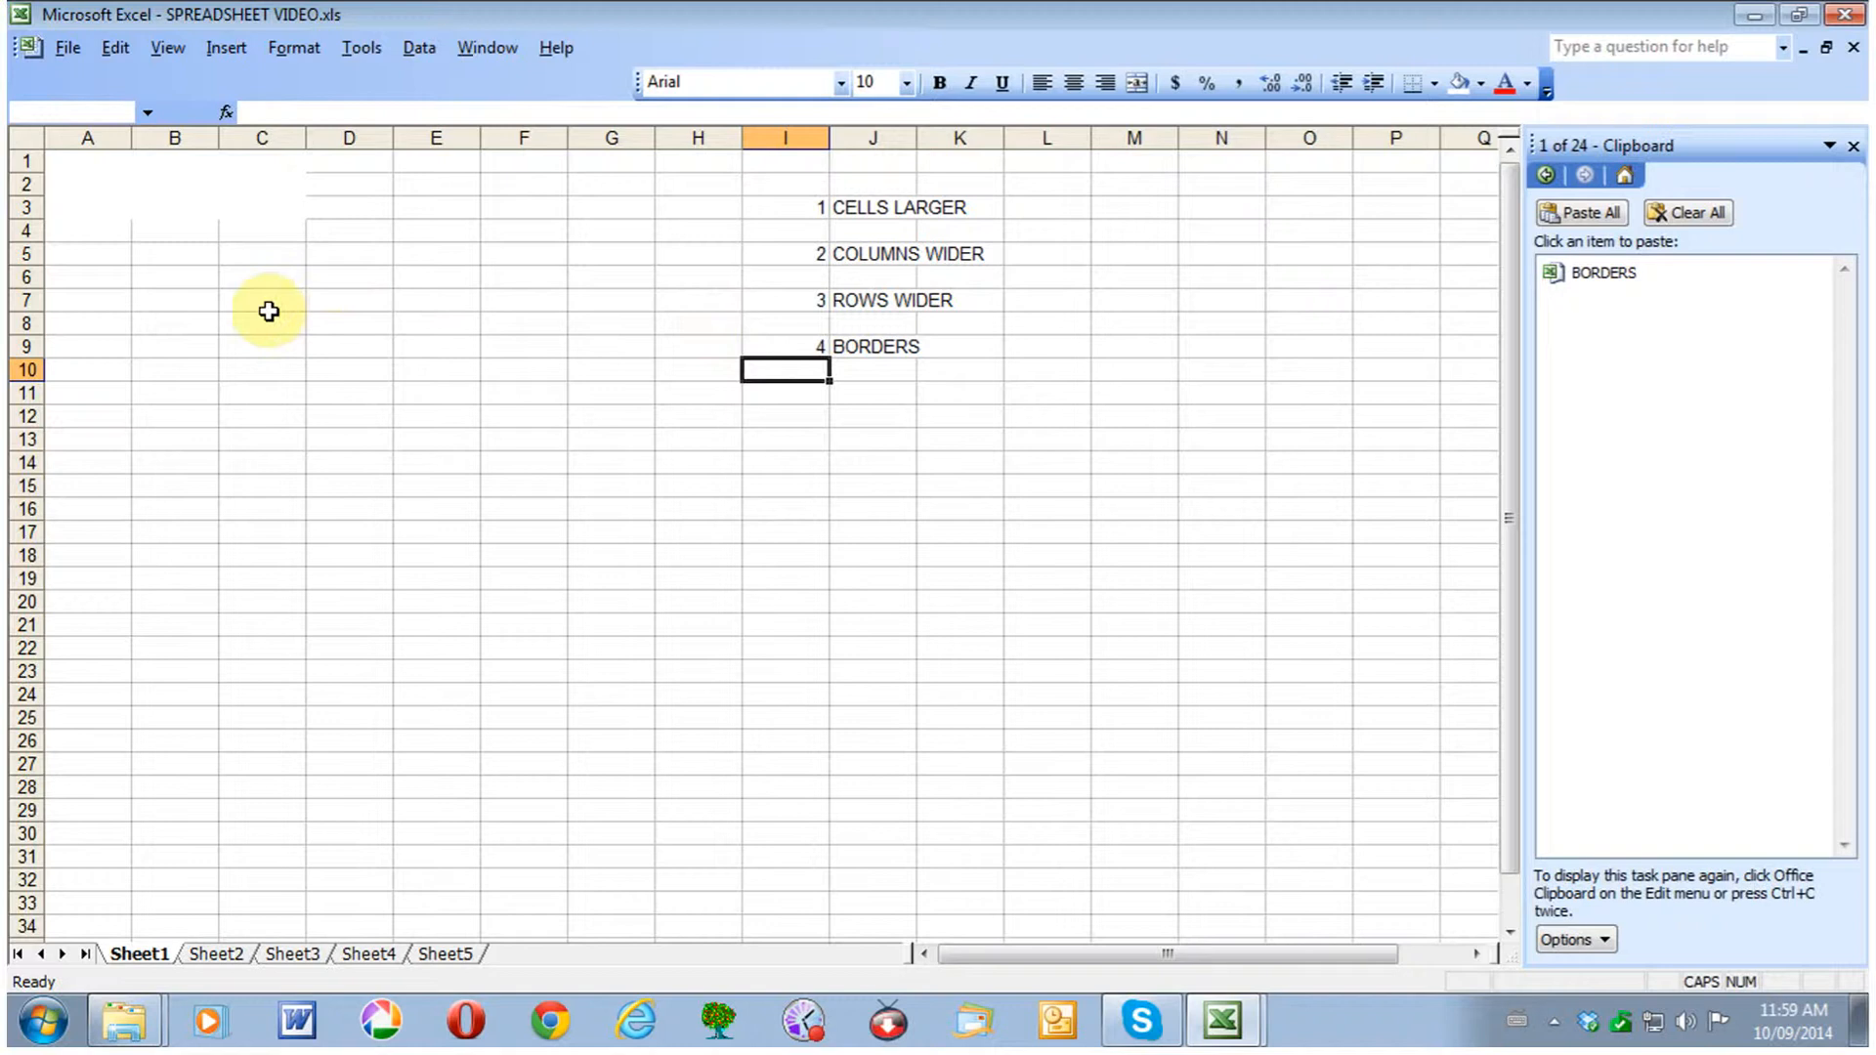
- Format cells A1 to M33 as 16-point bold Arial Black
left_click(173, 327)
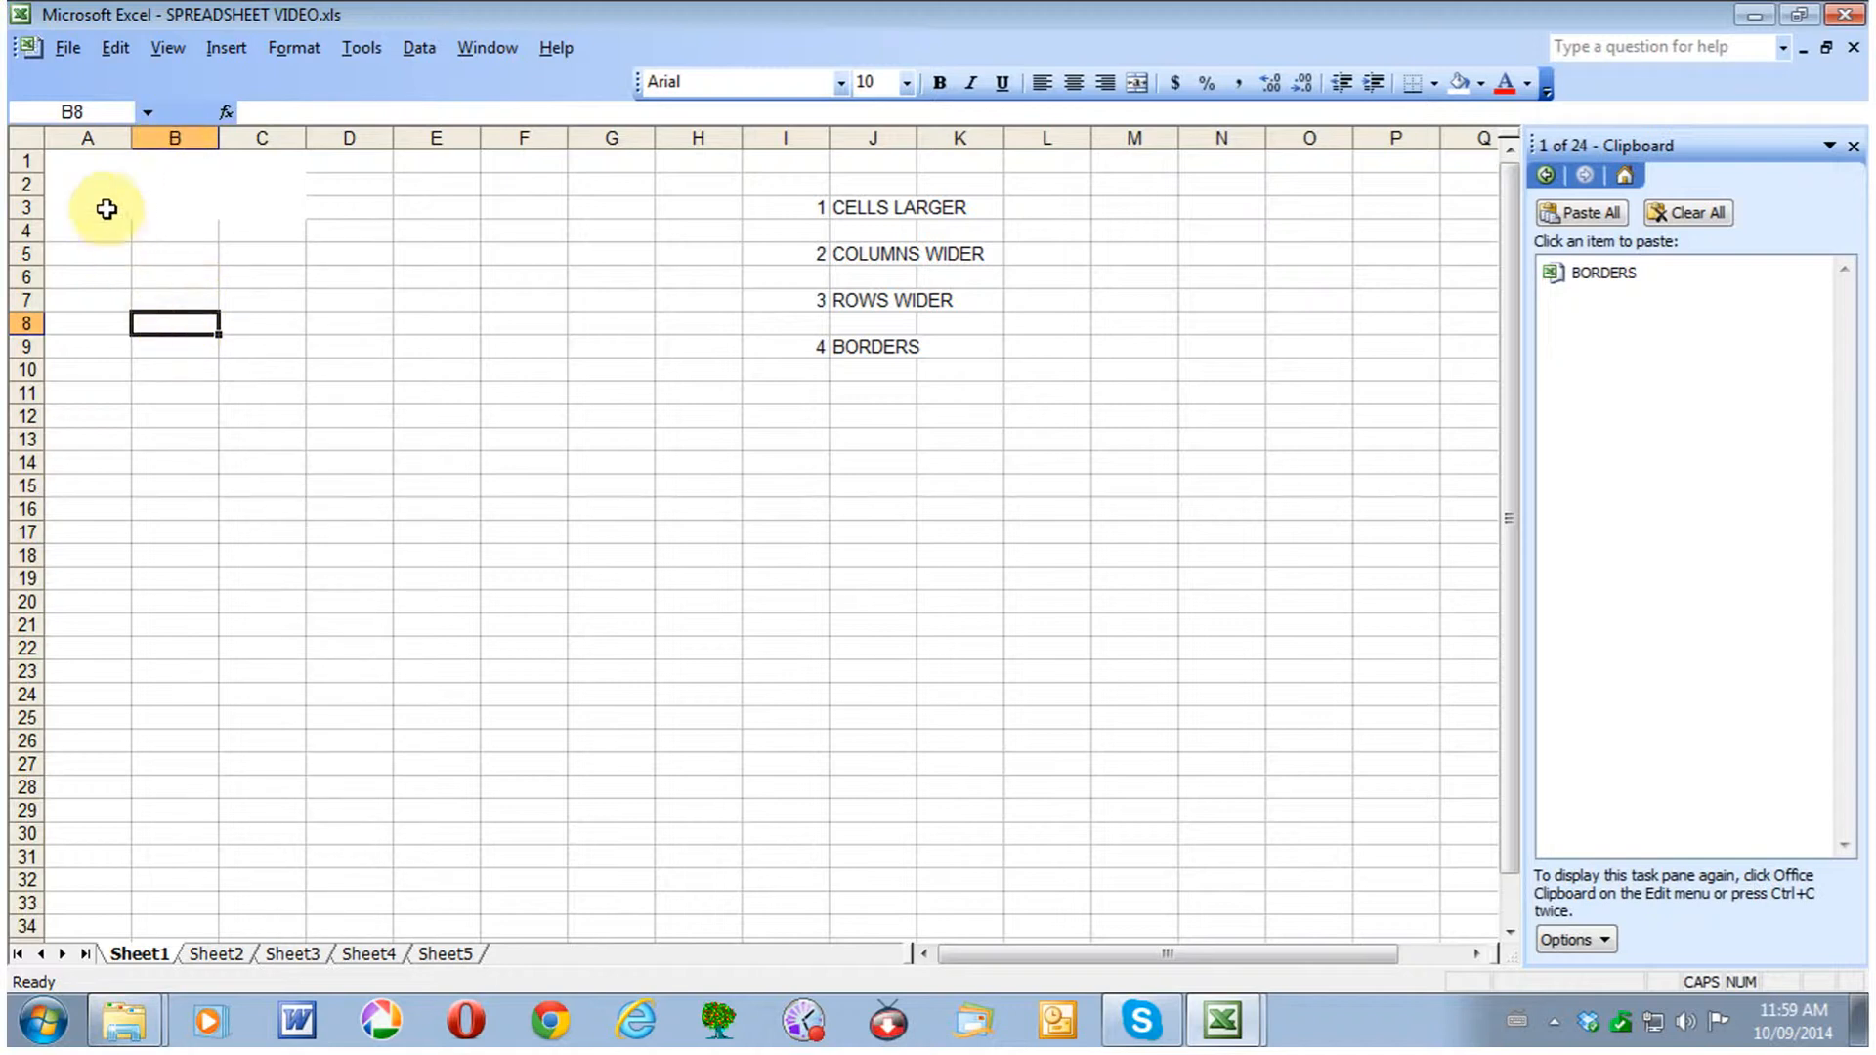
left_click(78, 162)
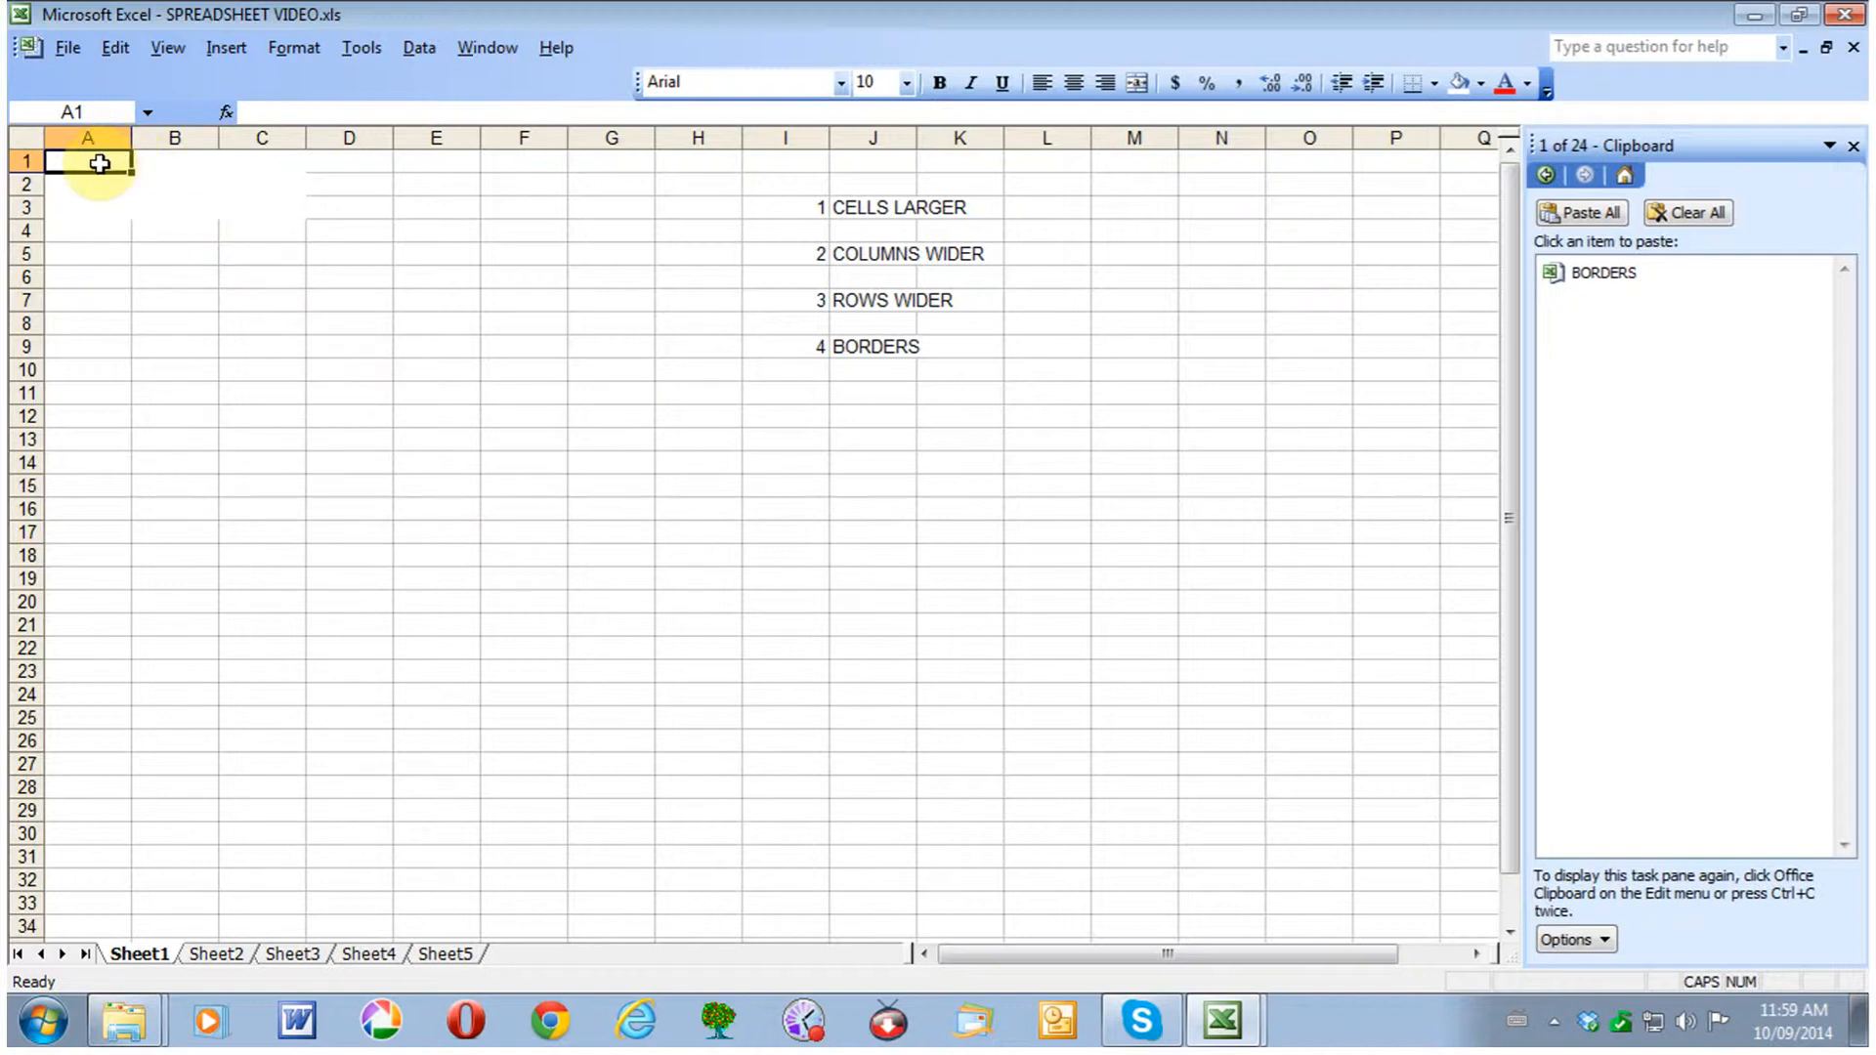
left_click_drag(99, 163, 1137, 891)
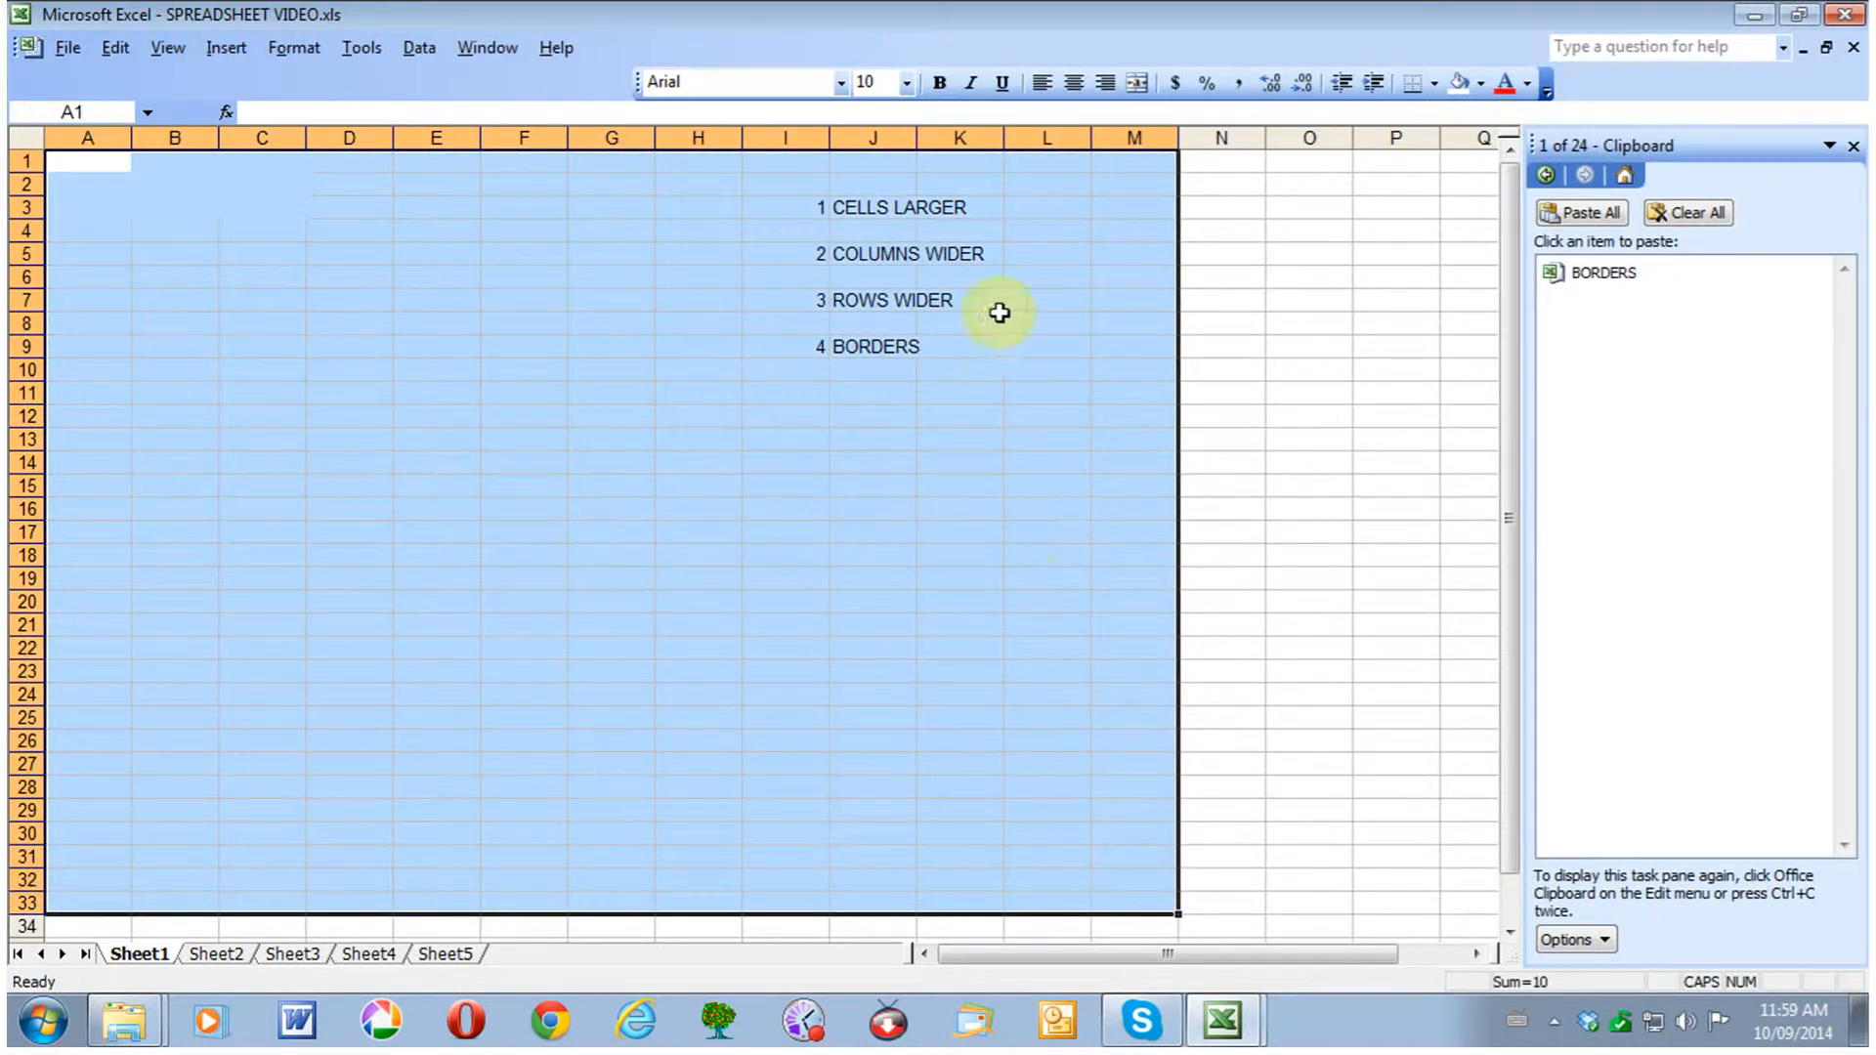
left_click(909, 84)
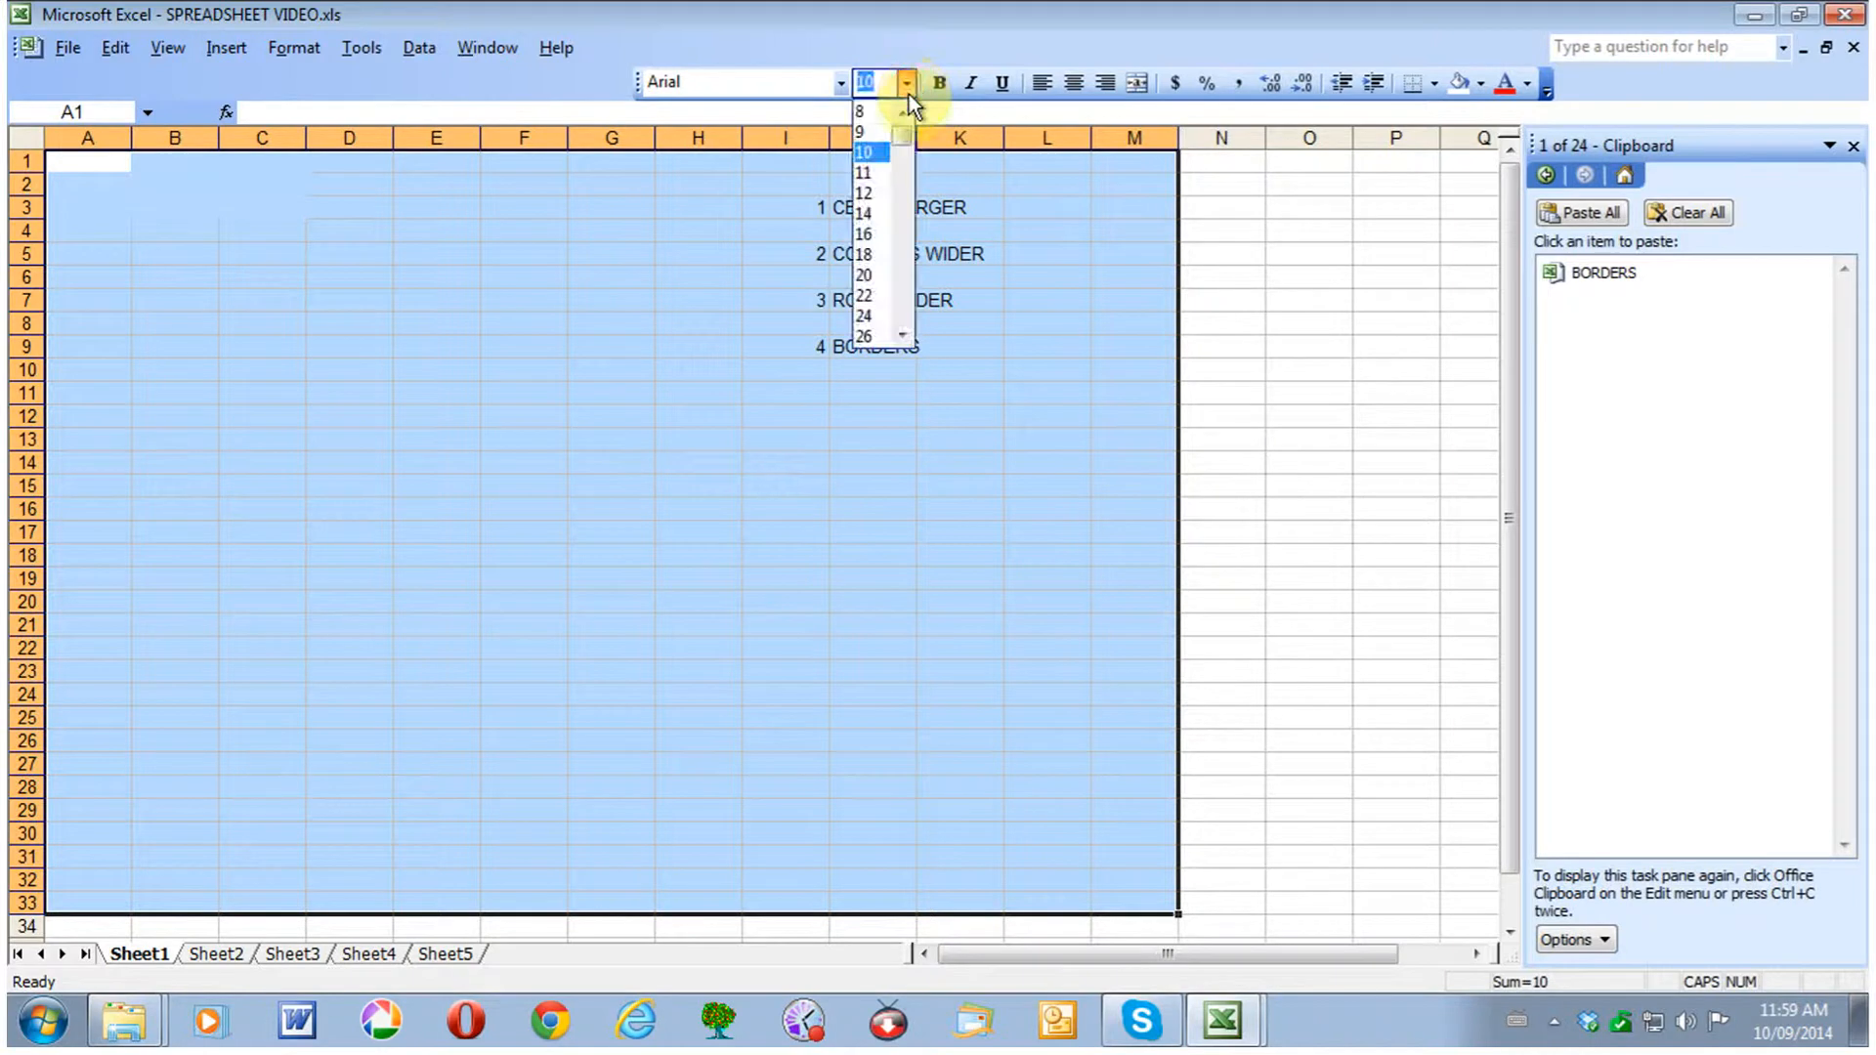
left_click(869, 235)
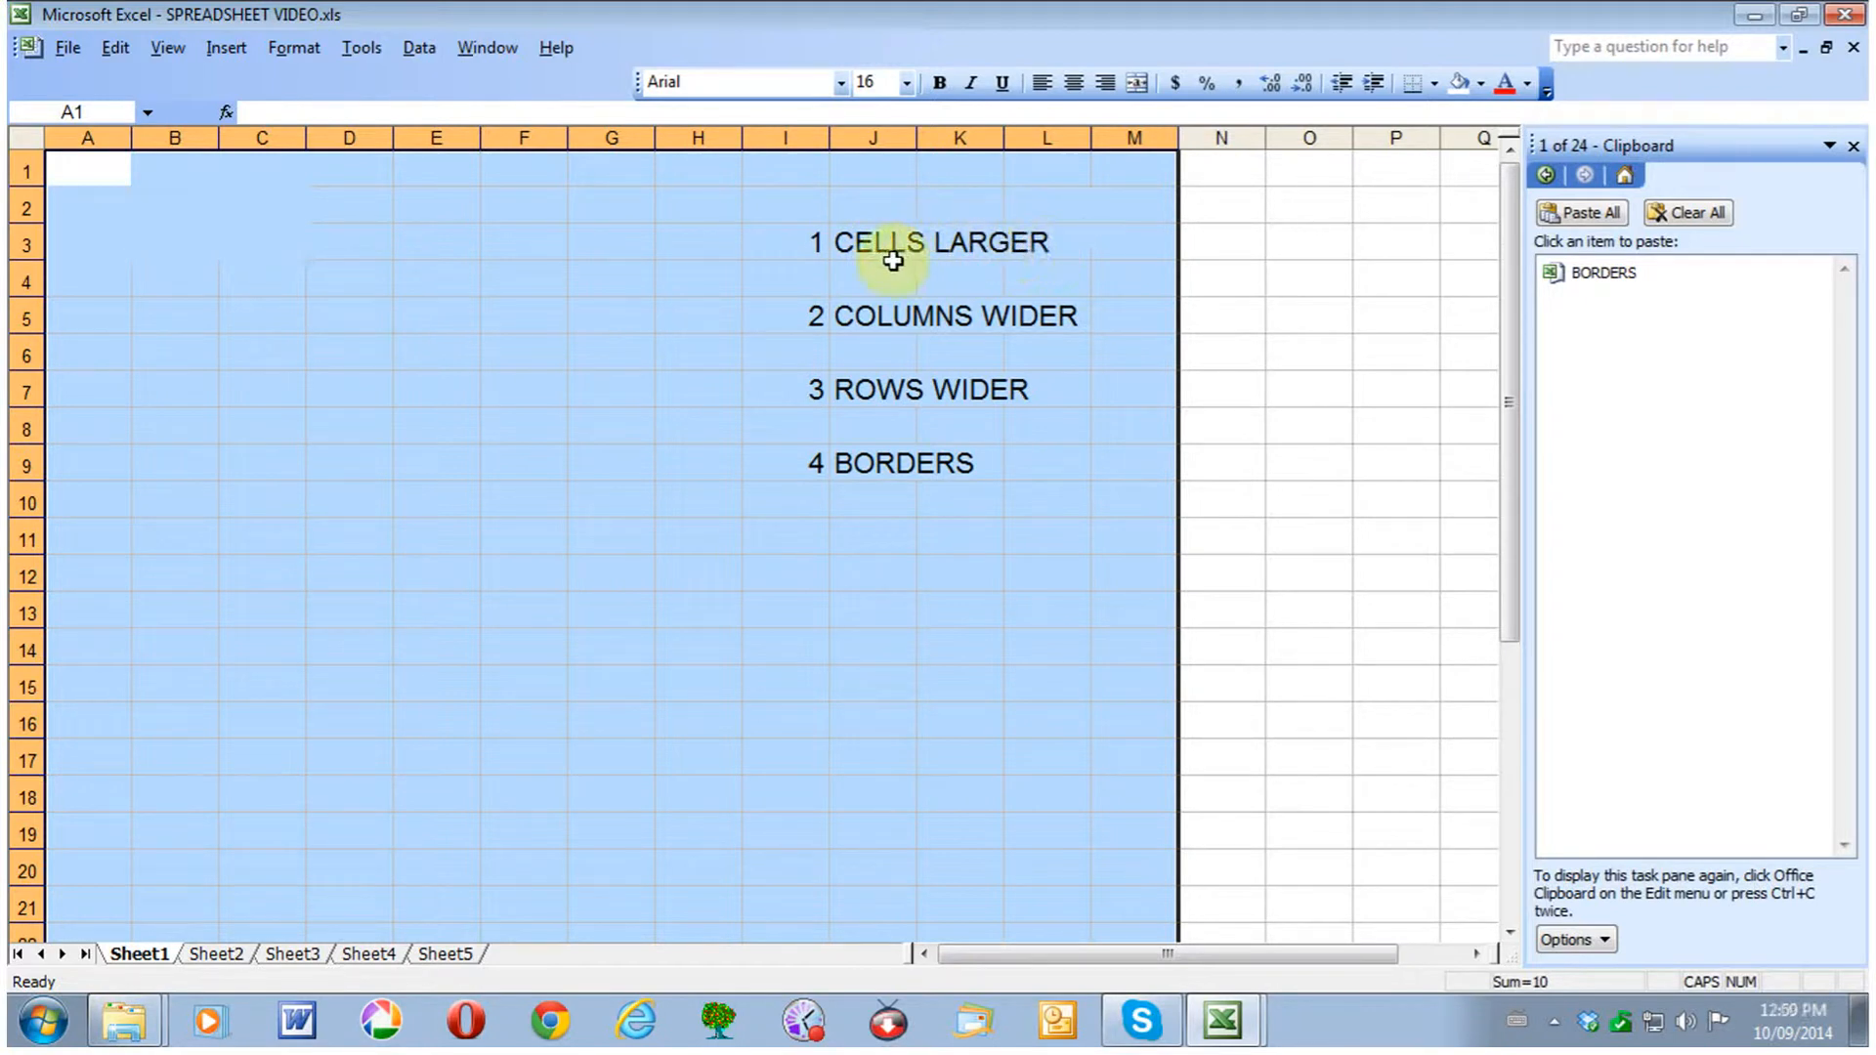
left_click(940, 86)
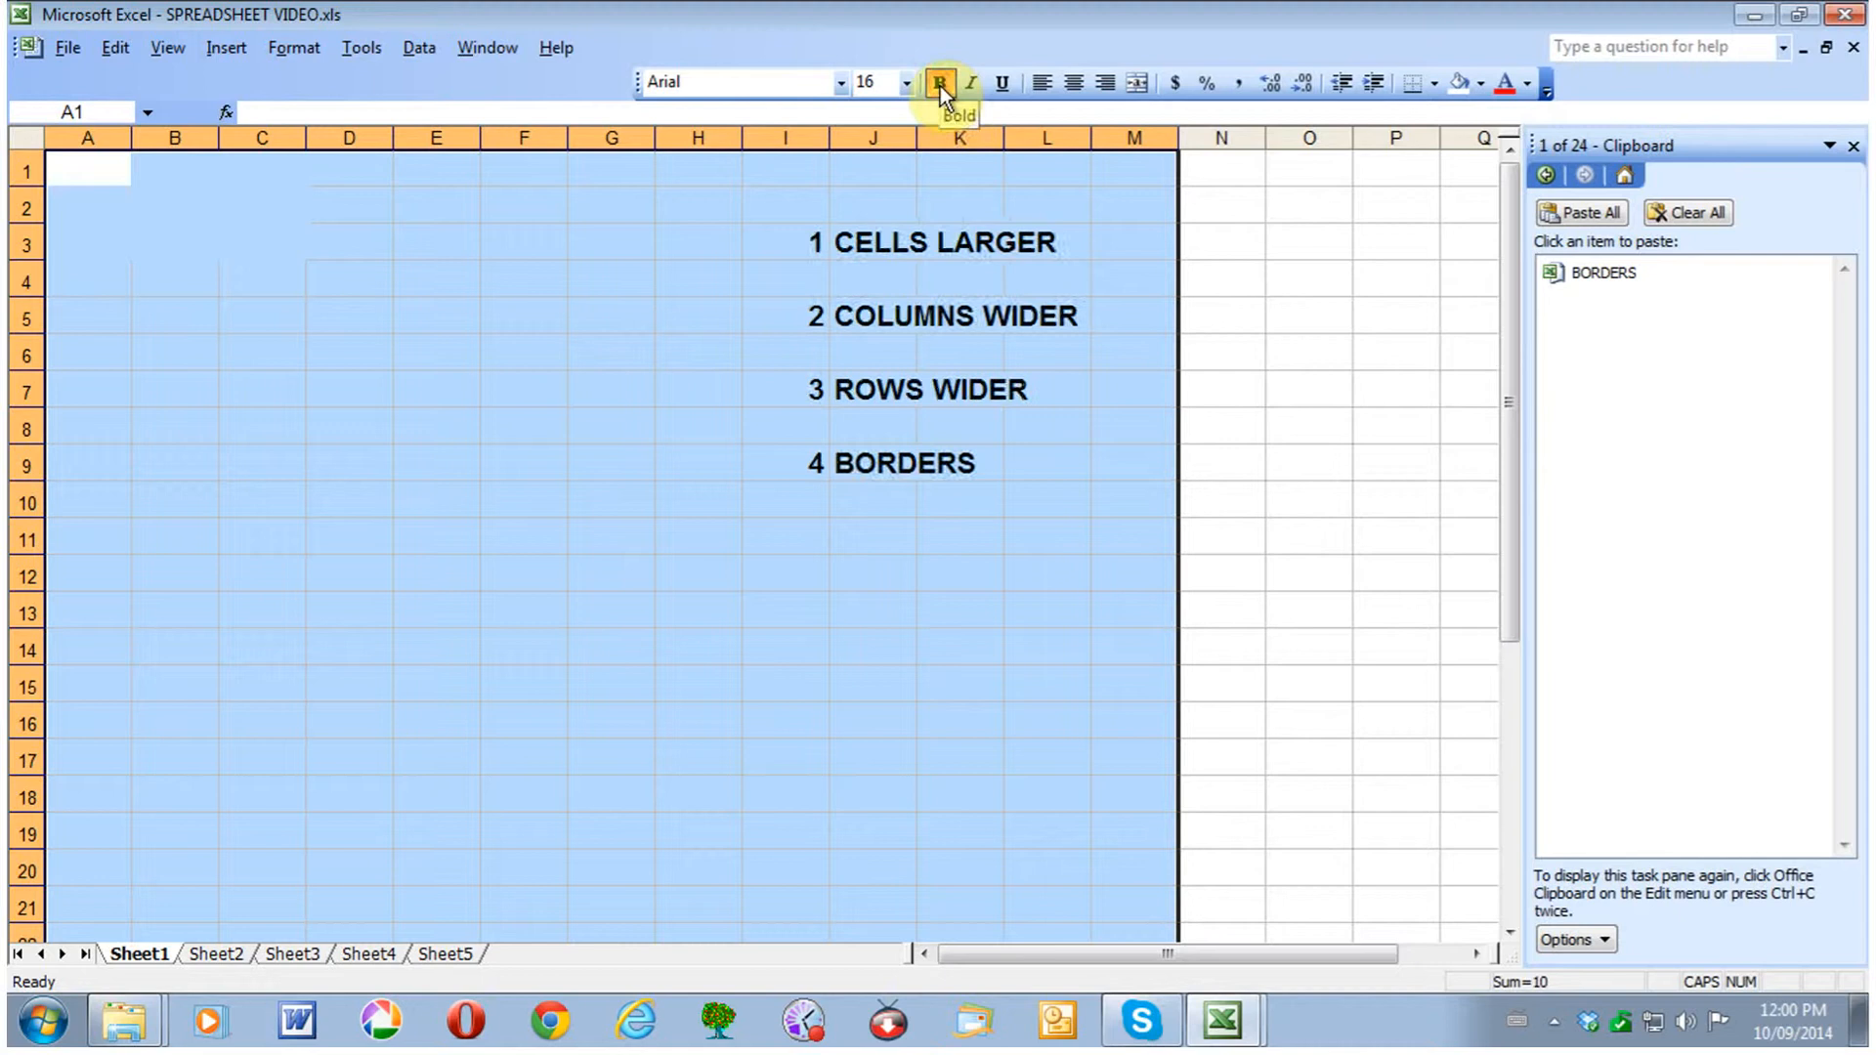
left_click(840, 82)
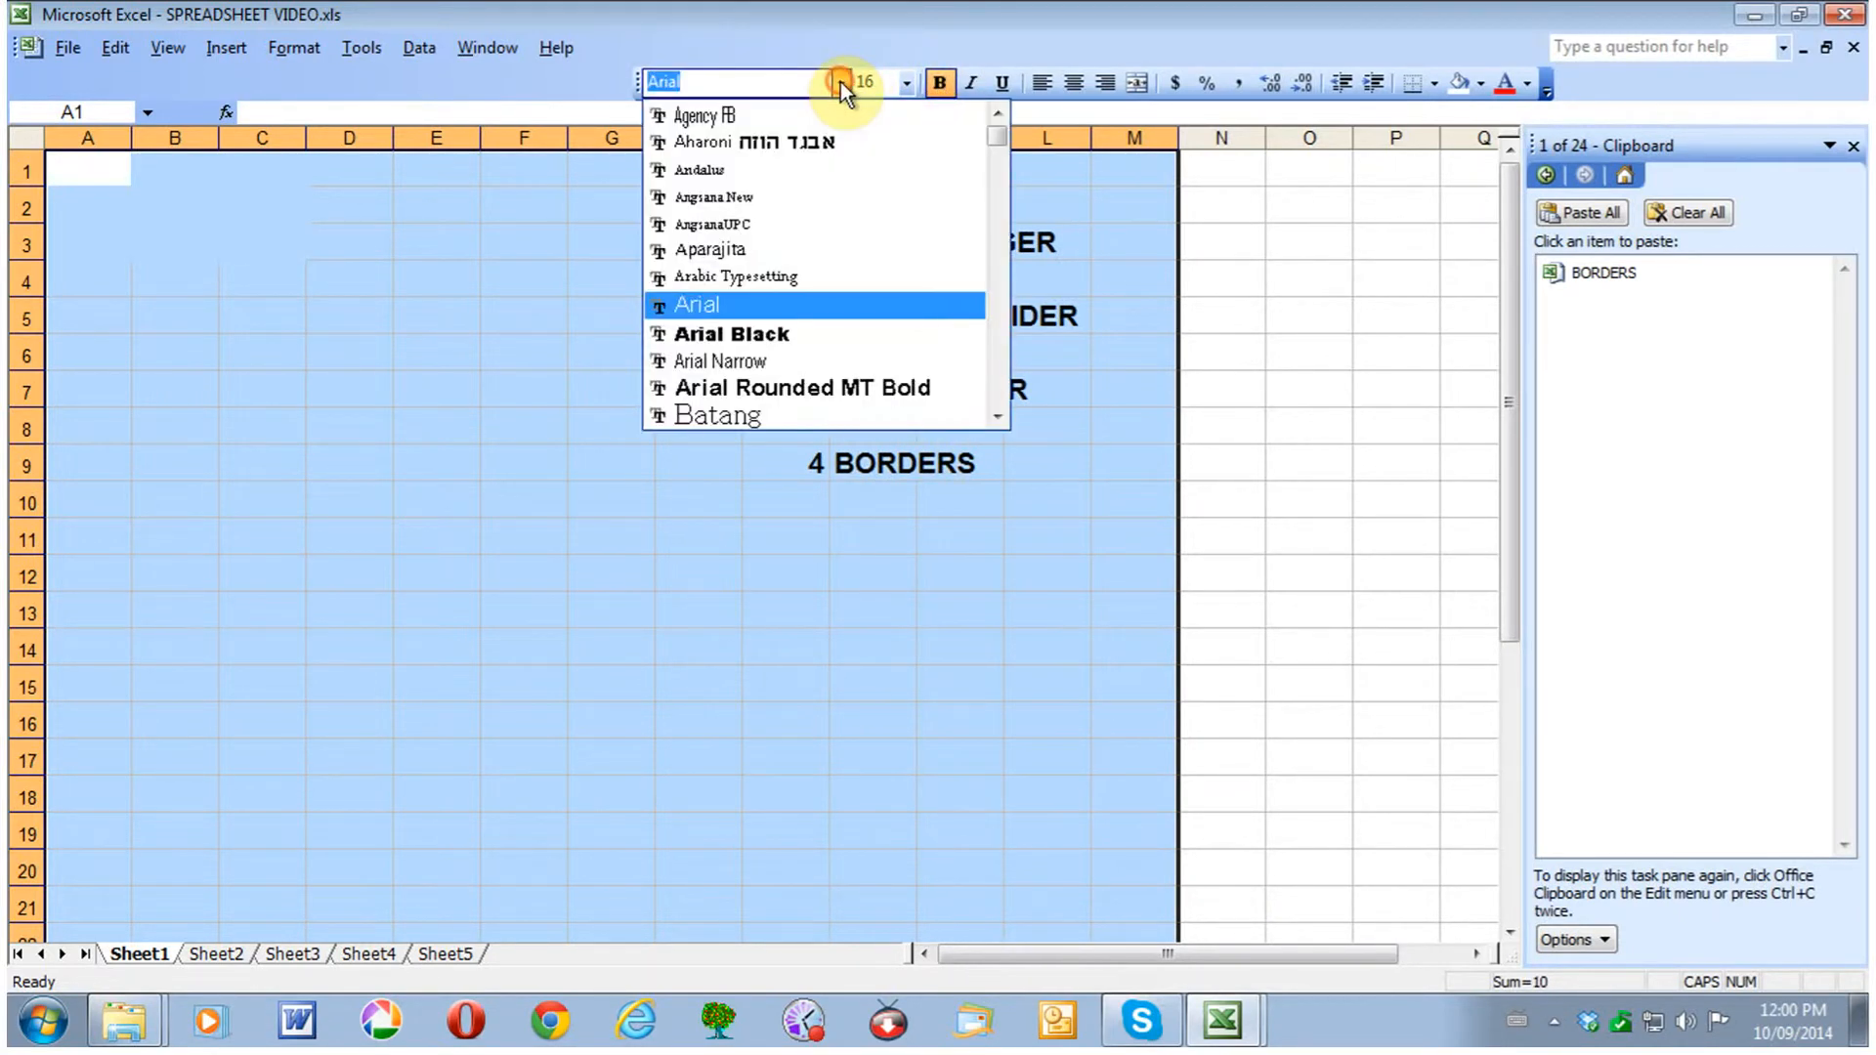
left_click(754, 337)
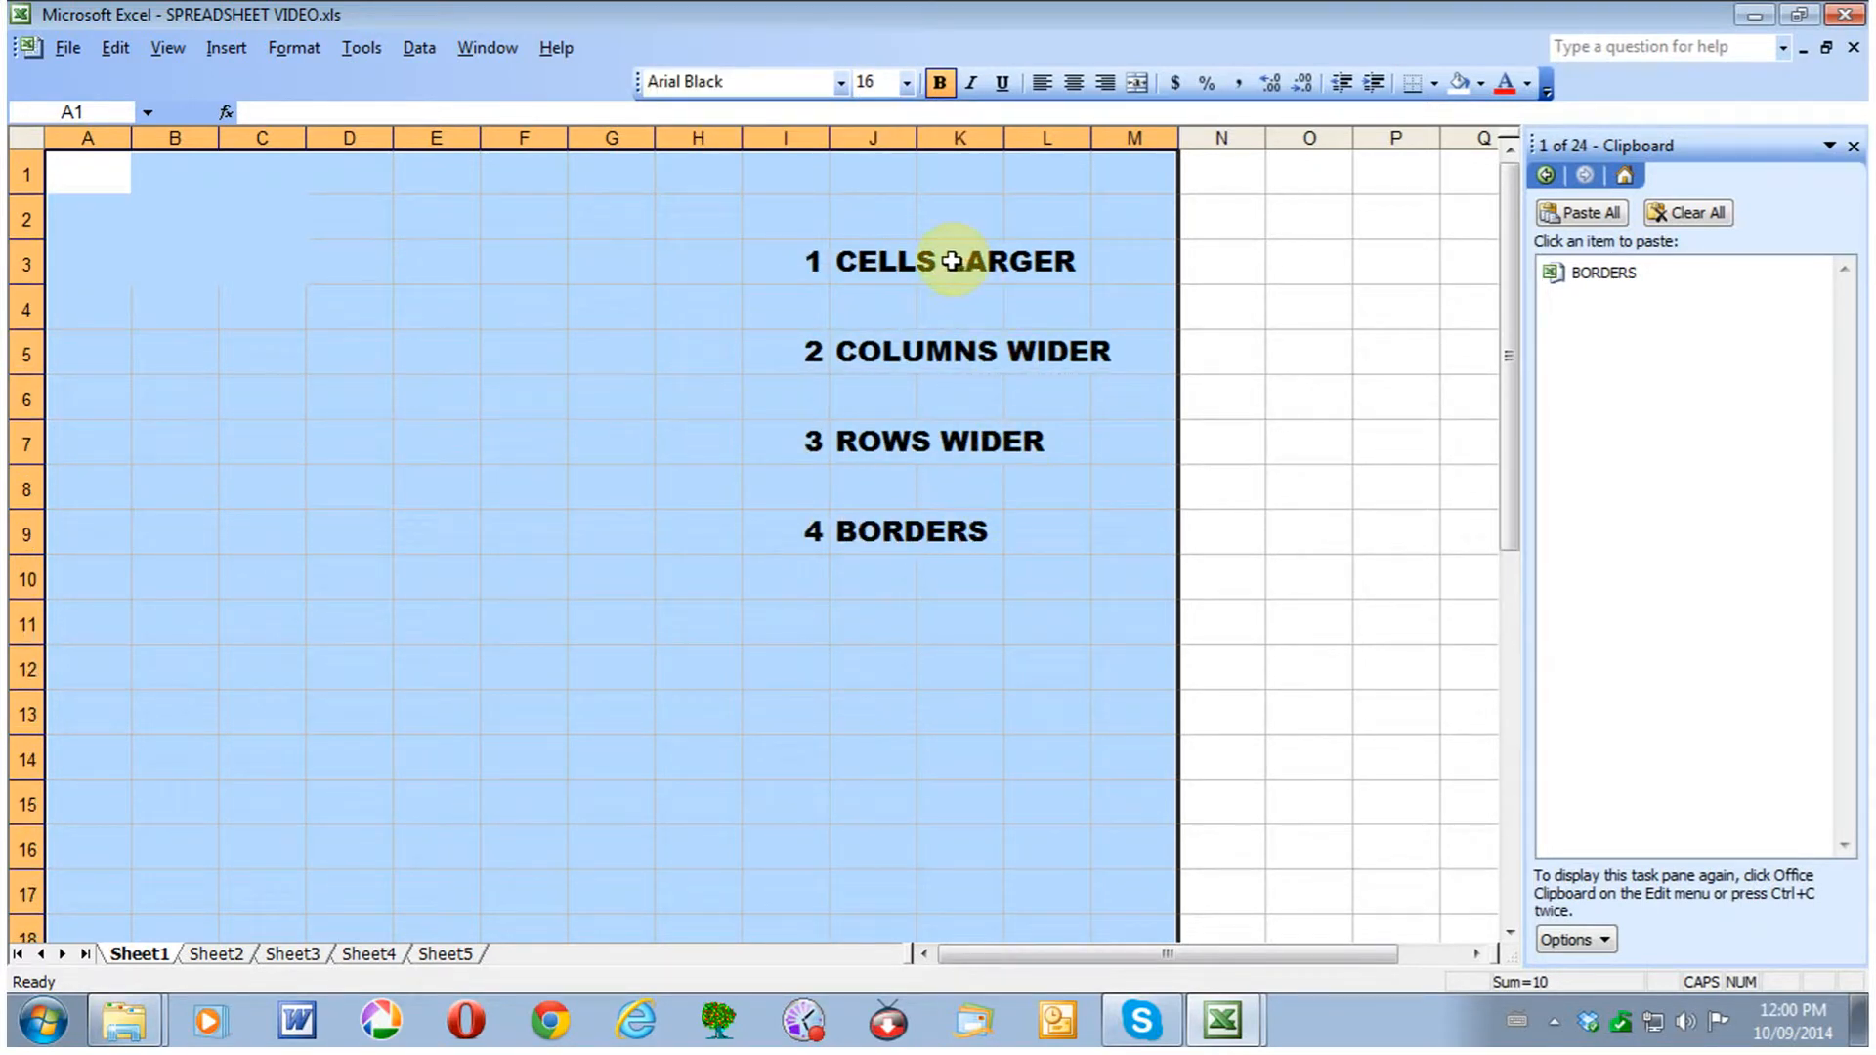
left_click(440, 353)
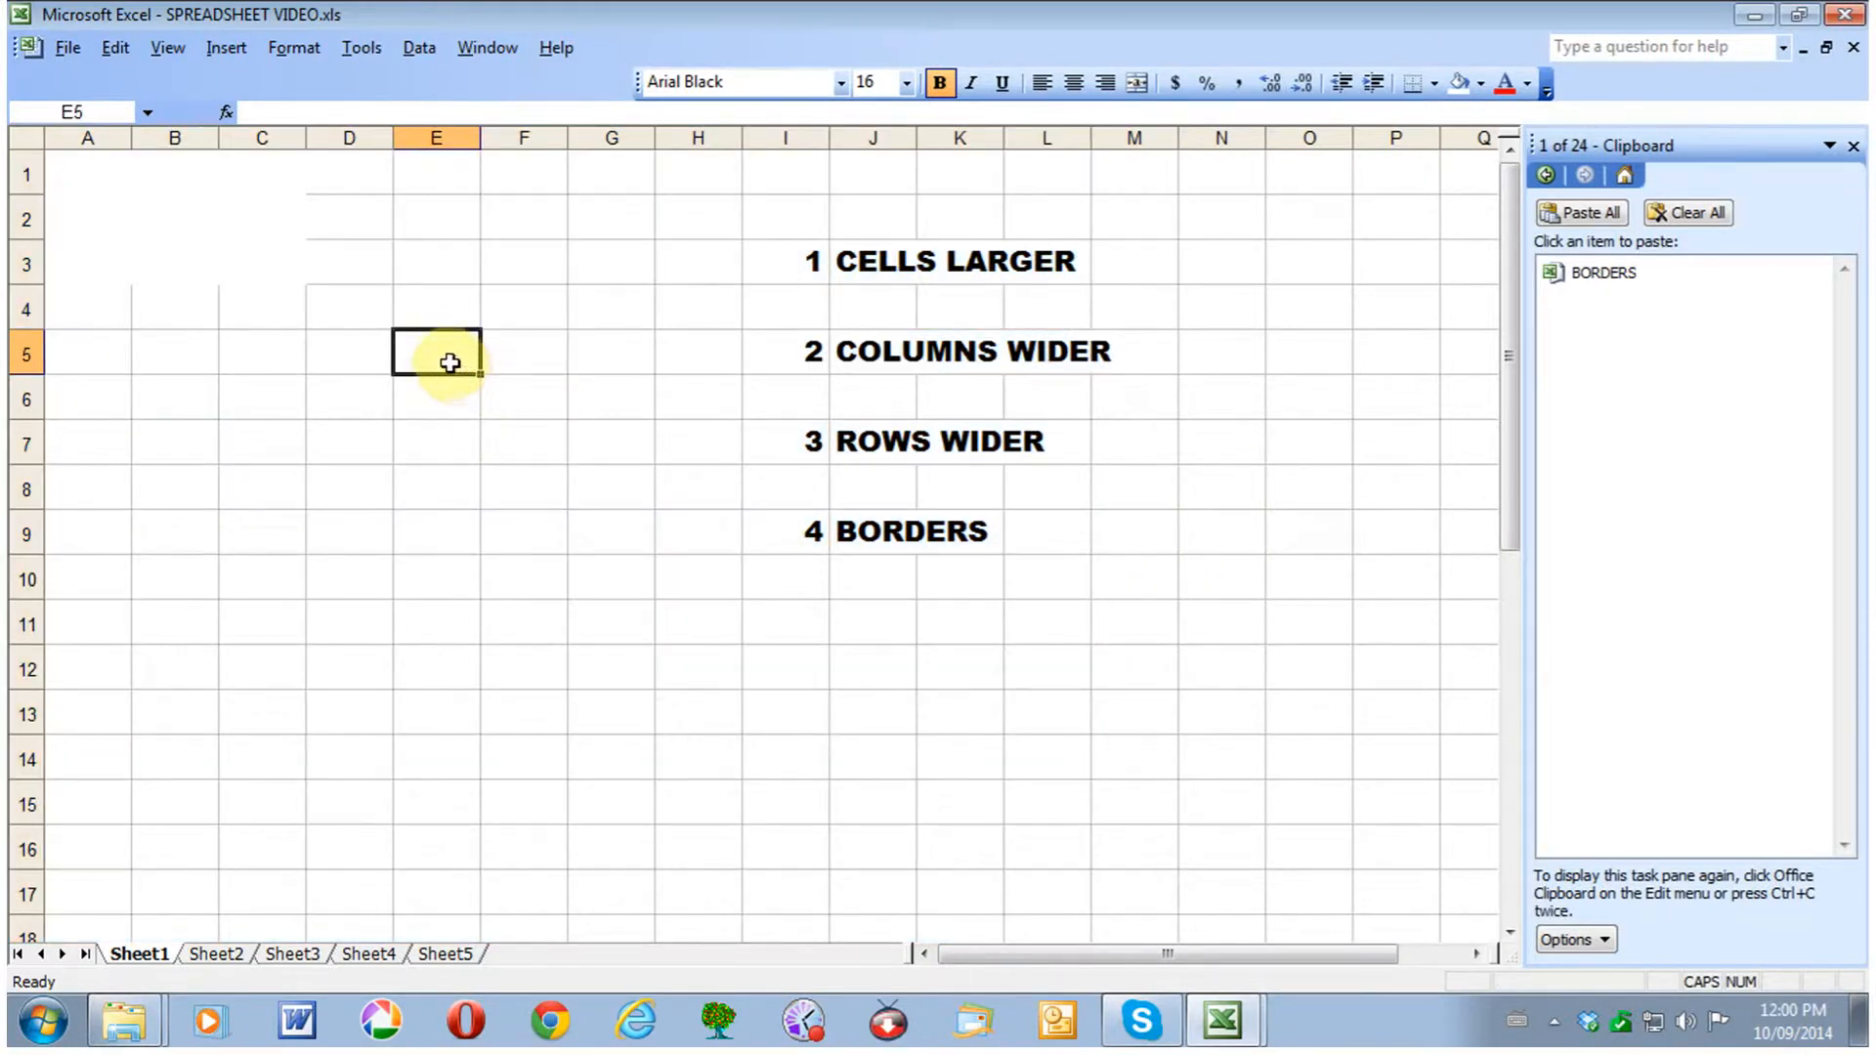
- Type a surname into cell D5 and commit it
left_click(322, 357)
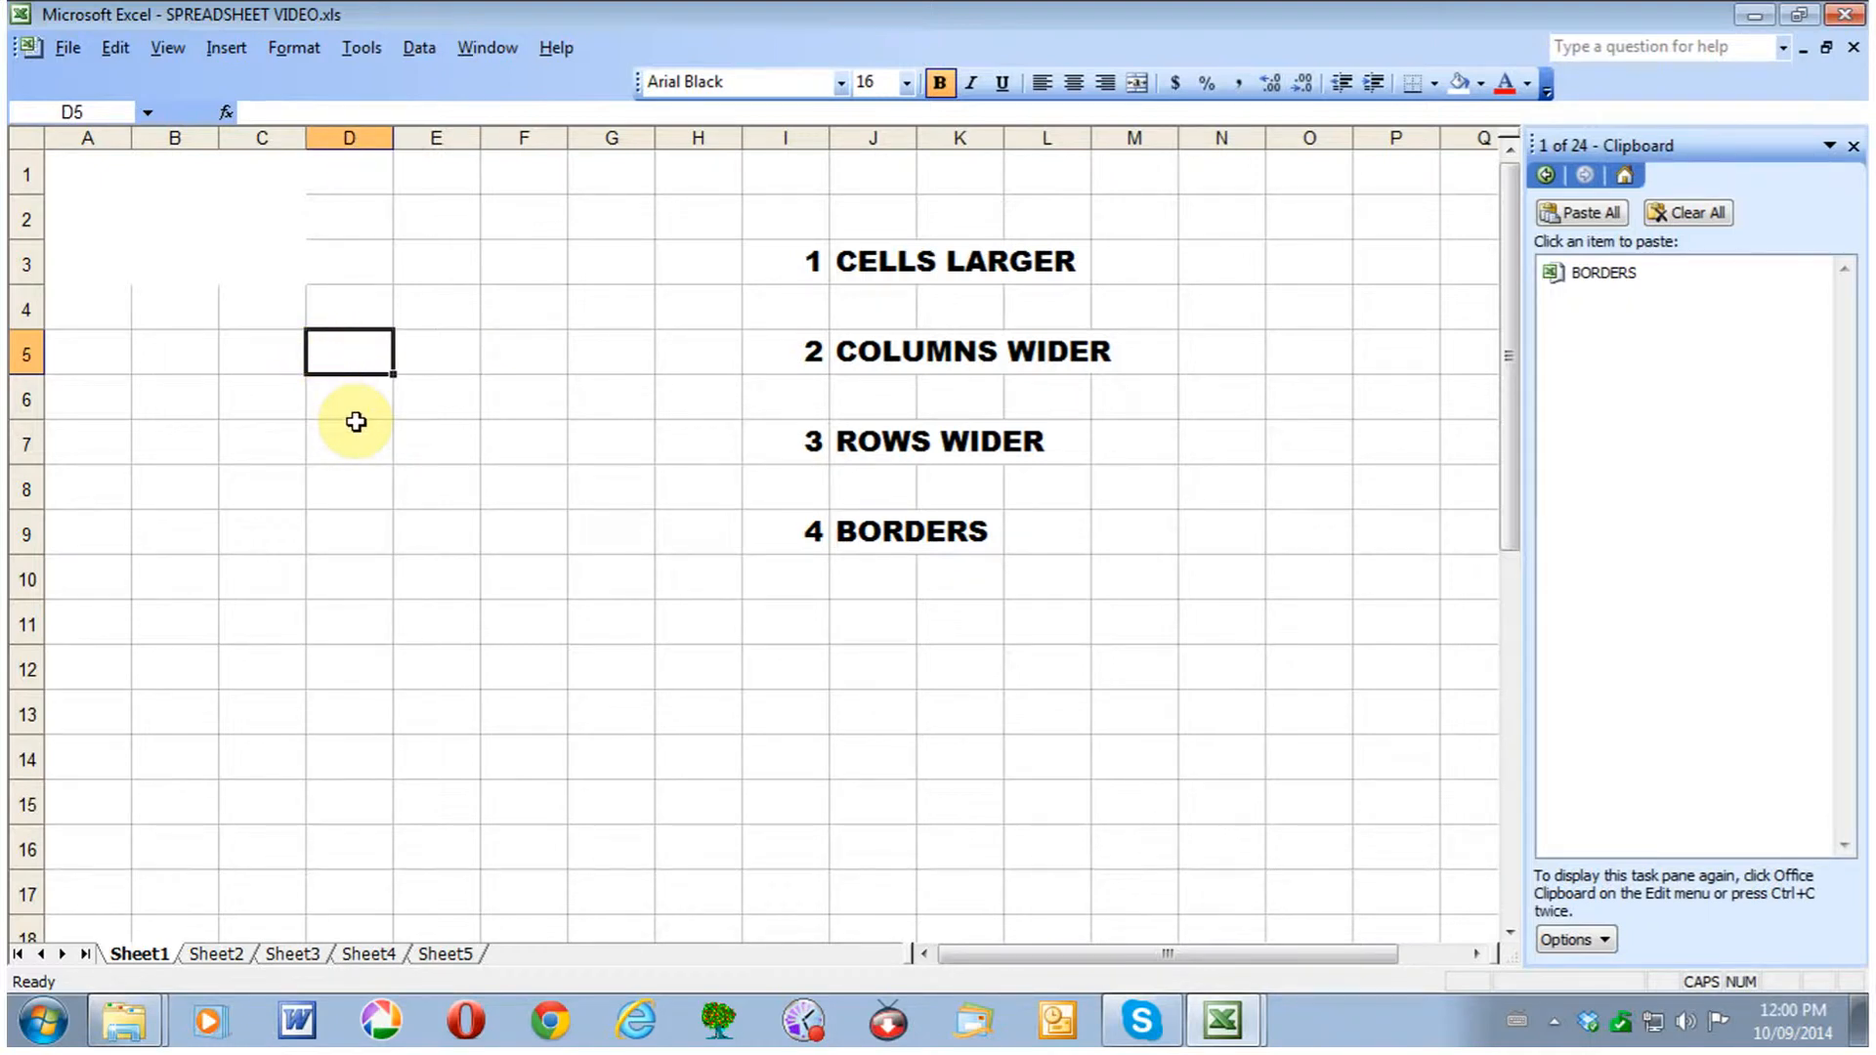
type("DUM")
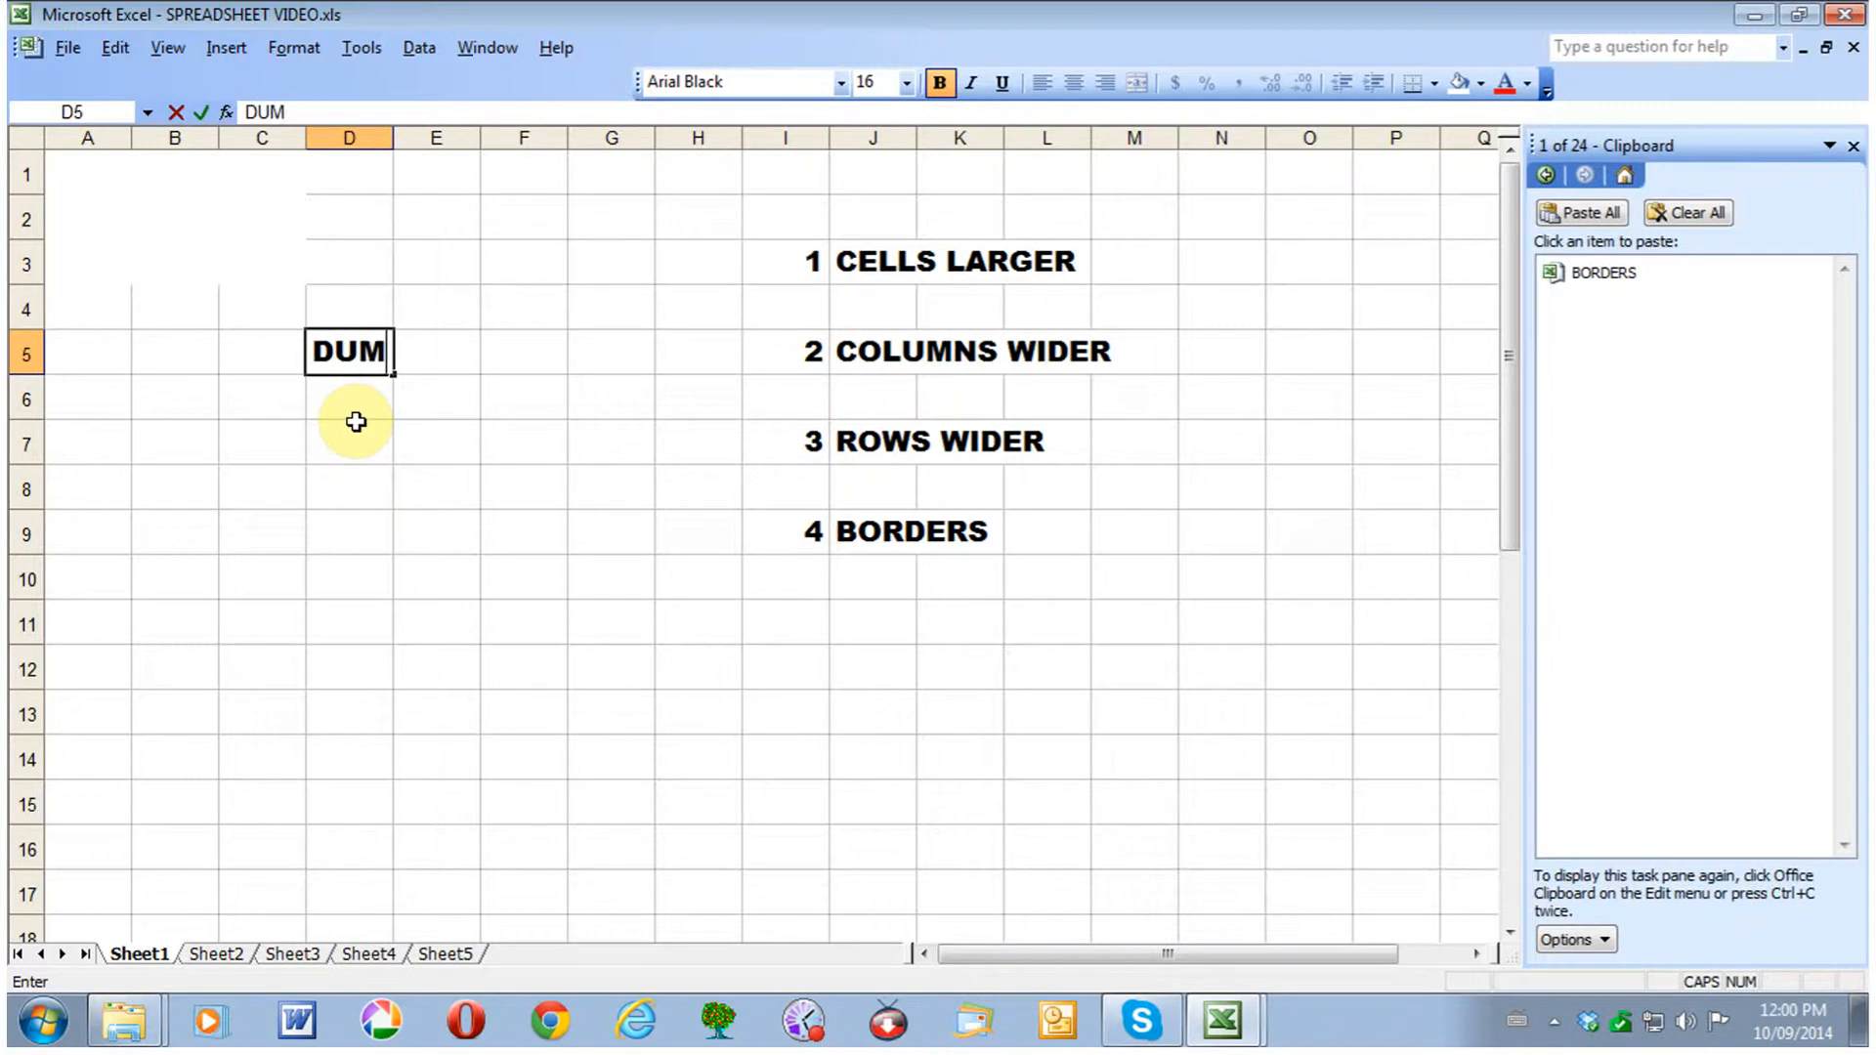
type("BRO")
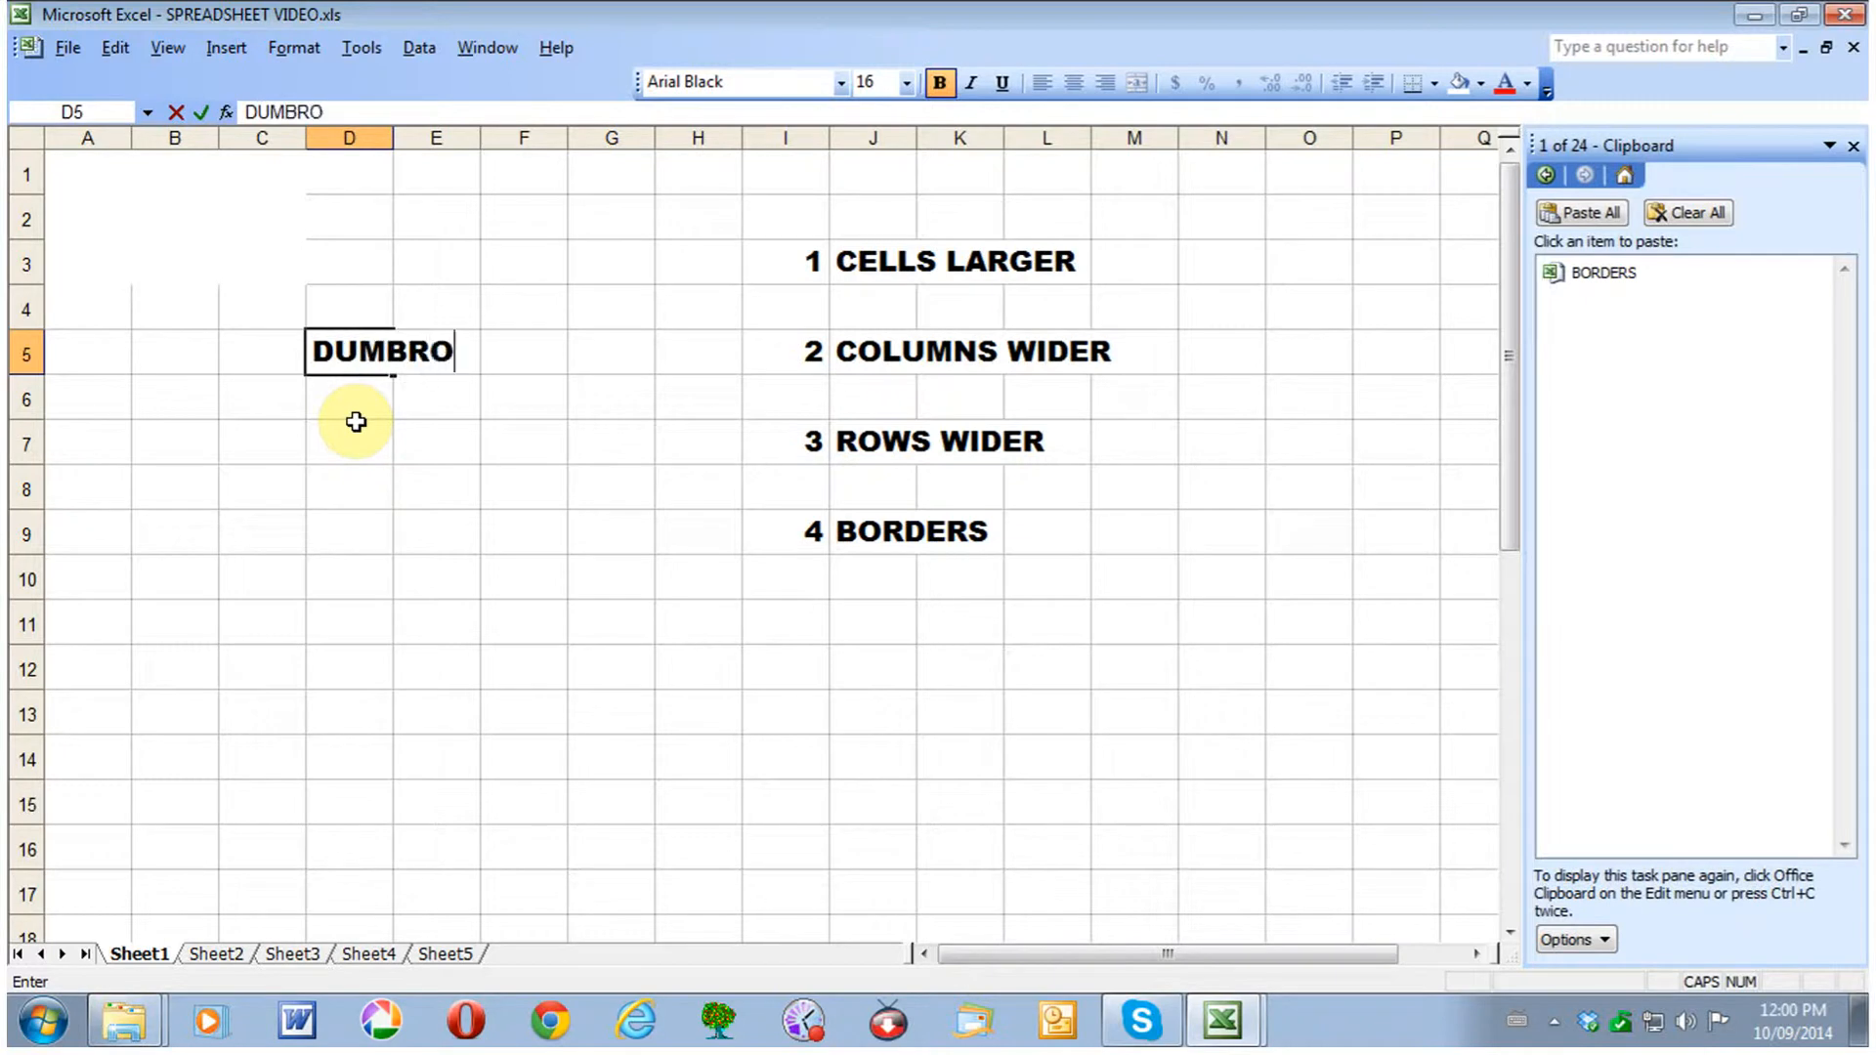
type("WSKI")
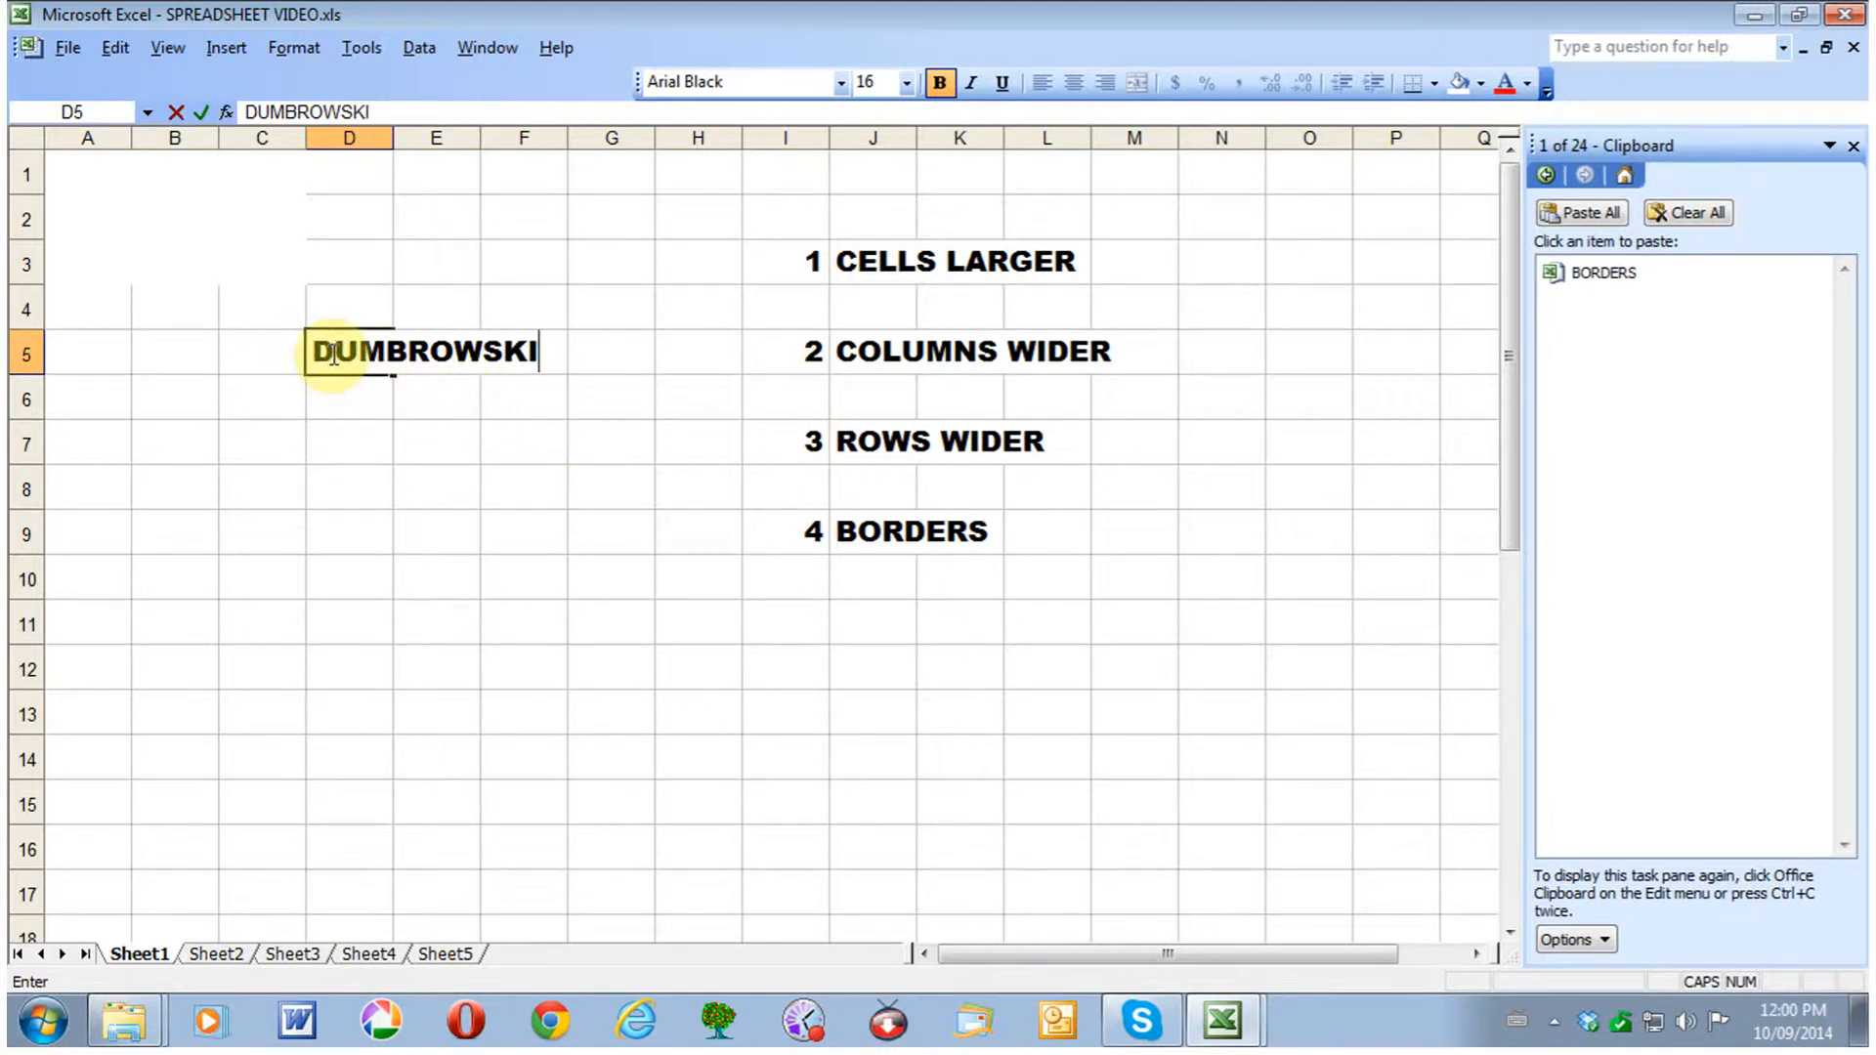
left_click(349, 404)
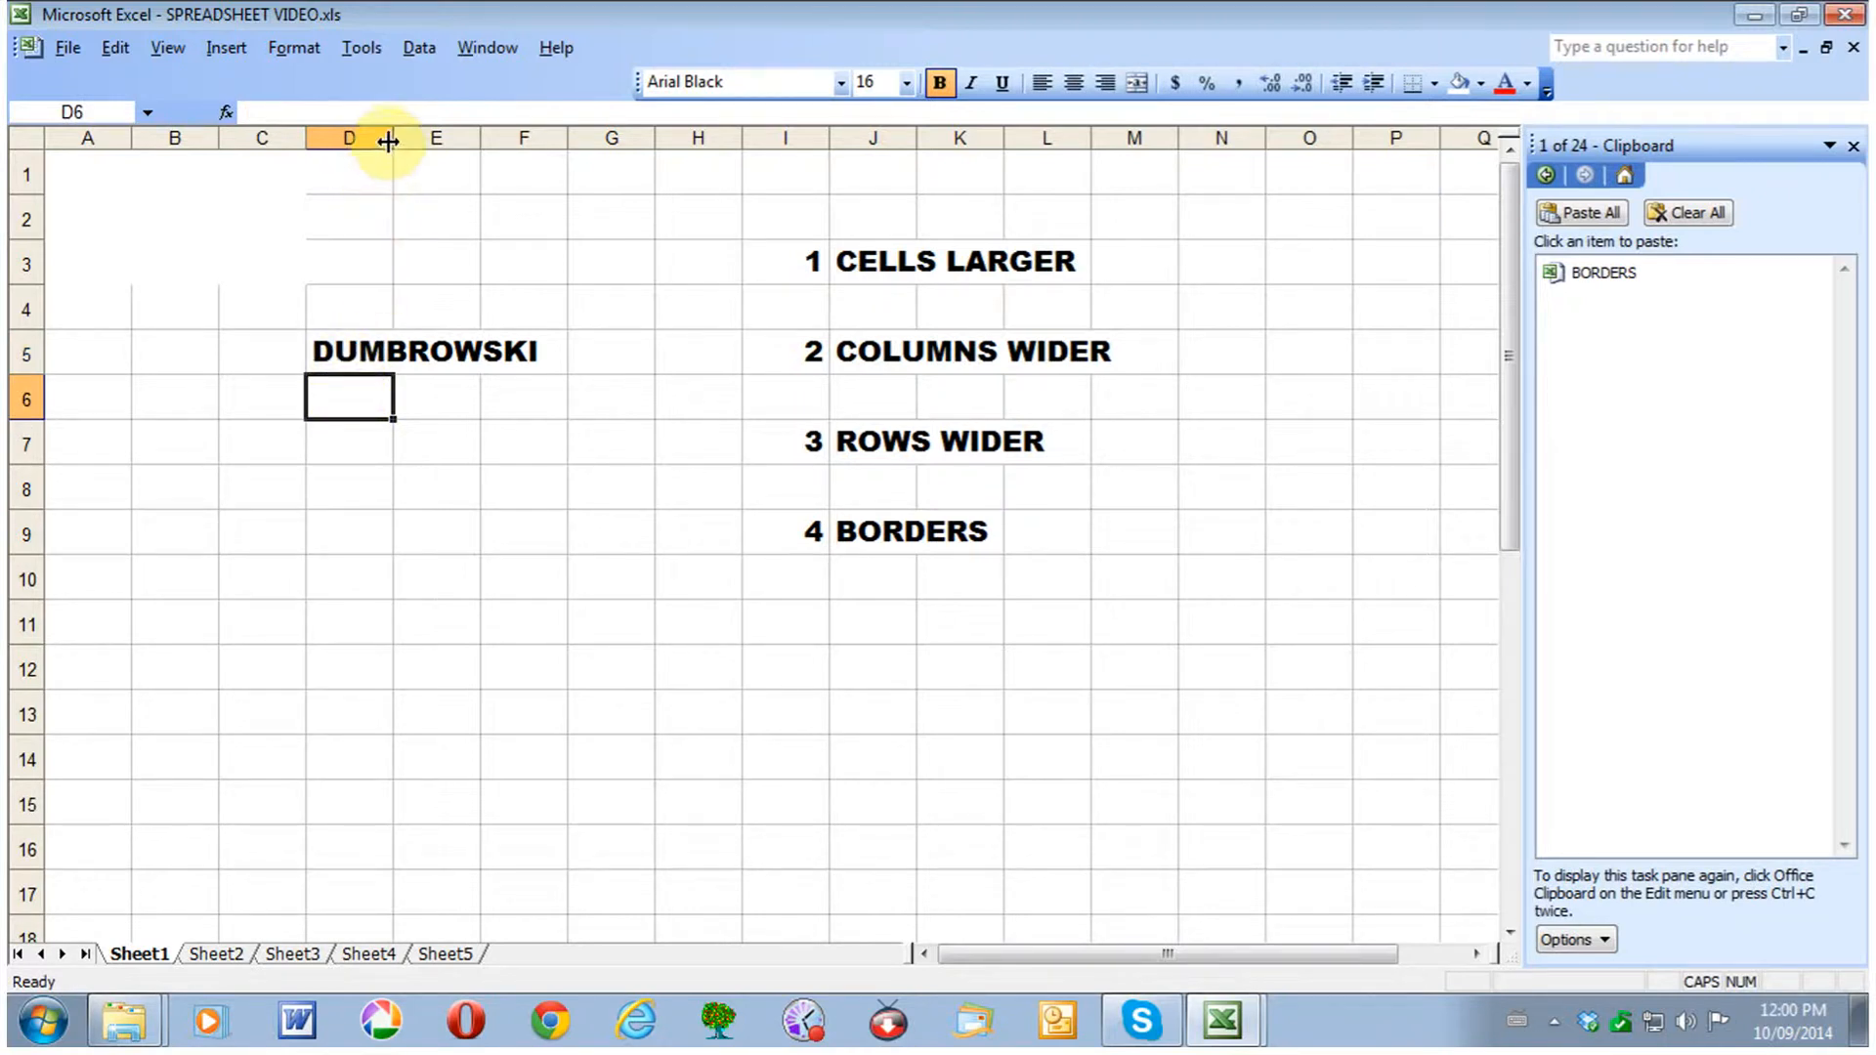
- Widen column D to 190 pixels and leave column F slightly narrower
left_click_drag(389, 139, 561, 137)
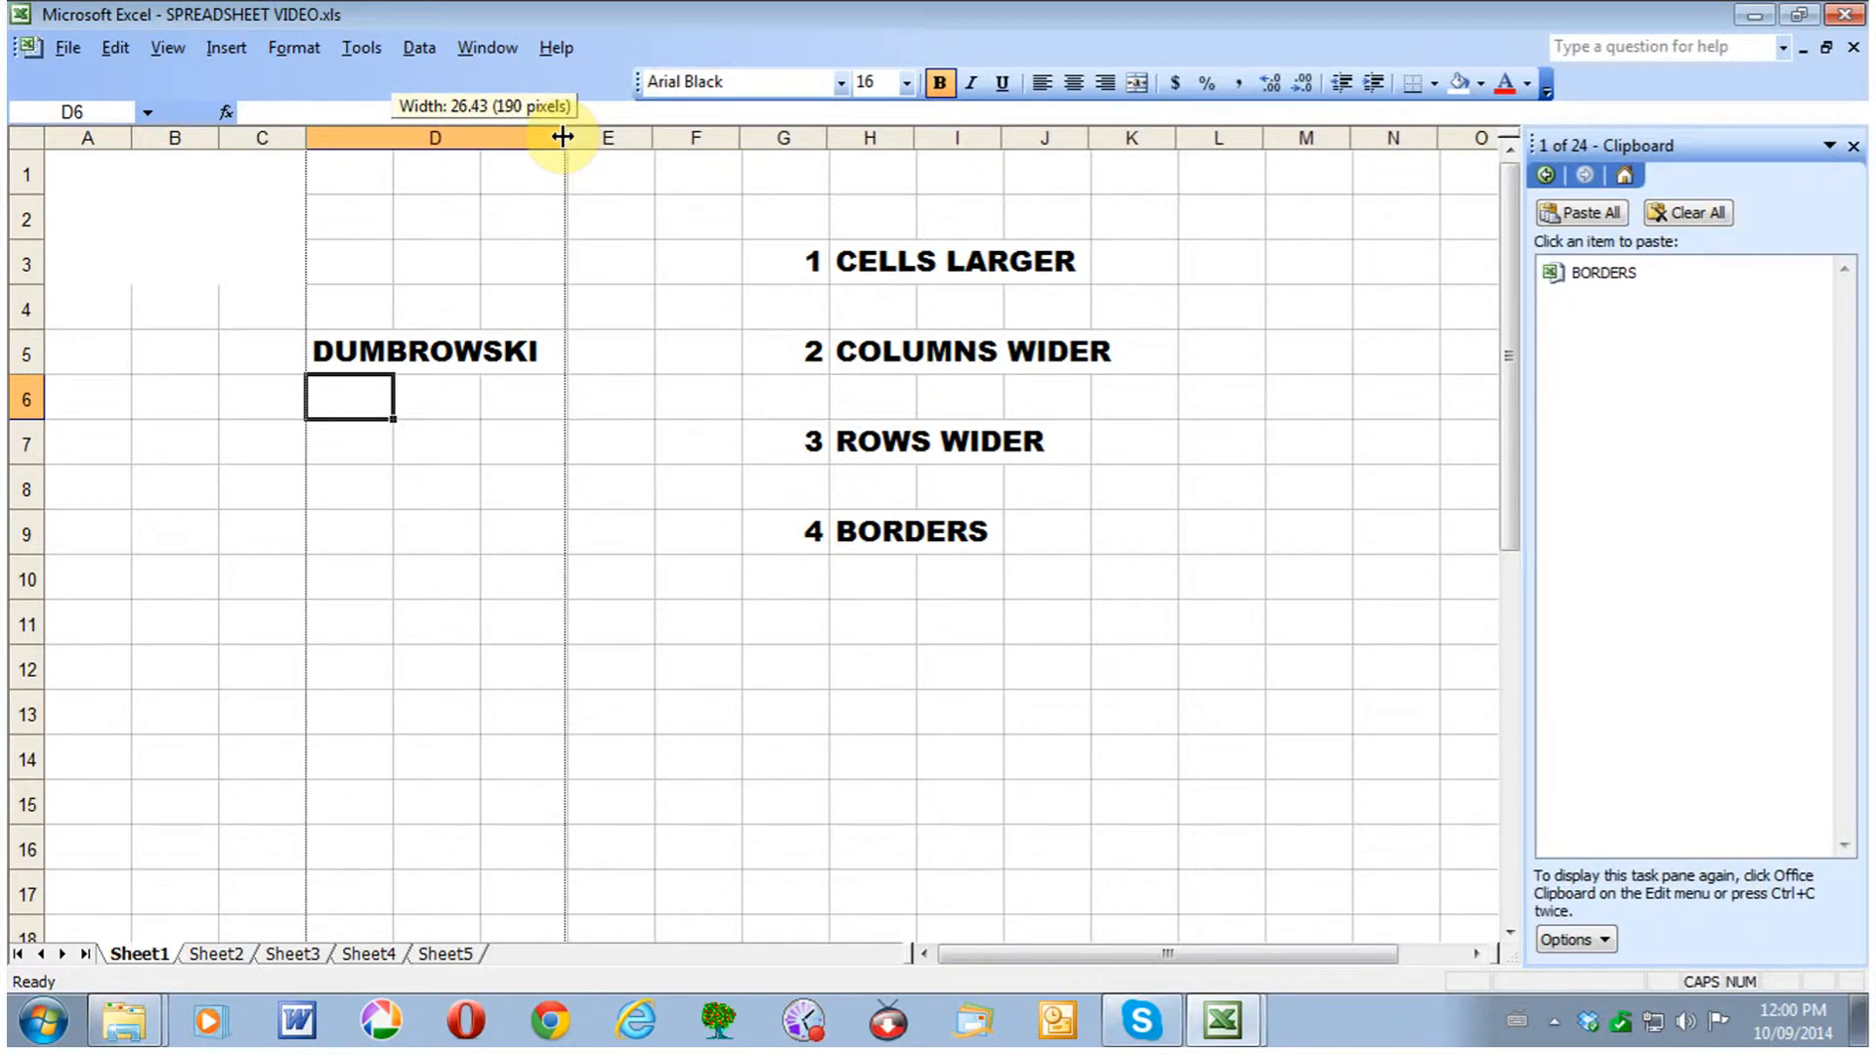
left_click_drag(562, 139, 561, 139)
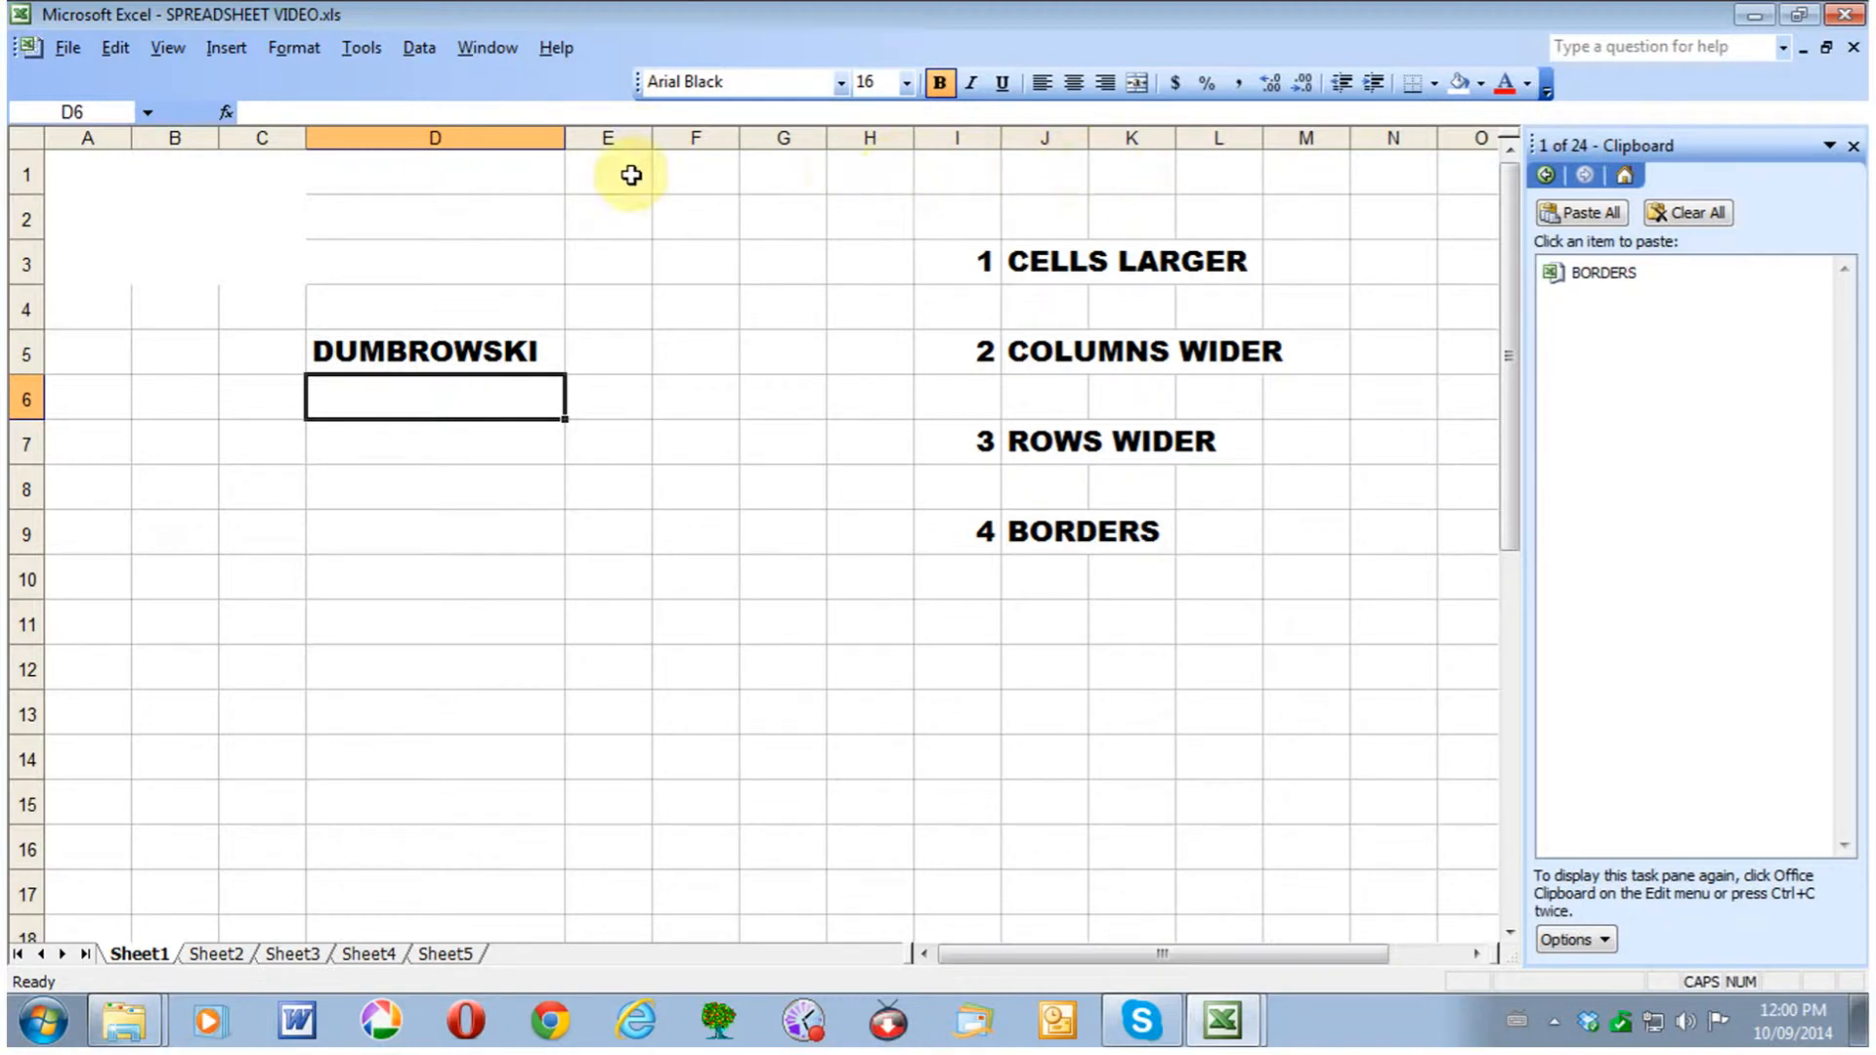
left_click_drag(740, 140, 688, 140)
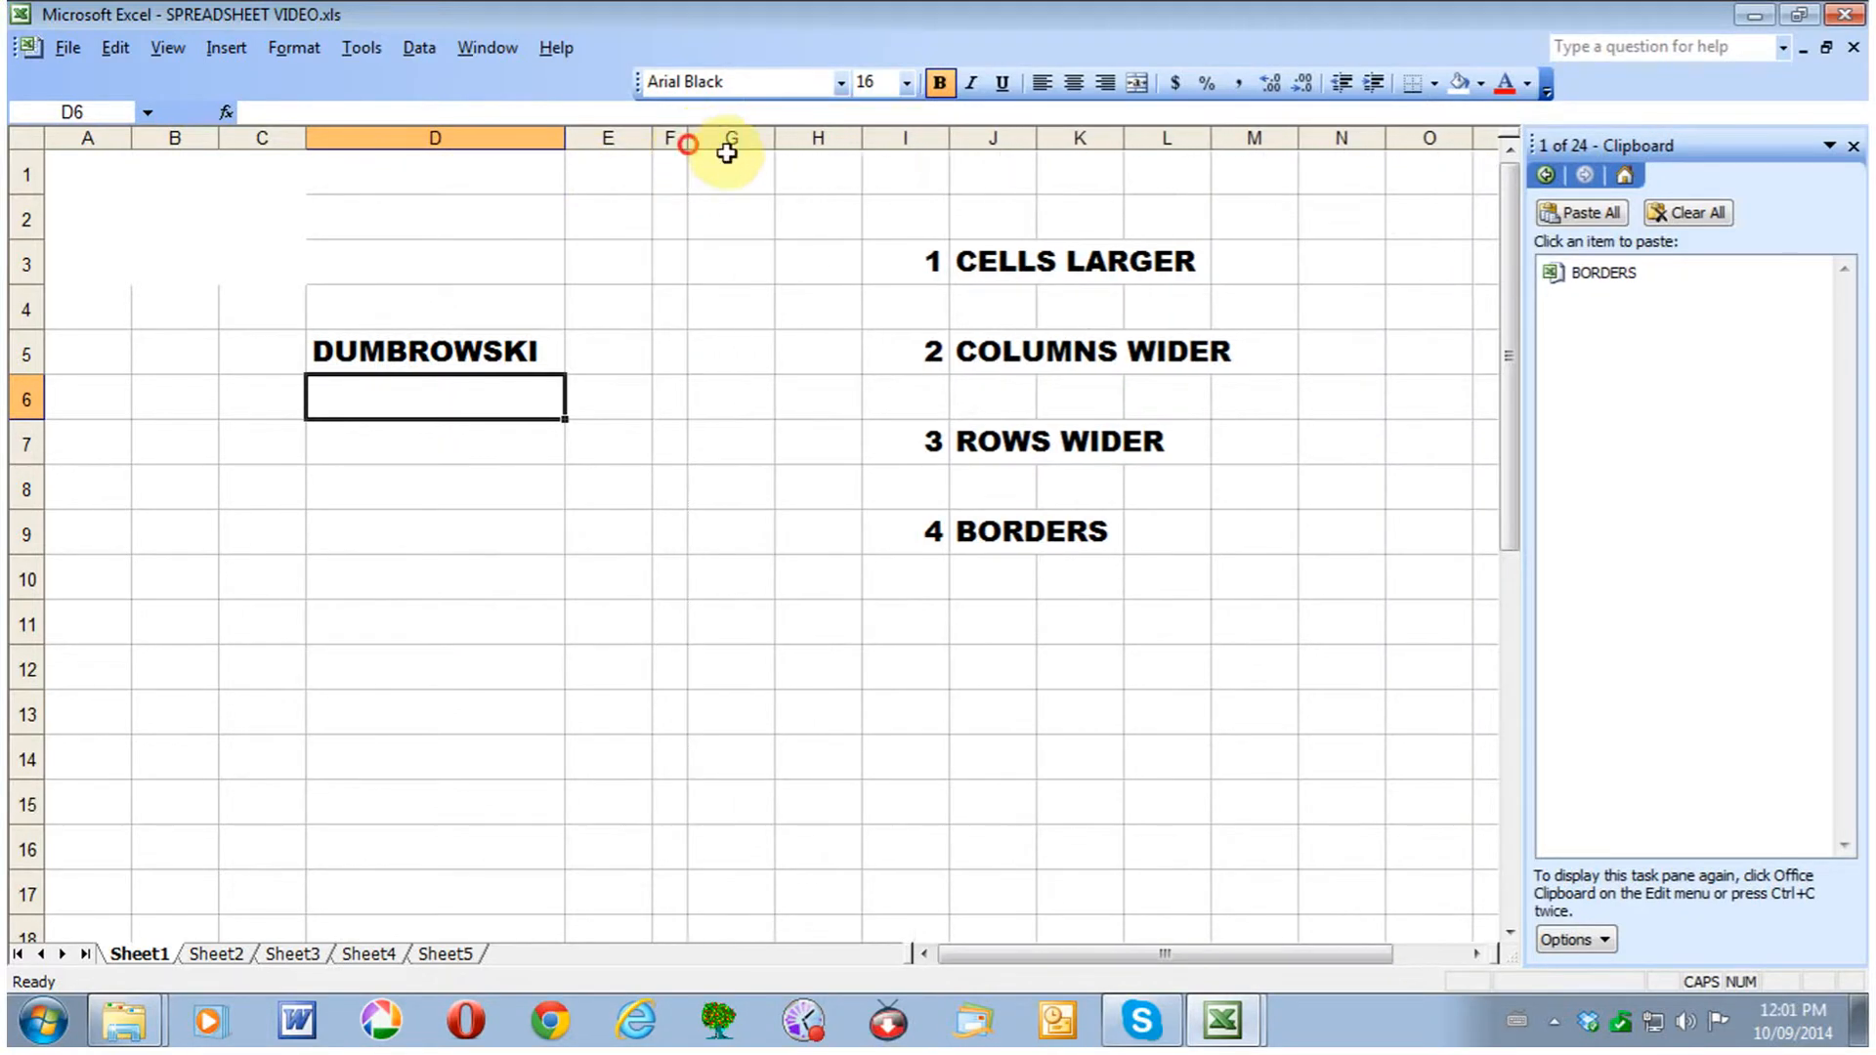
left_click_drag(687, 143, 720, 143)
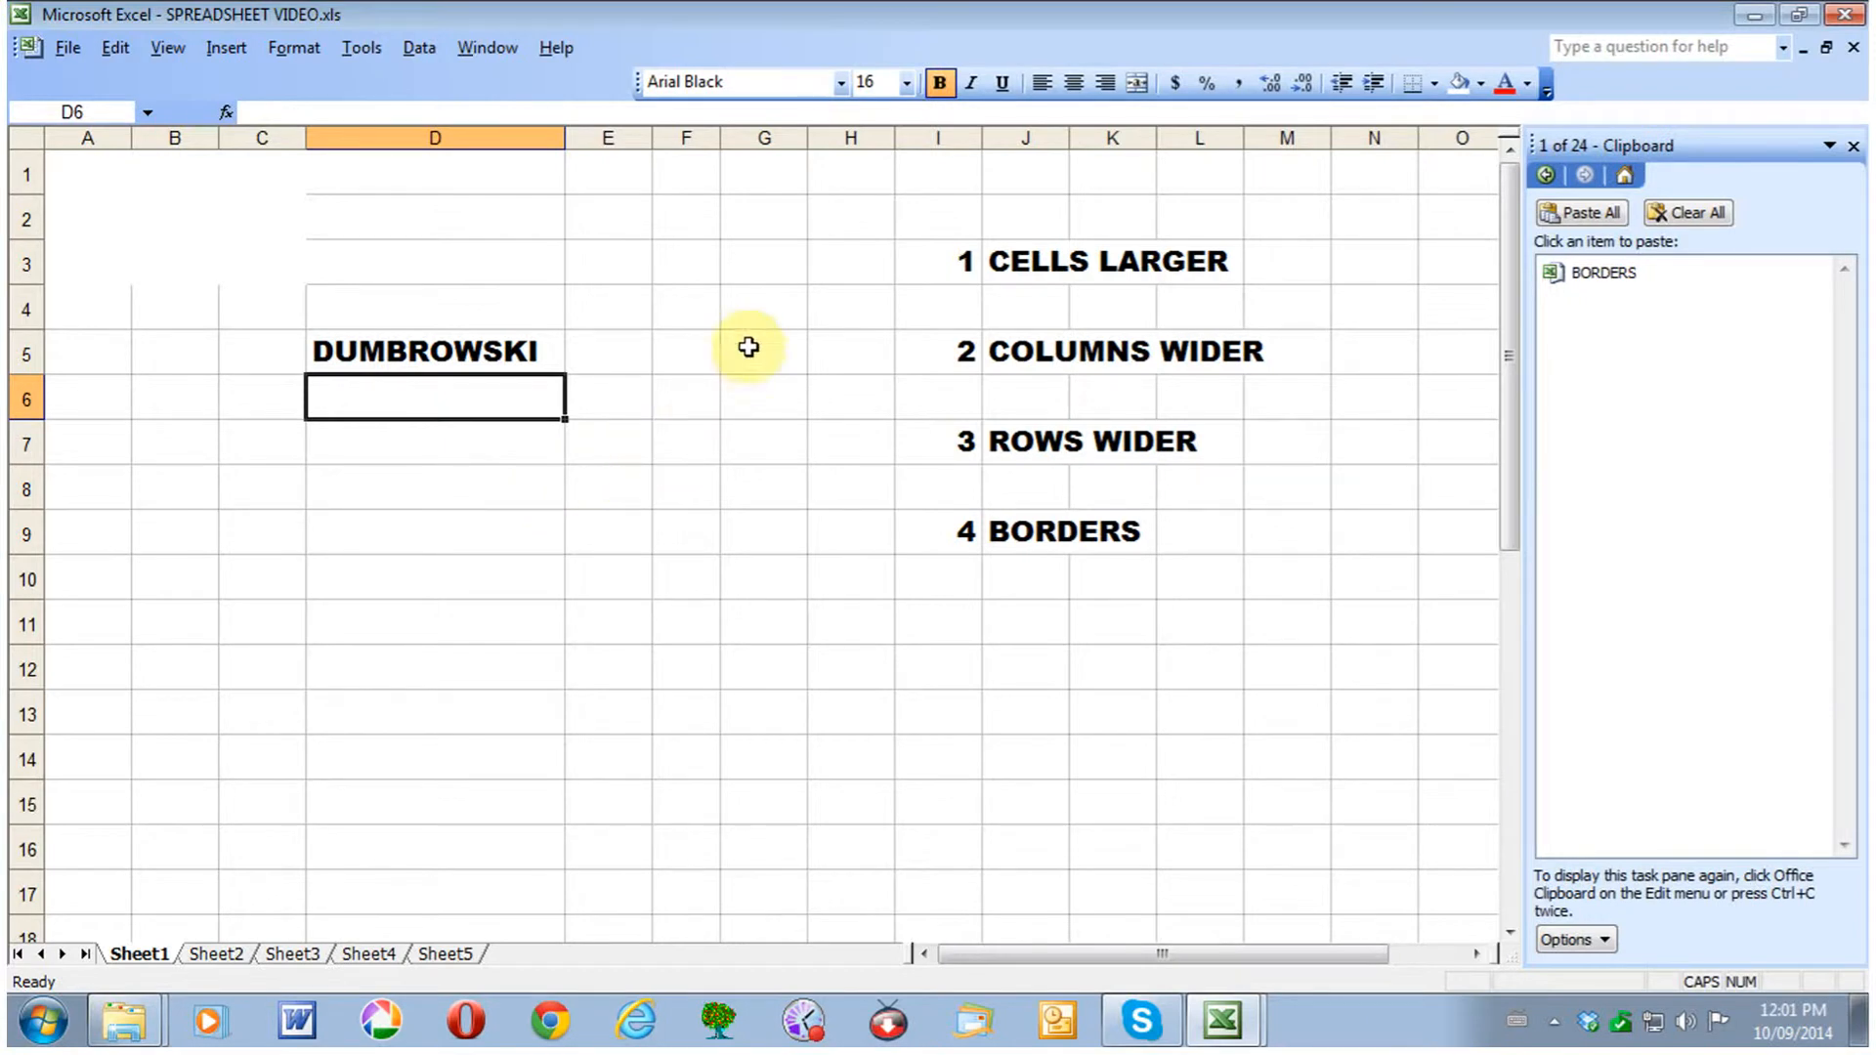
left_click(763, 266)
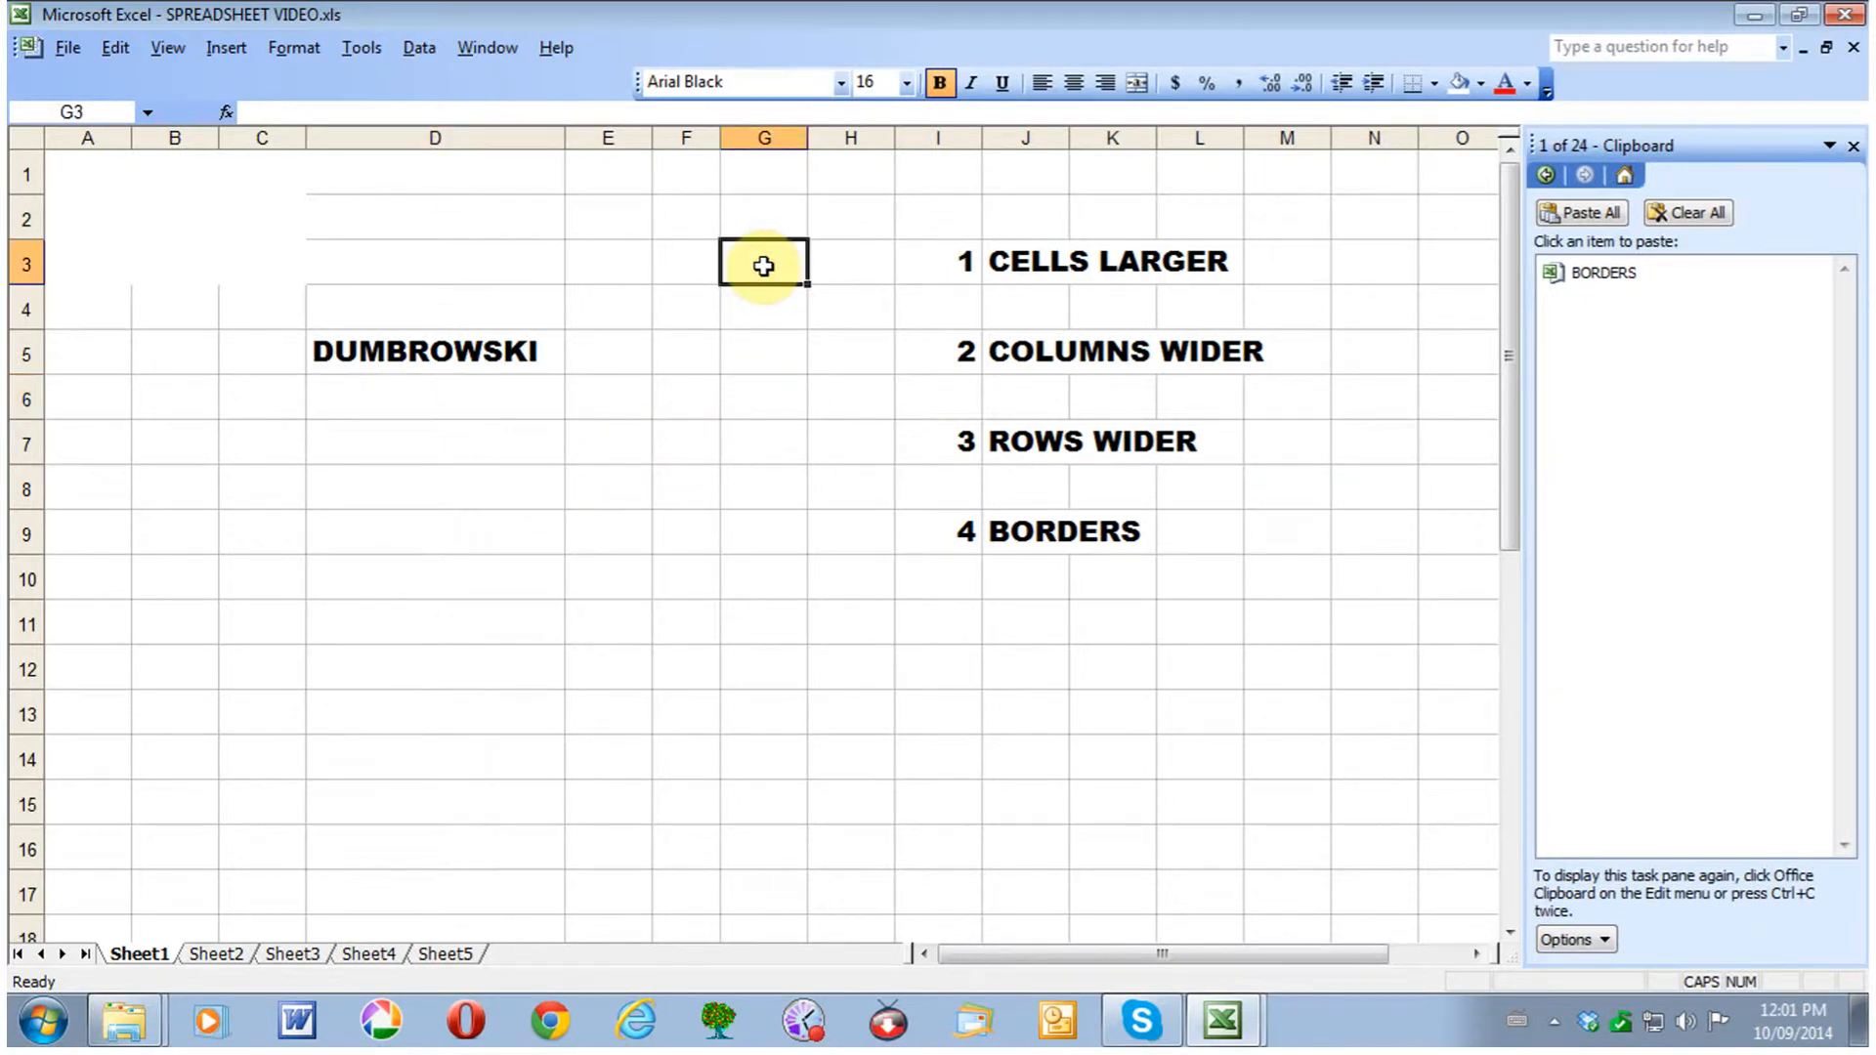
type("34")
left_click(766, 307)
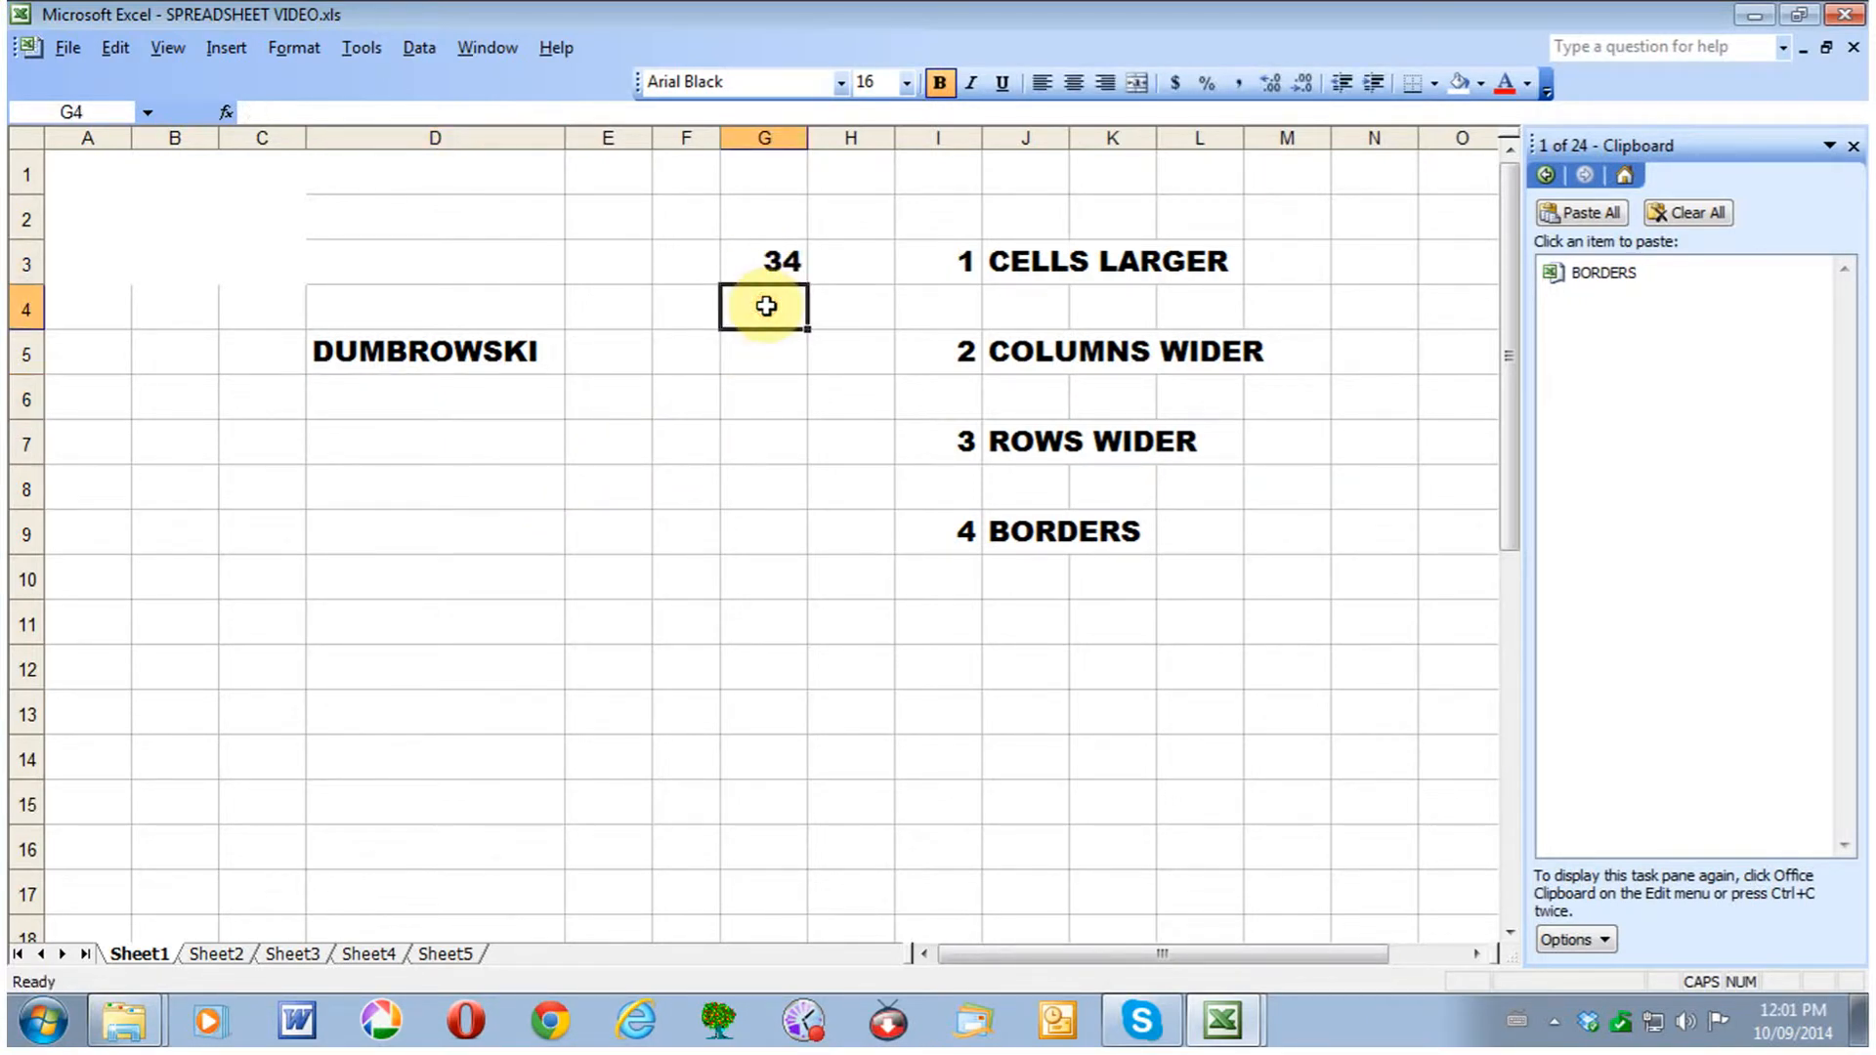
type("66")
left_click(767, 358)
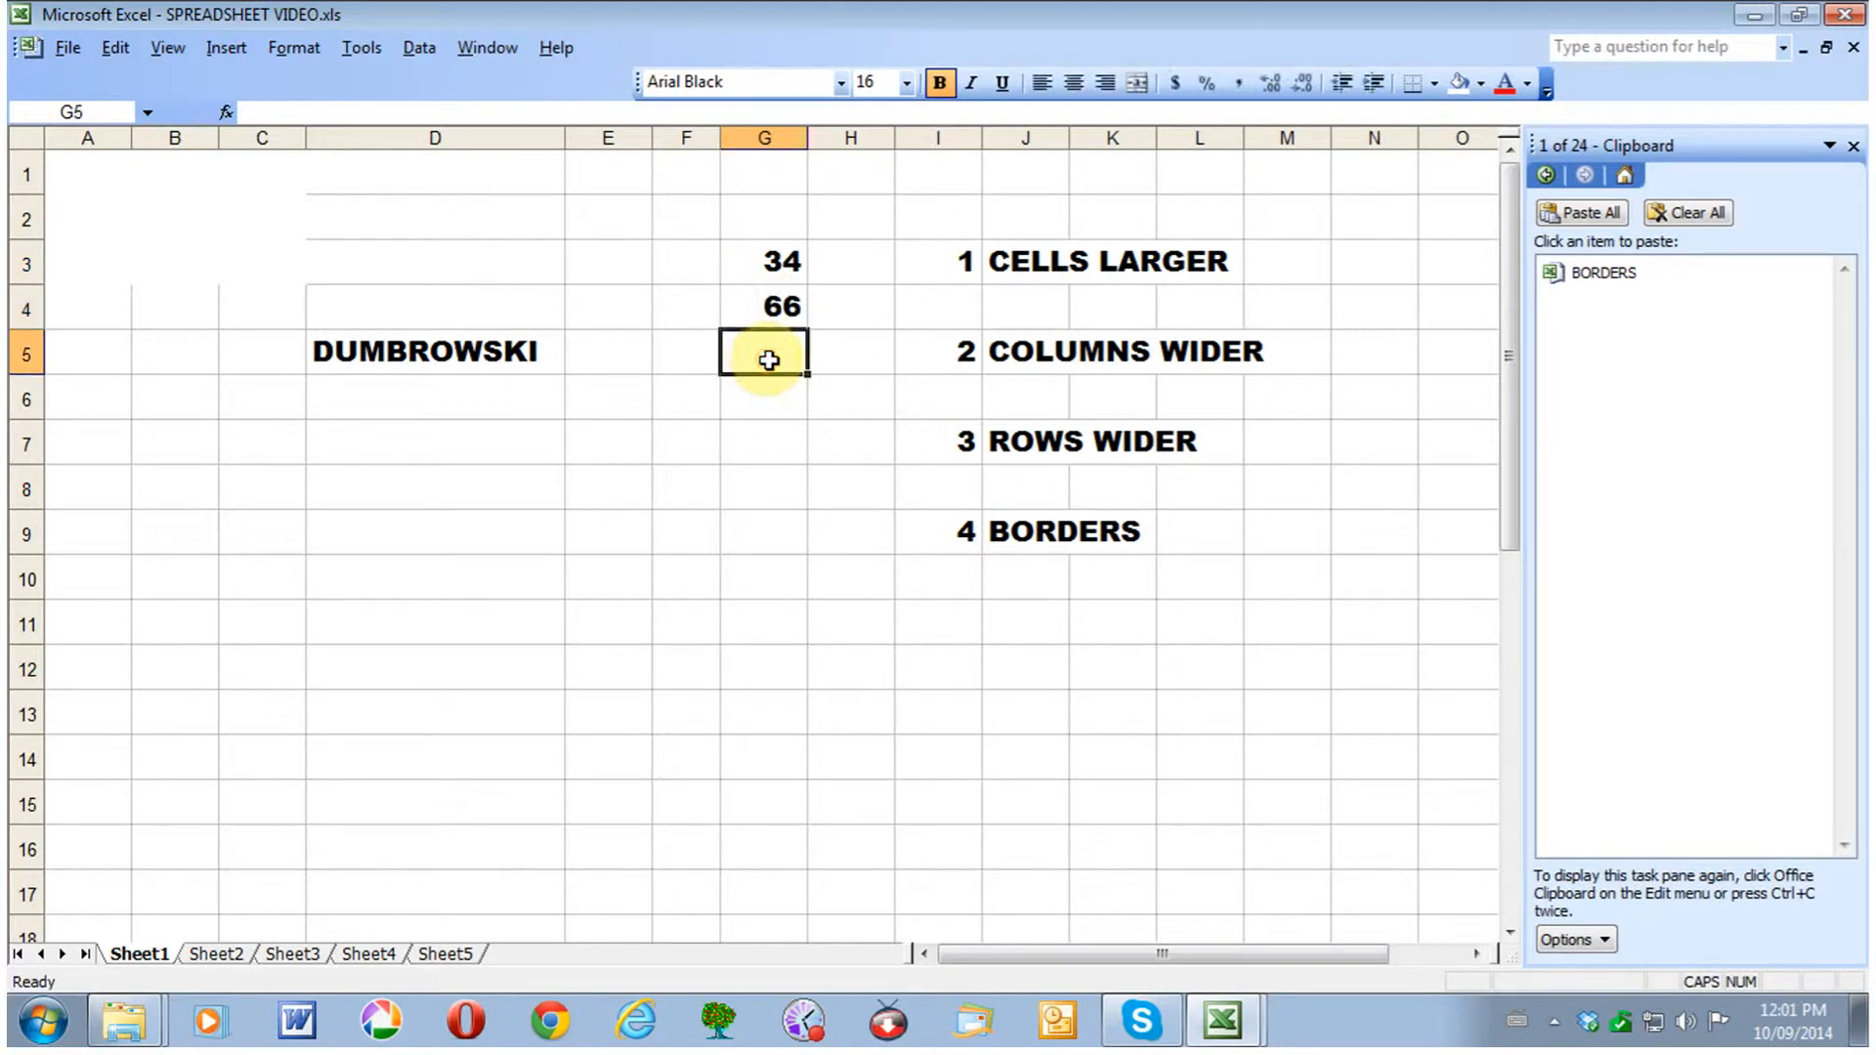
type("77")
left_click(772, 400)
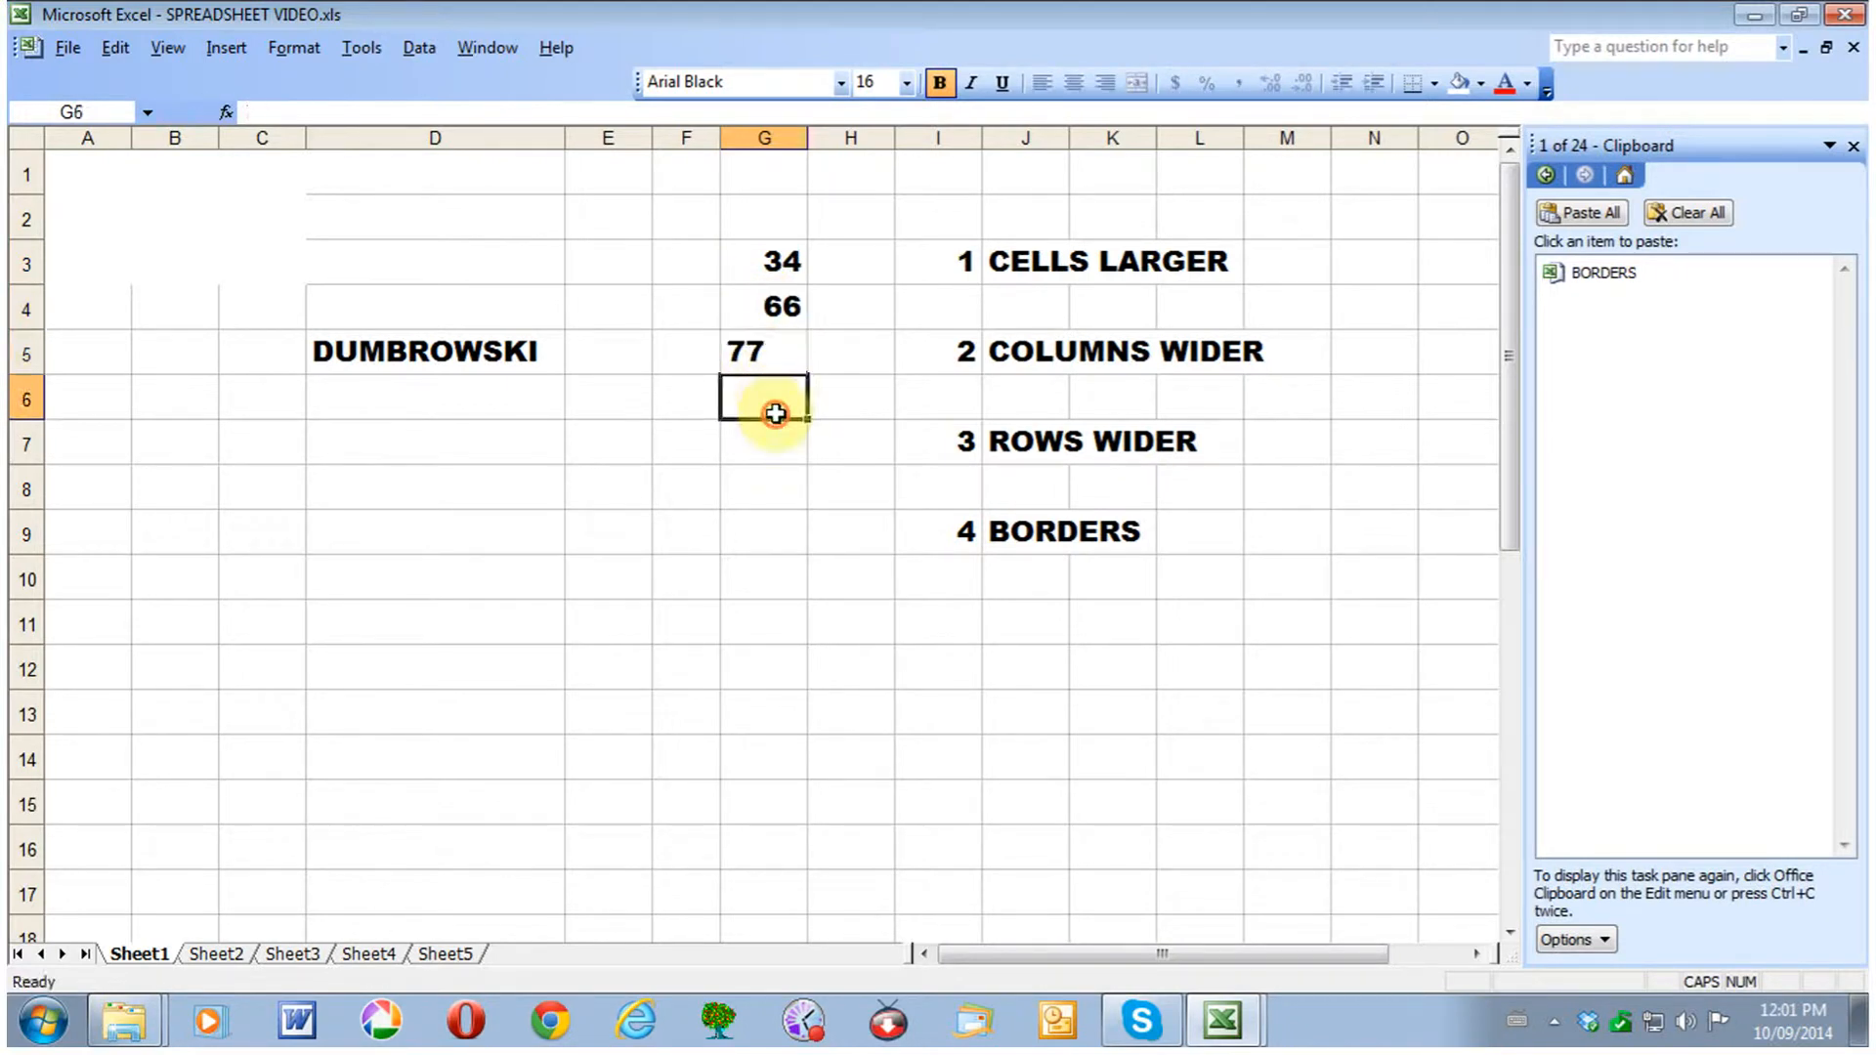
left_click(774, 455)
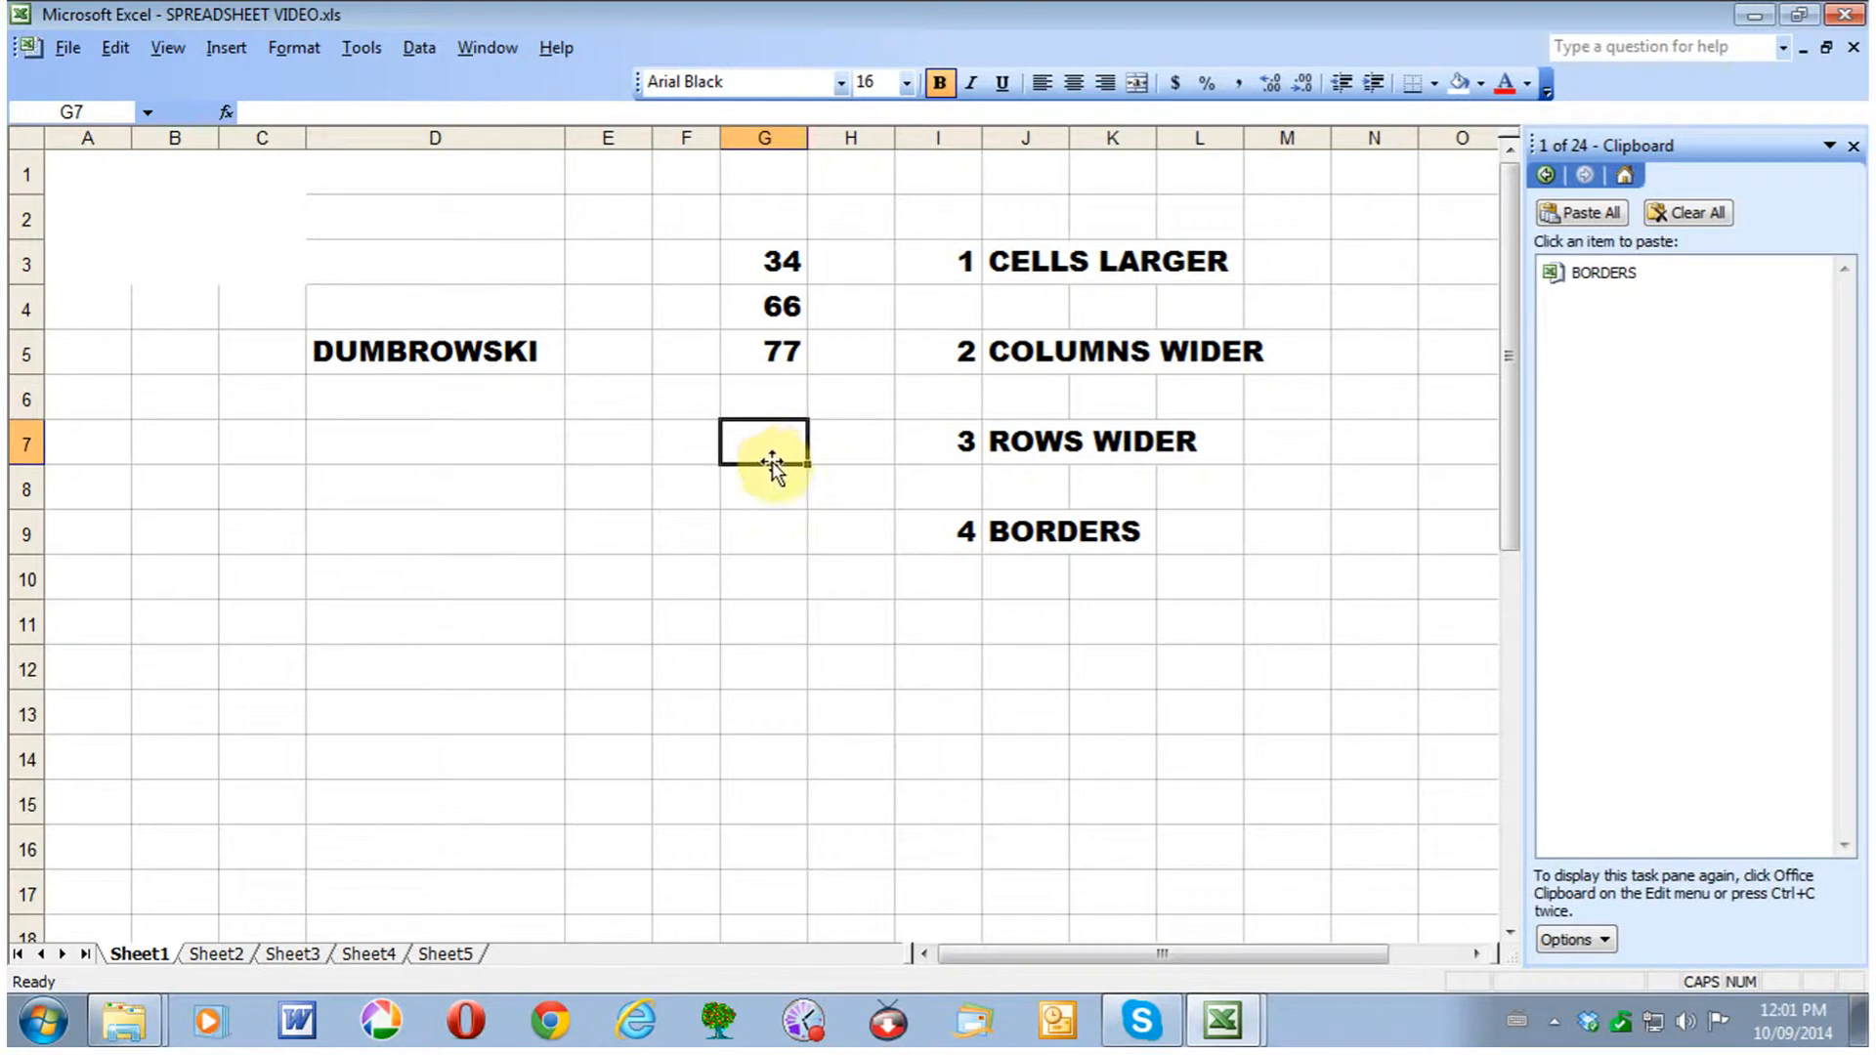
type("78")
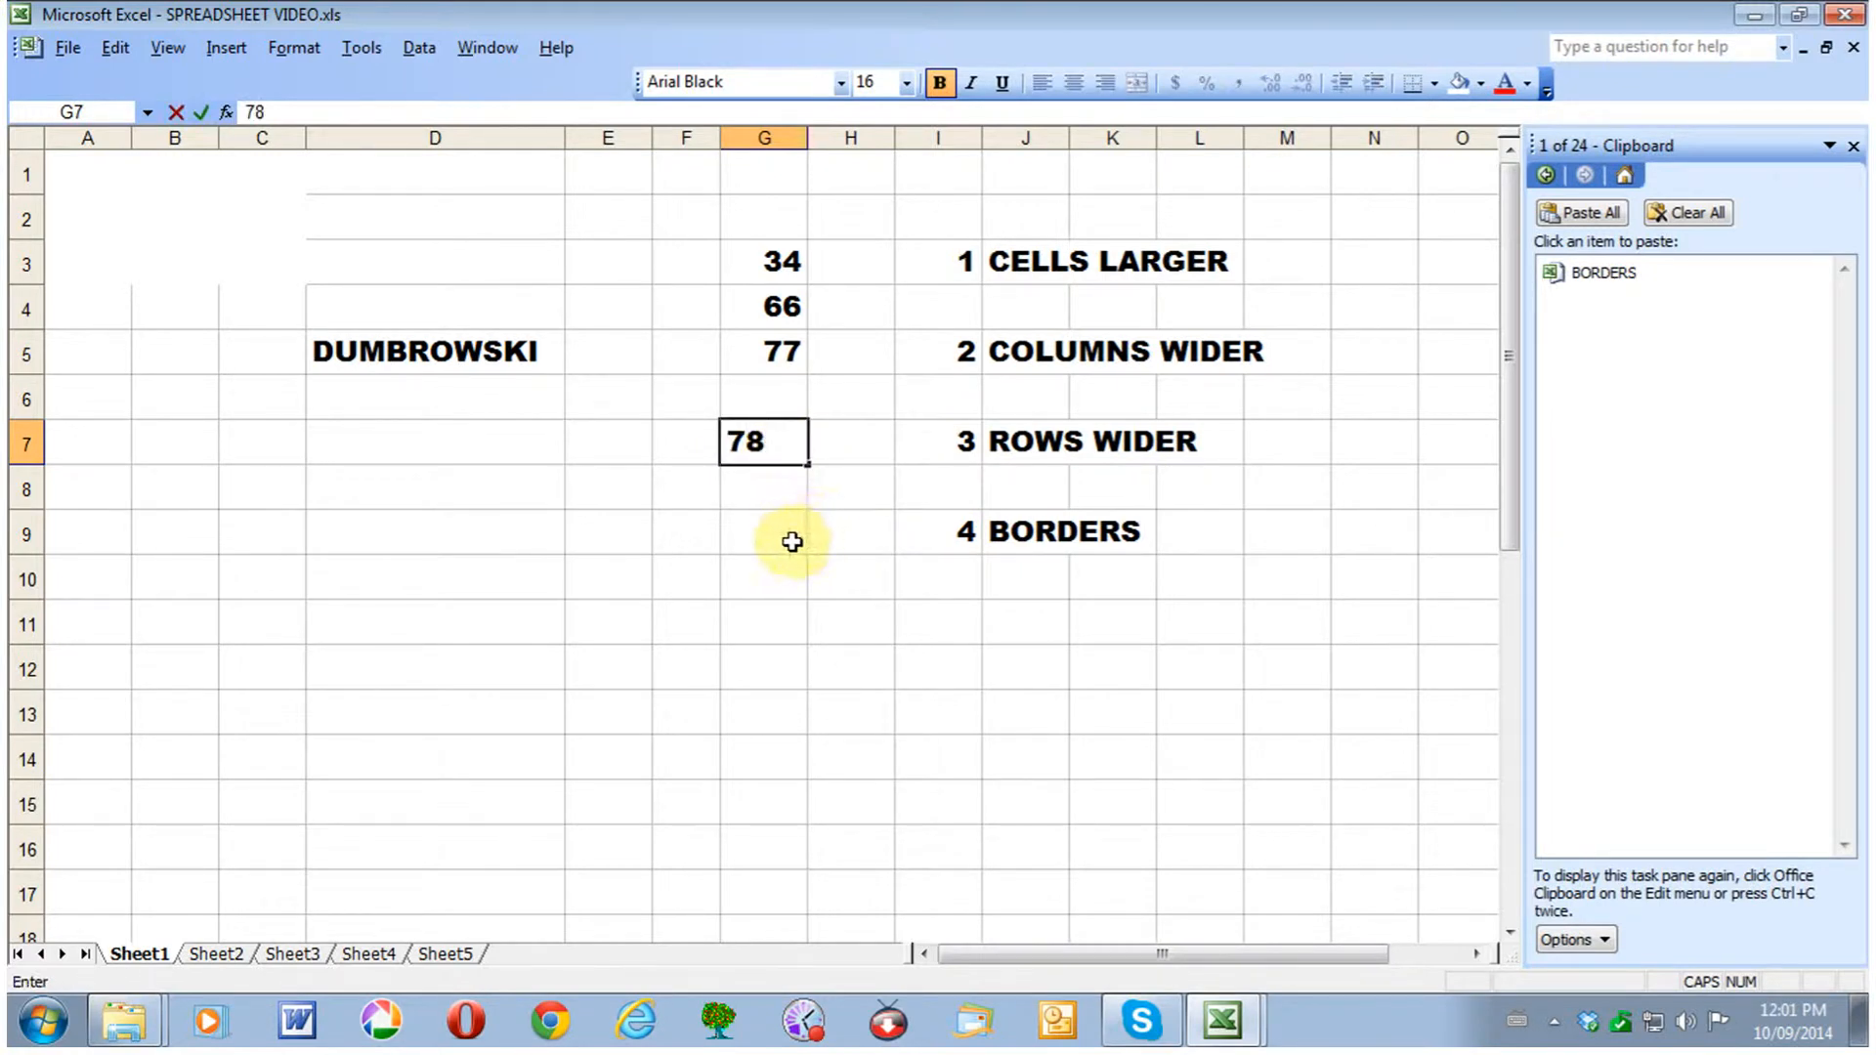
left_click(792, 539)
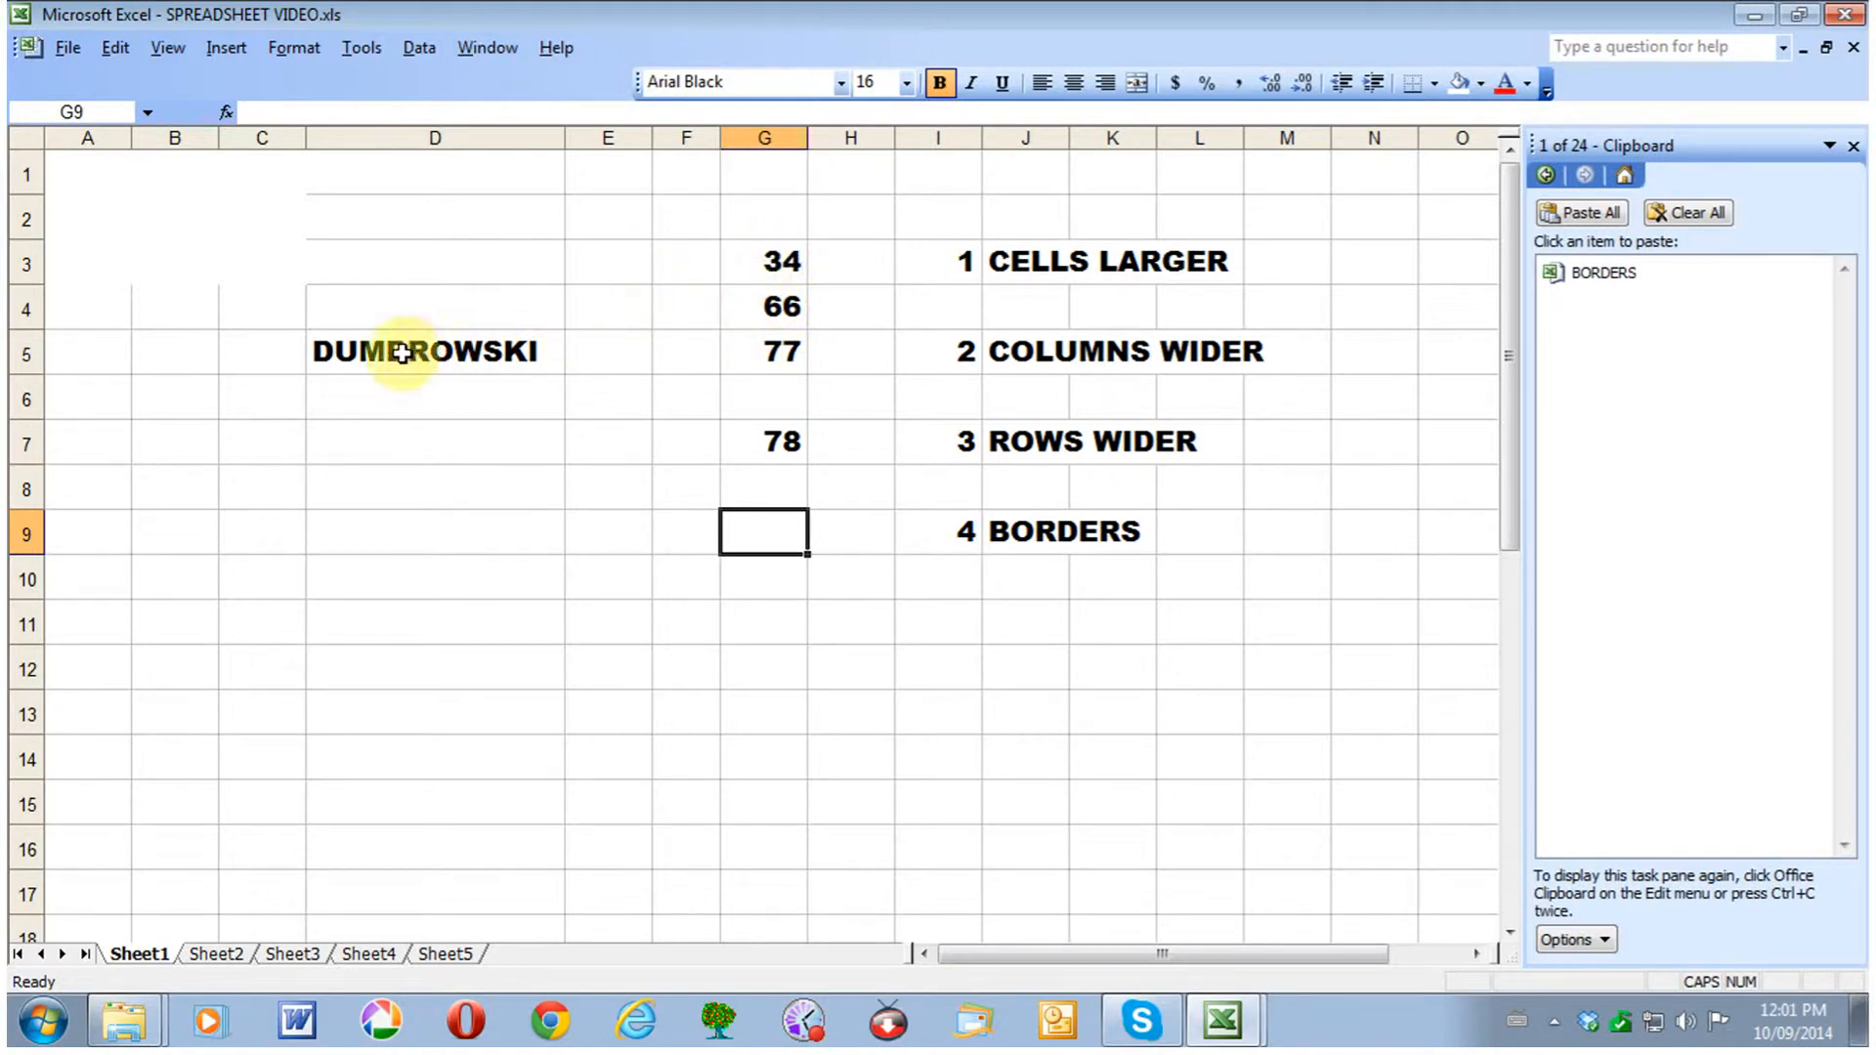
- Fill the surname cell D5 with gold
left_click(364, 353)
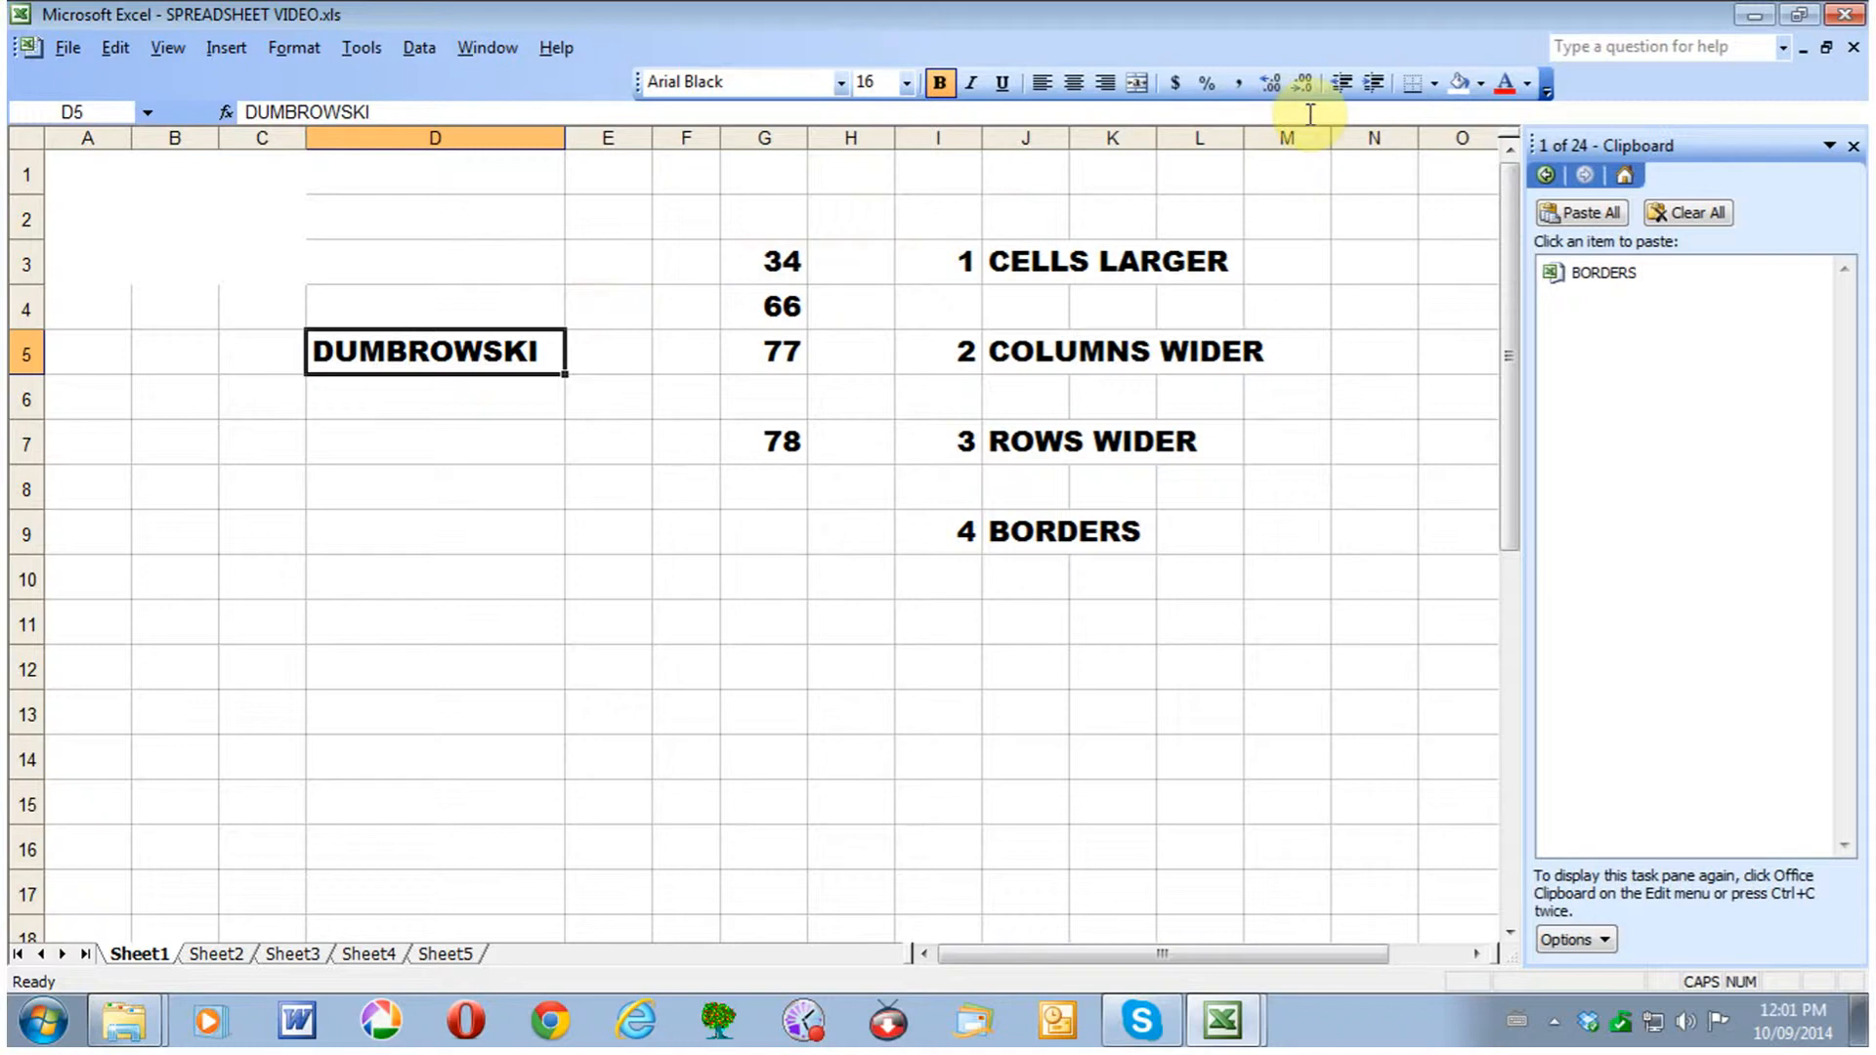
left_click(1480, 83)
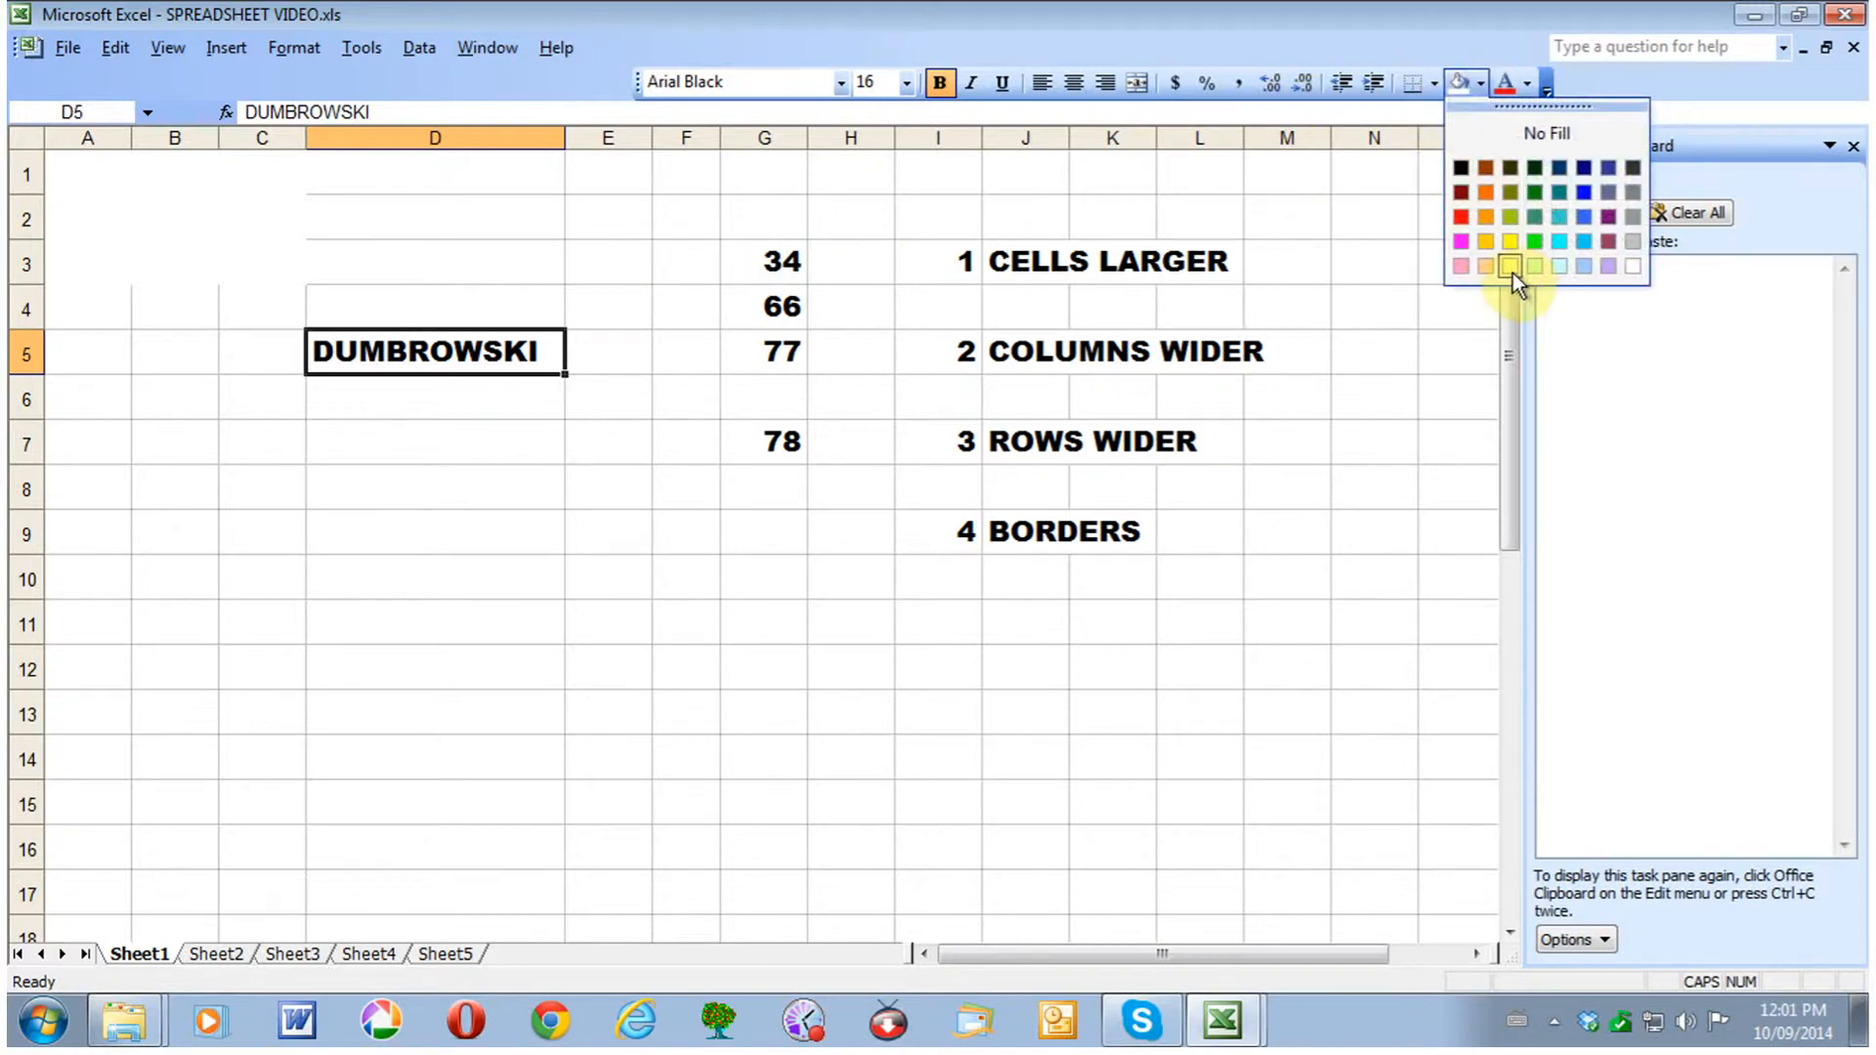
left_click(1486, 244)
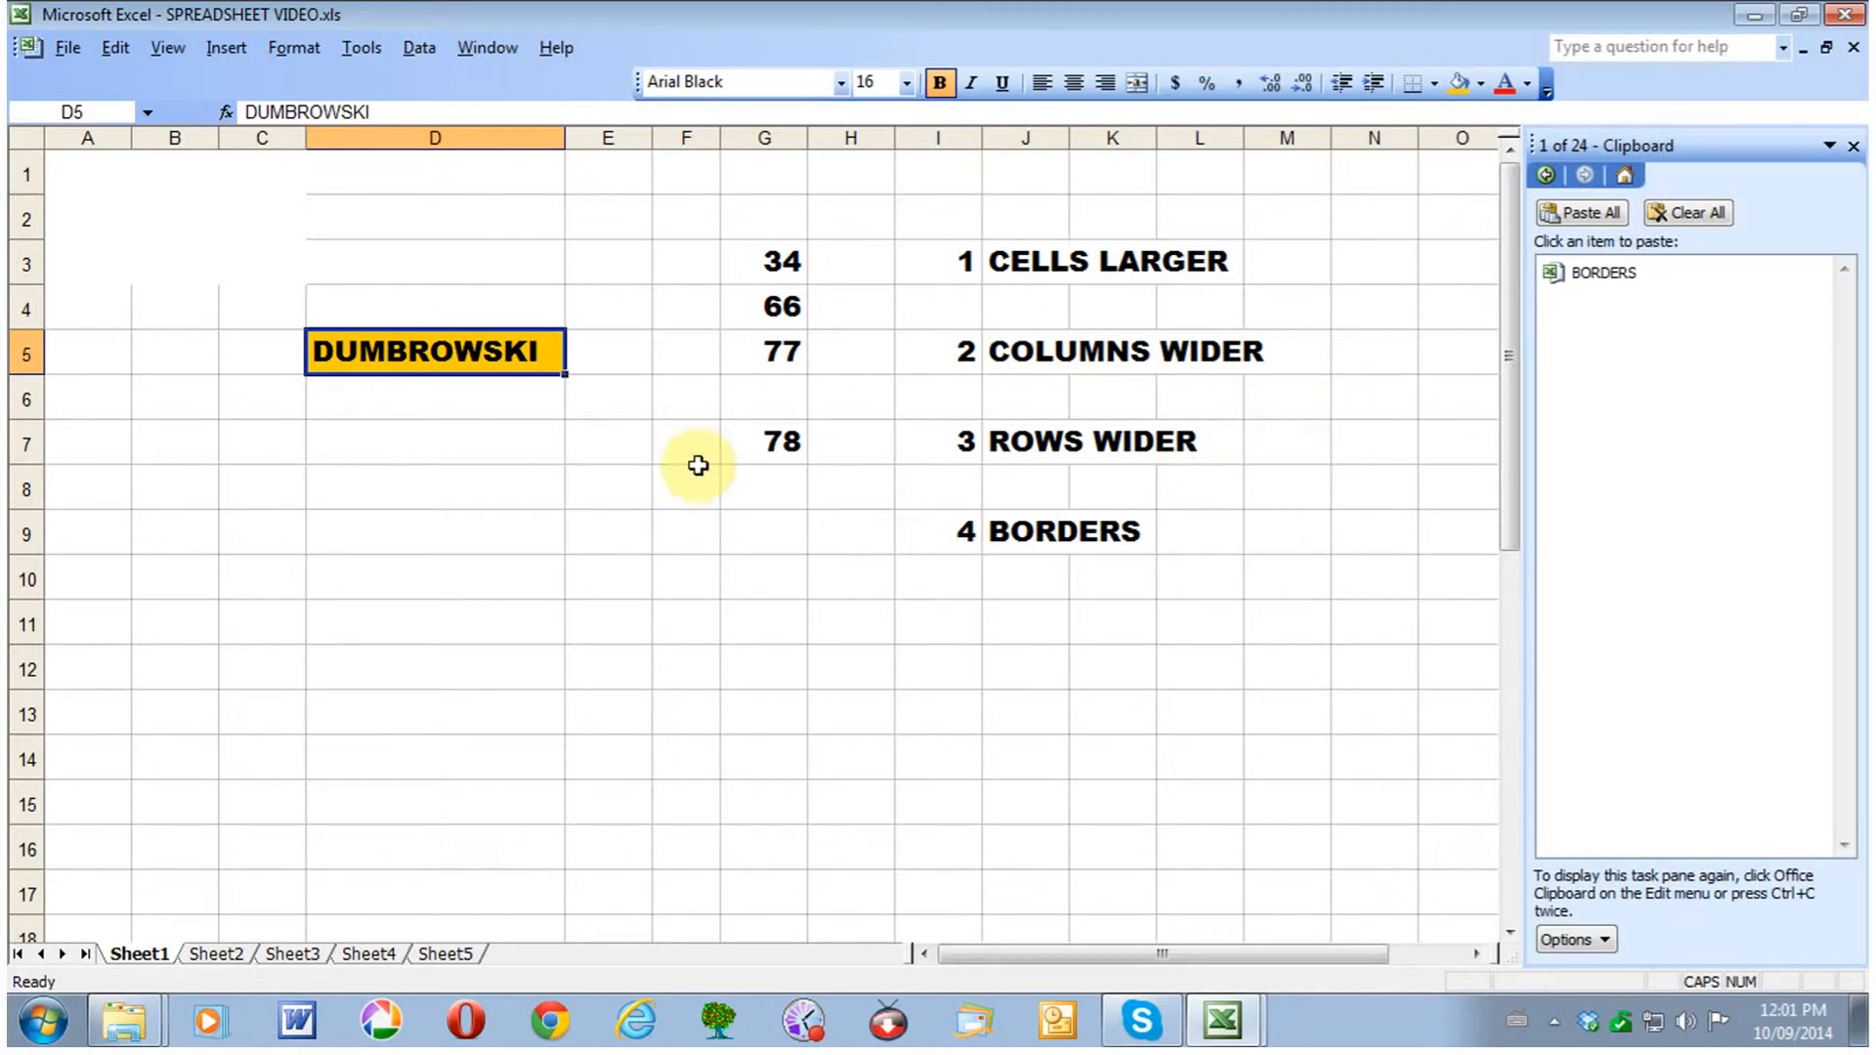
left_click(609, 450)
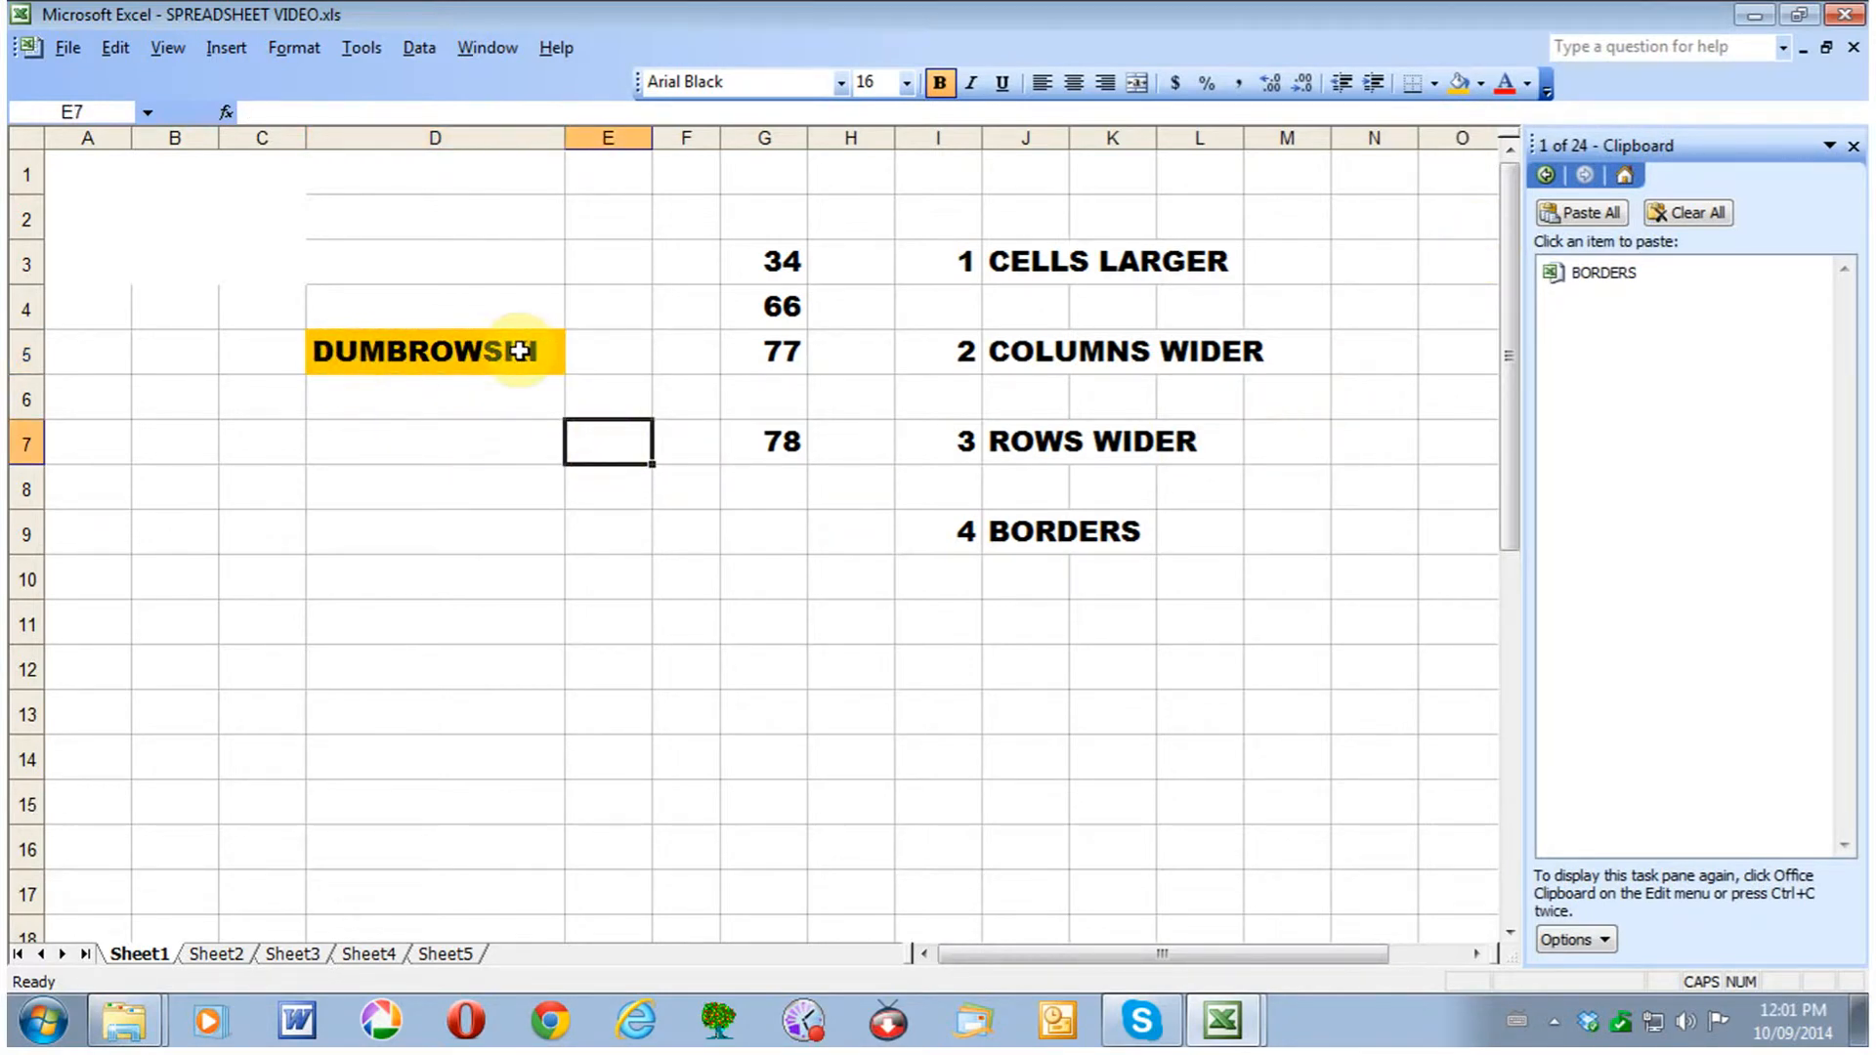
- Fill the numbered list block J3:L9 with bright green
left_click_drag(1065, 256, 1202, 535)
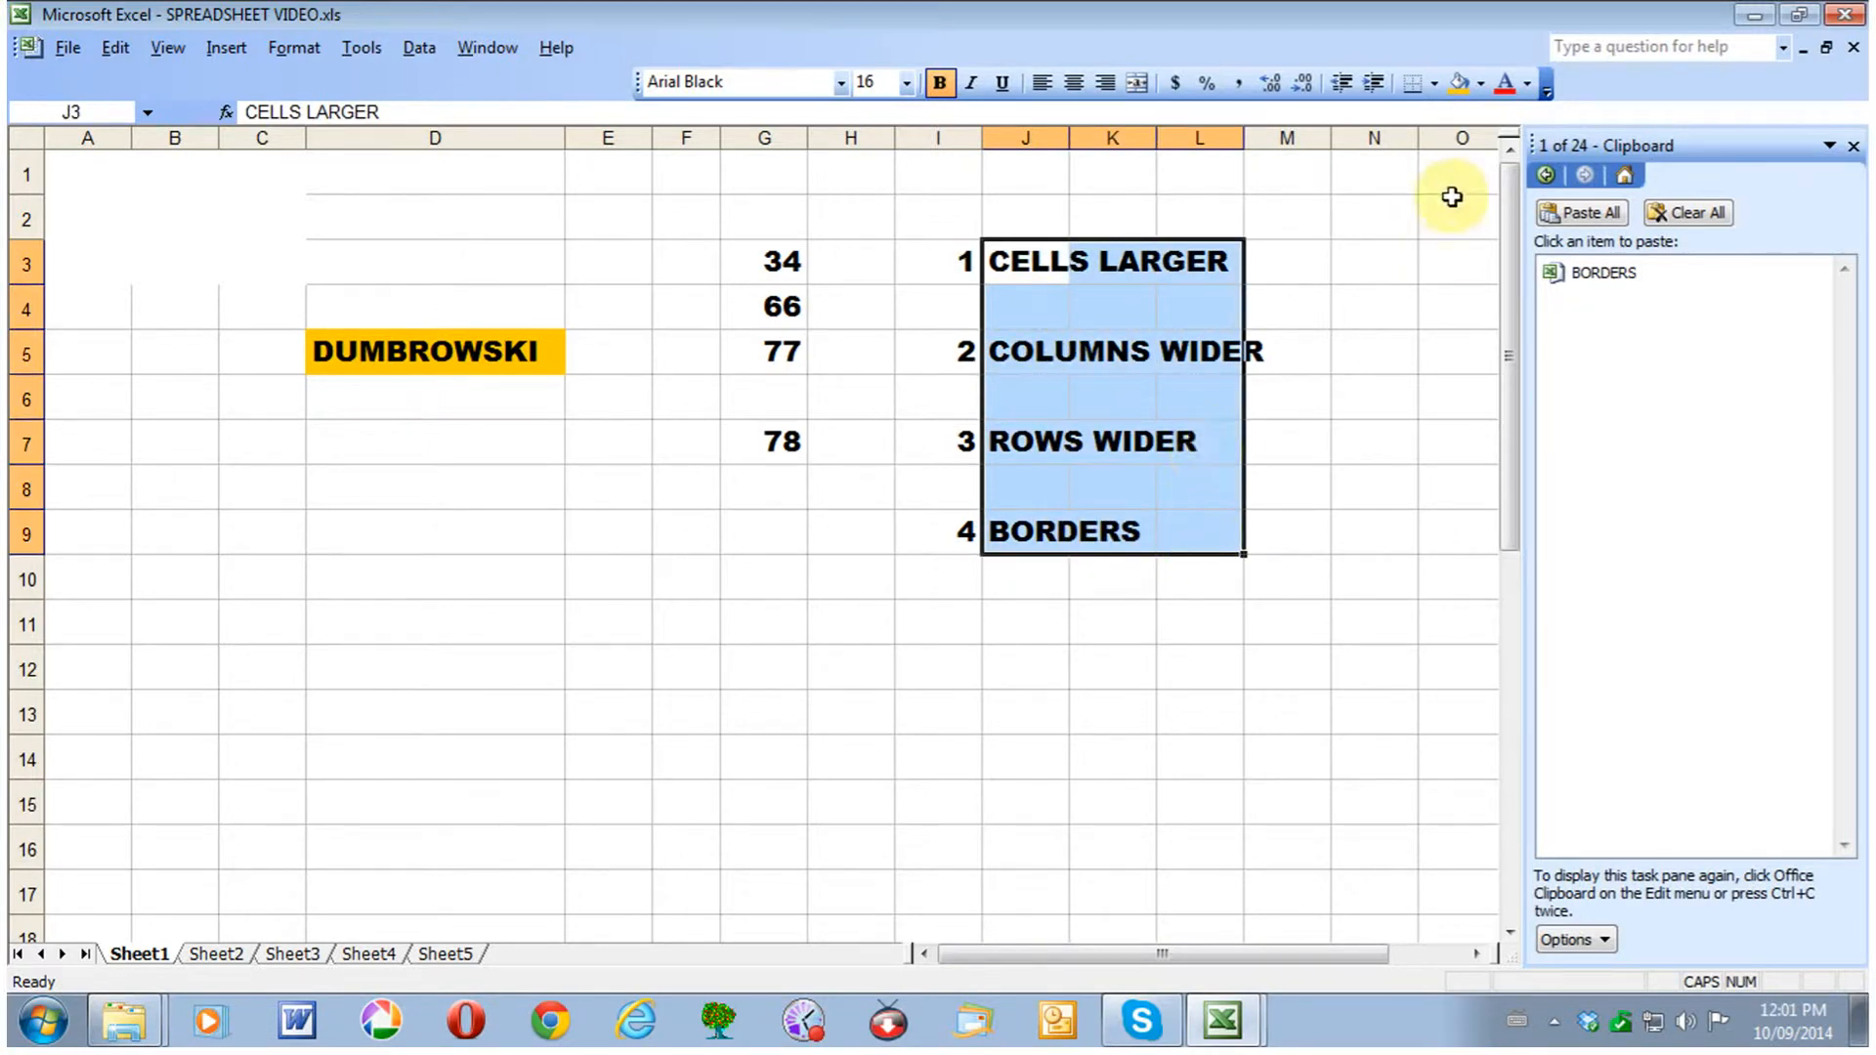
left_click(1481, 84)
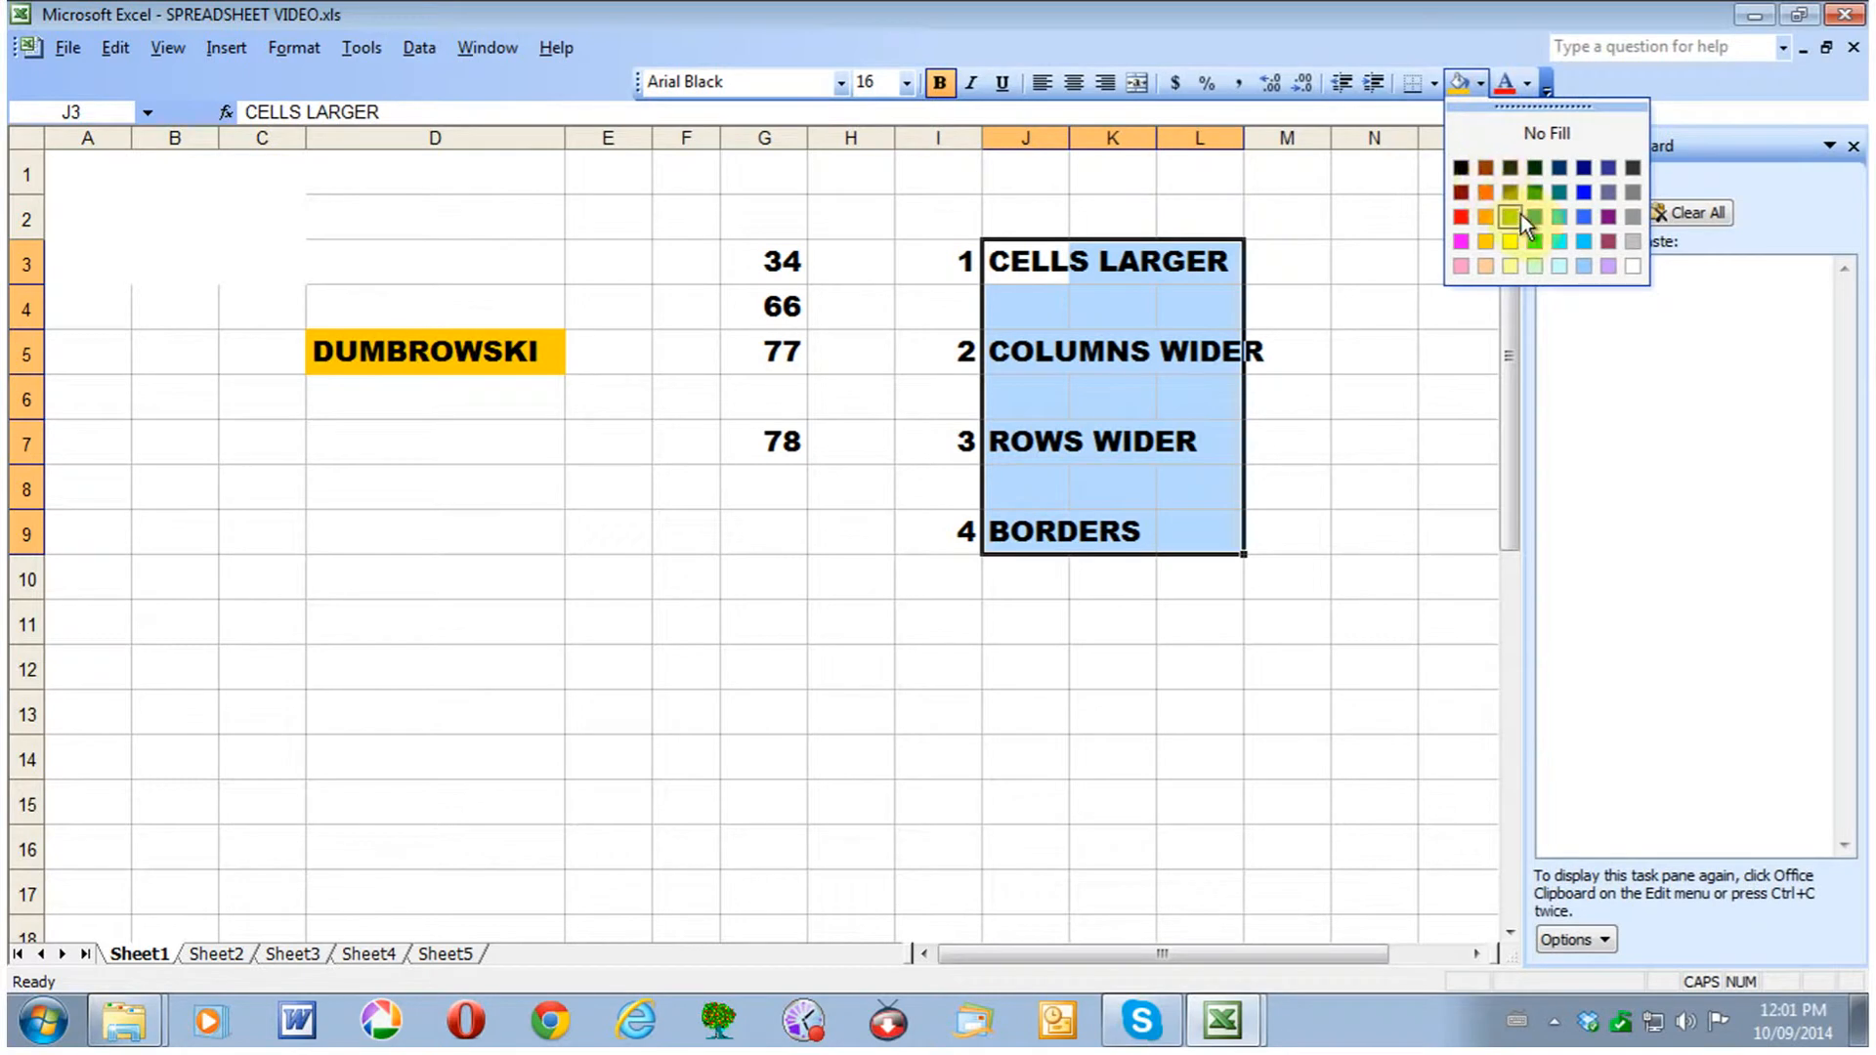
left_click(1536, 240)
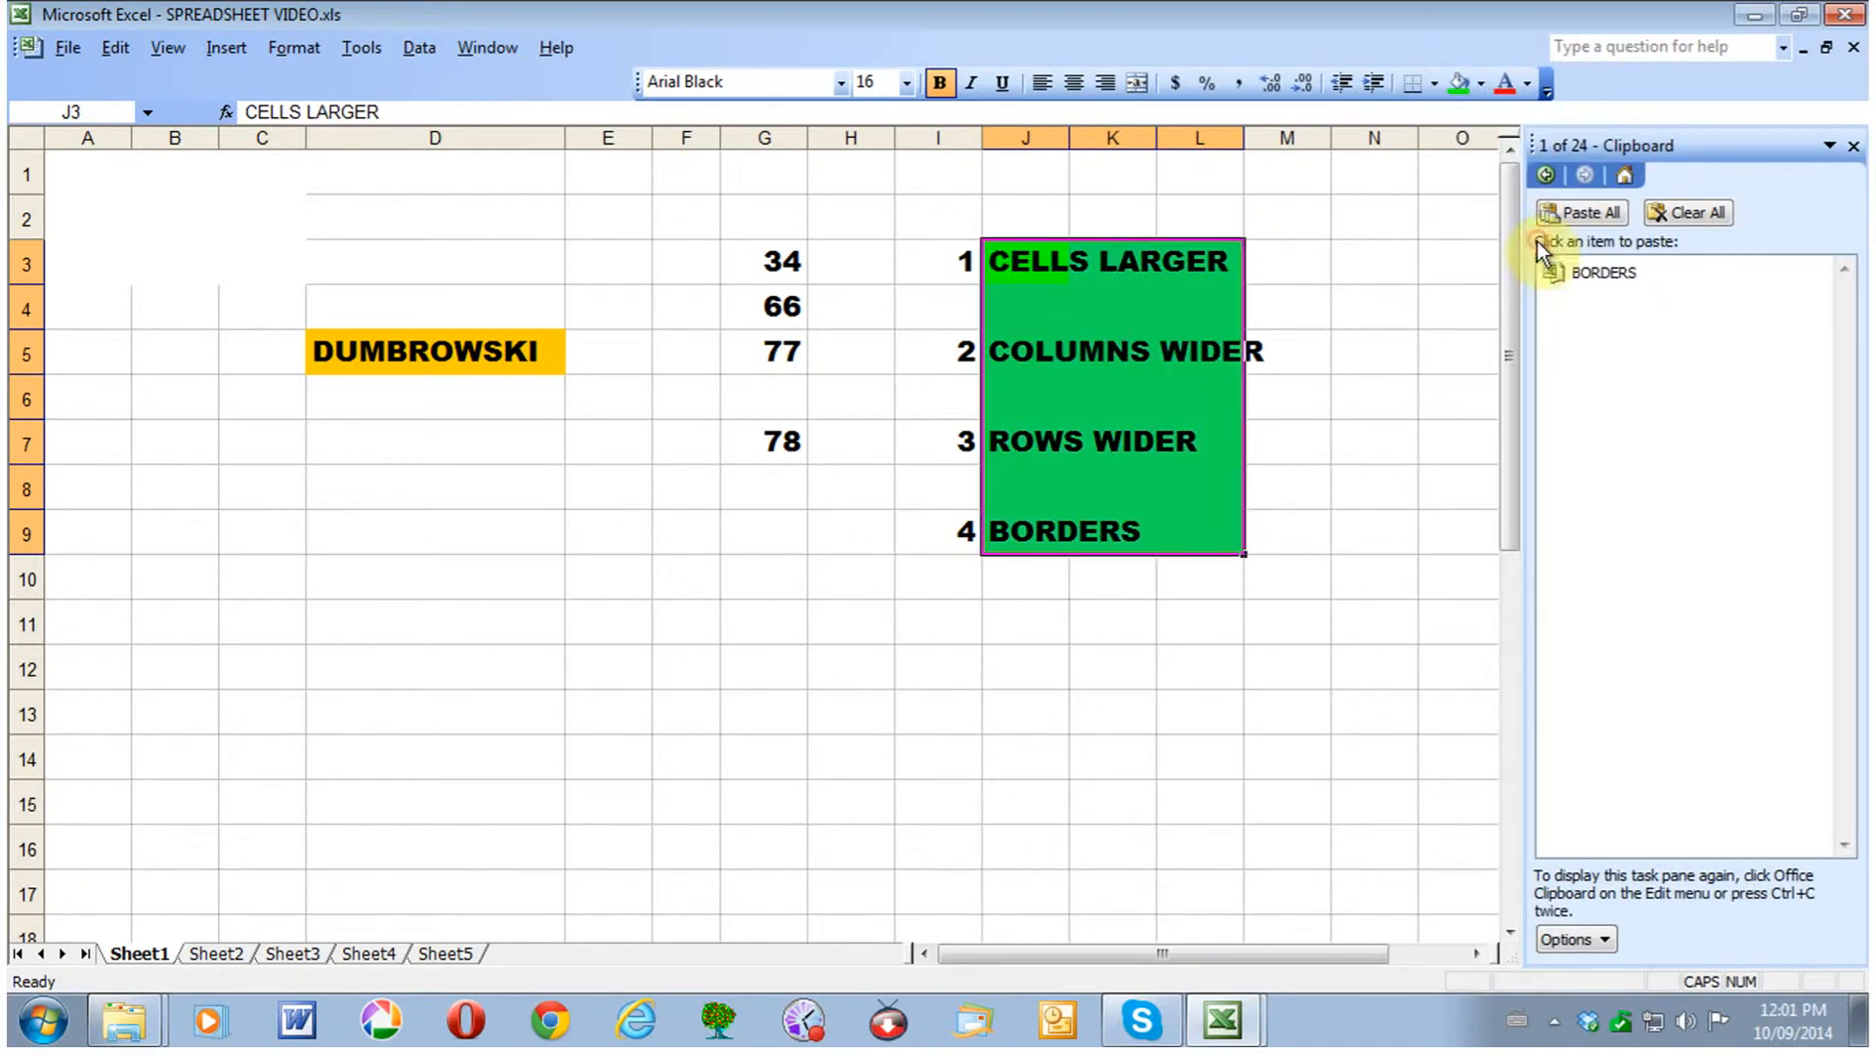
left_click(1394, 479)
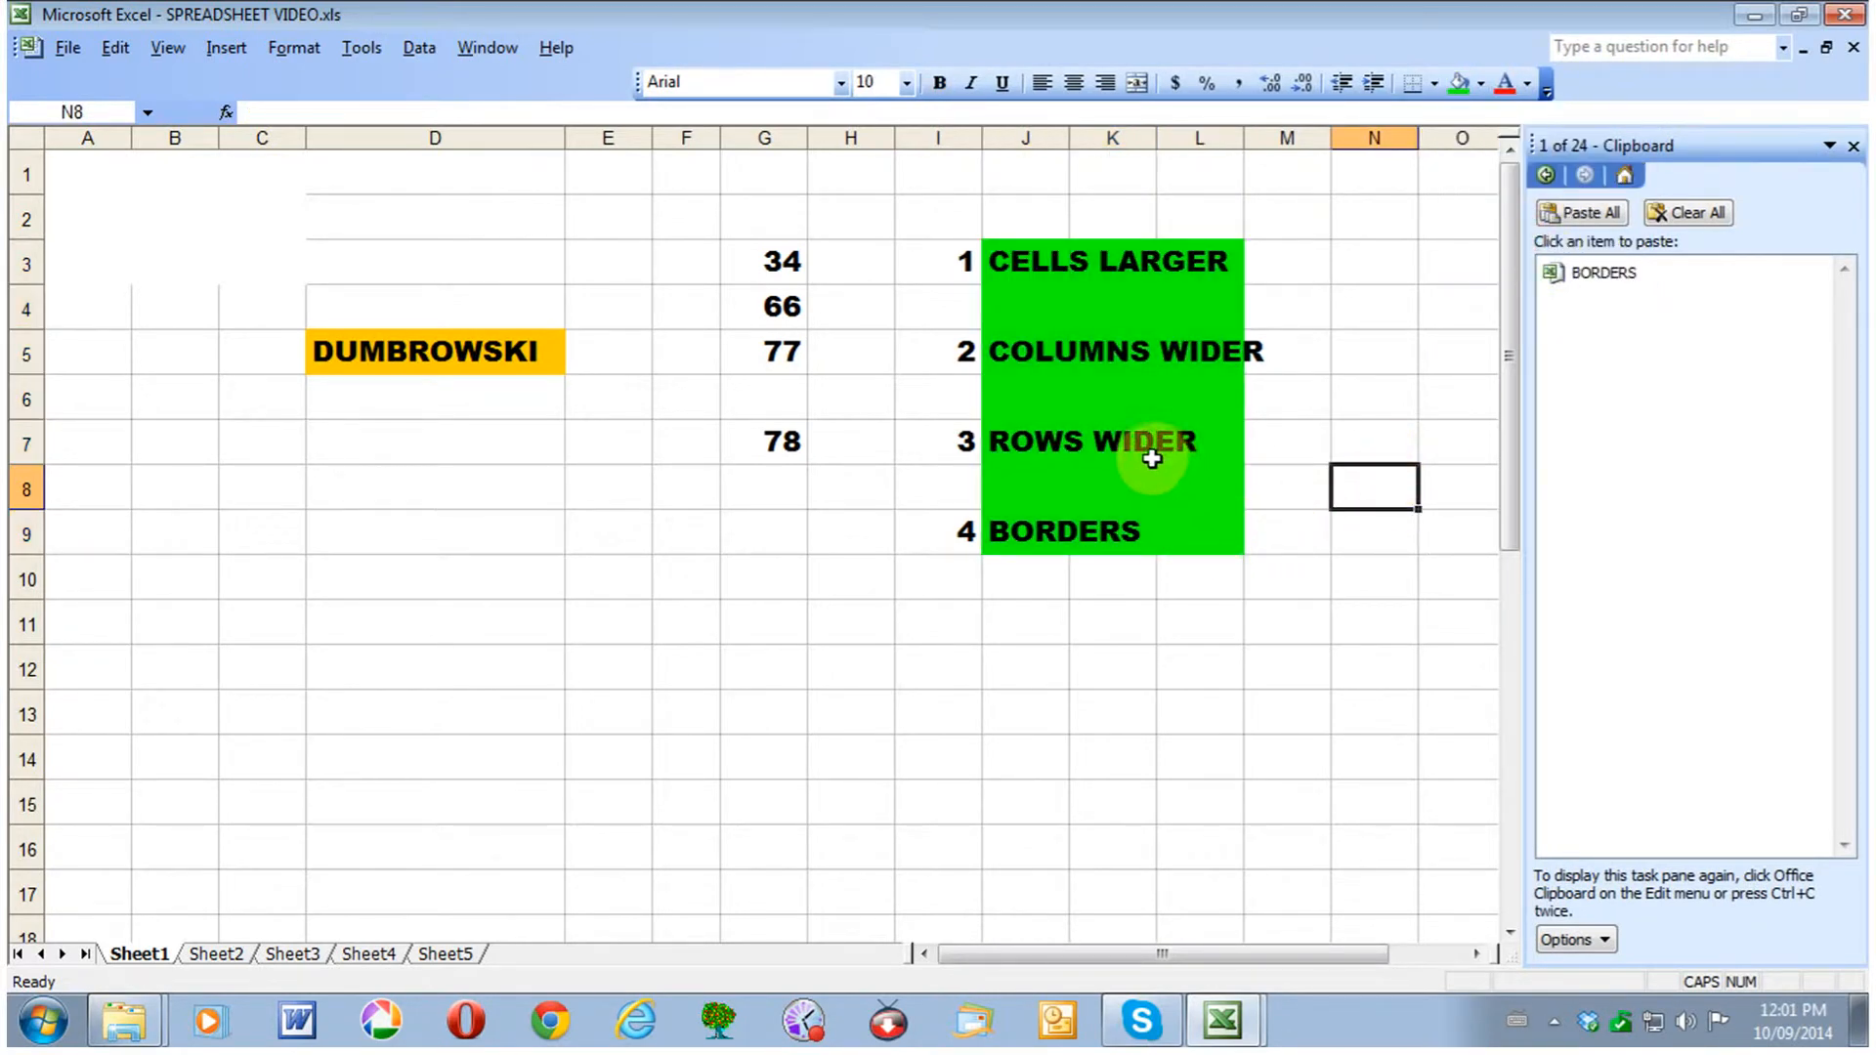
- Fill the numbers in G3:G9 with orange
left_click_drag(775, 257, 782, 540)
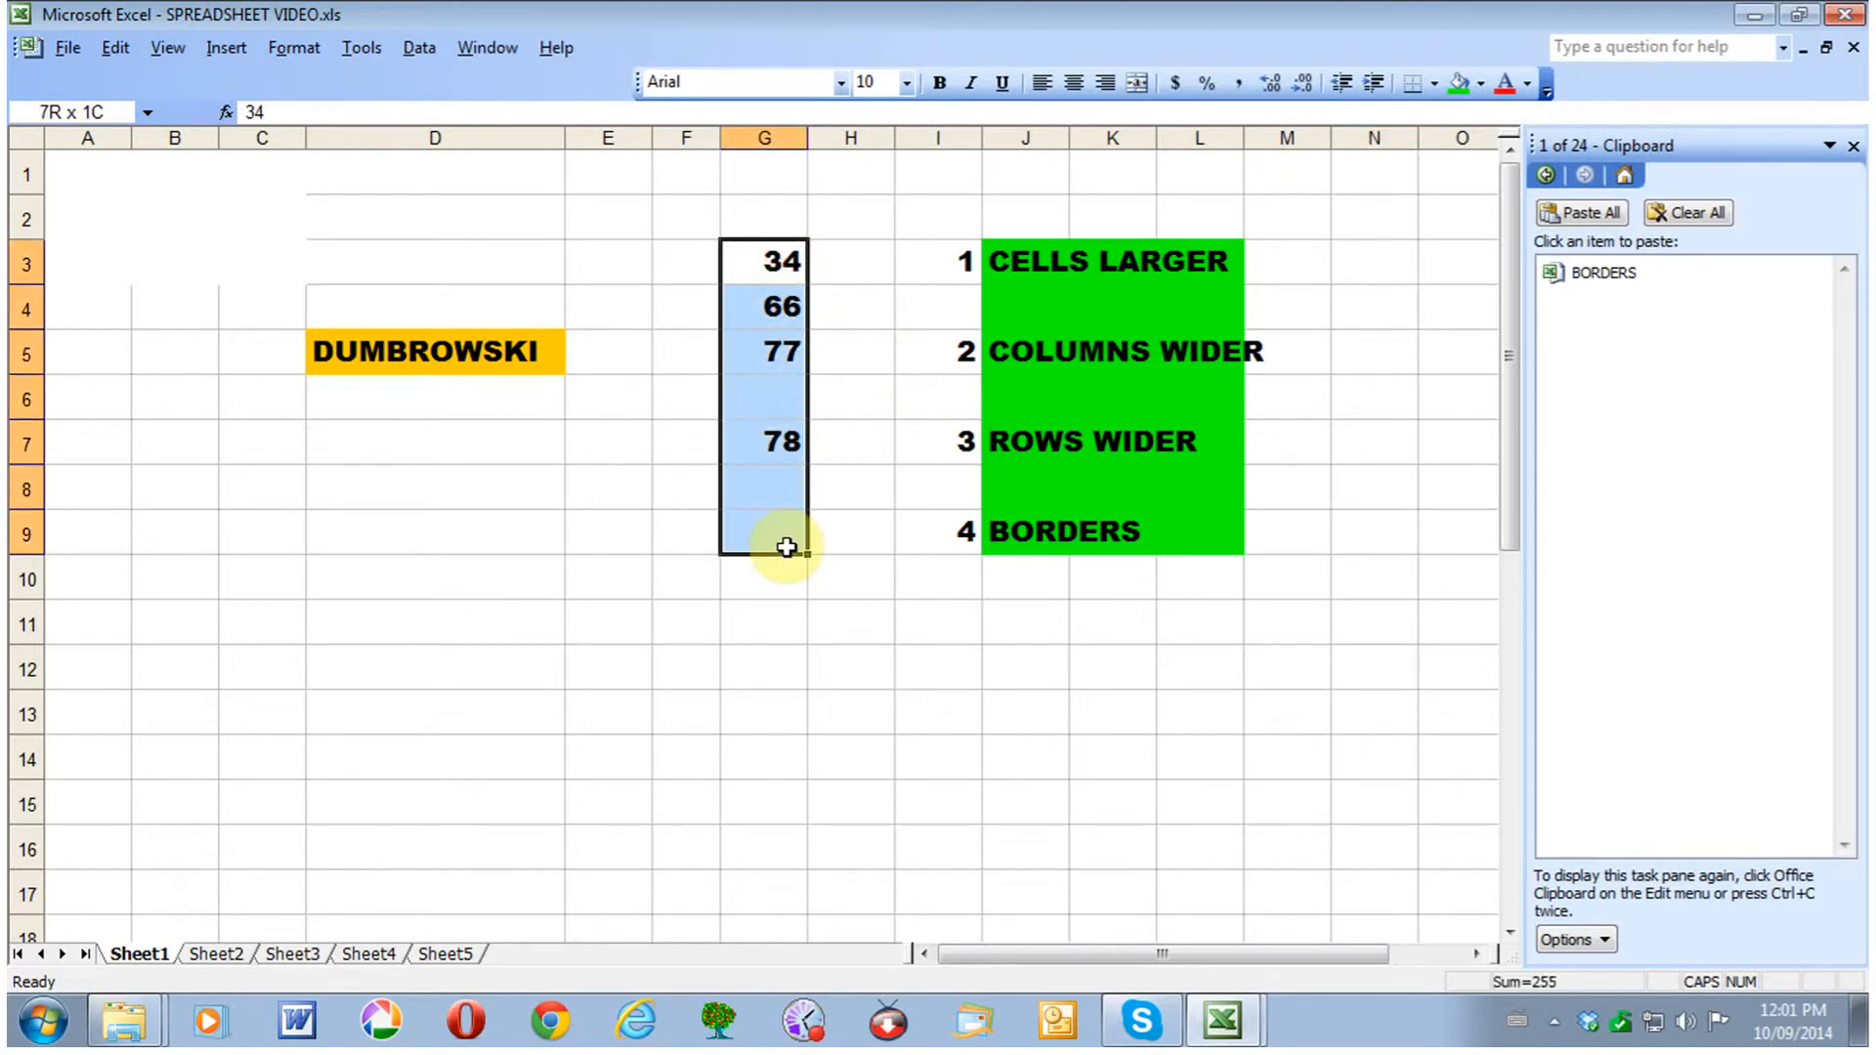
left_click(1481, 84)
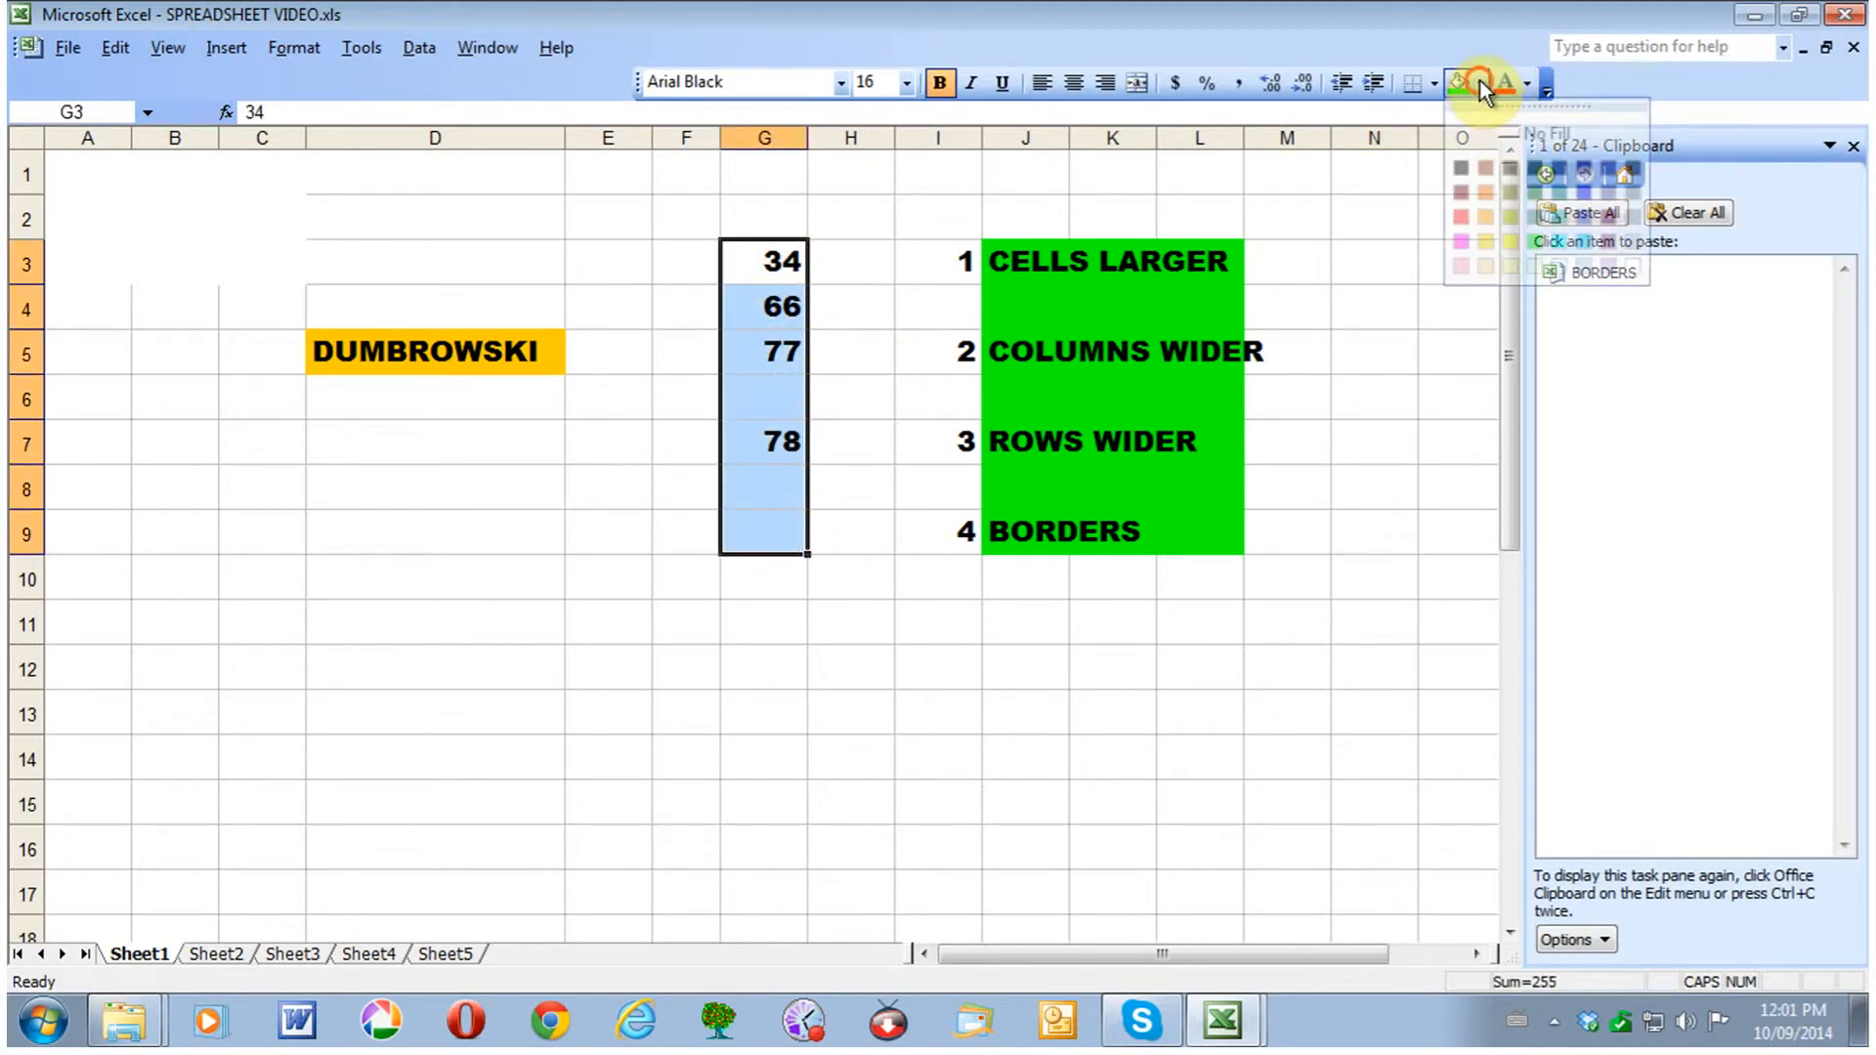
left_click(1485, 189)
left_click(1362, 524)
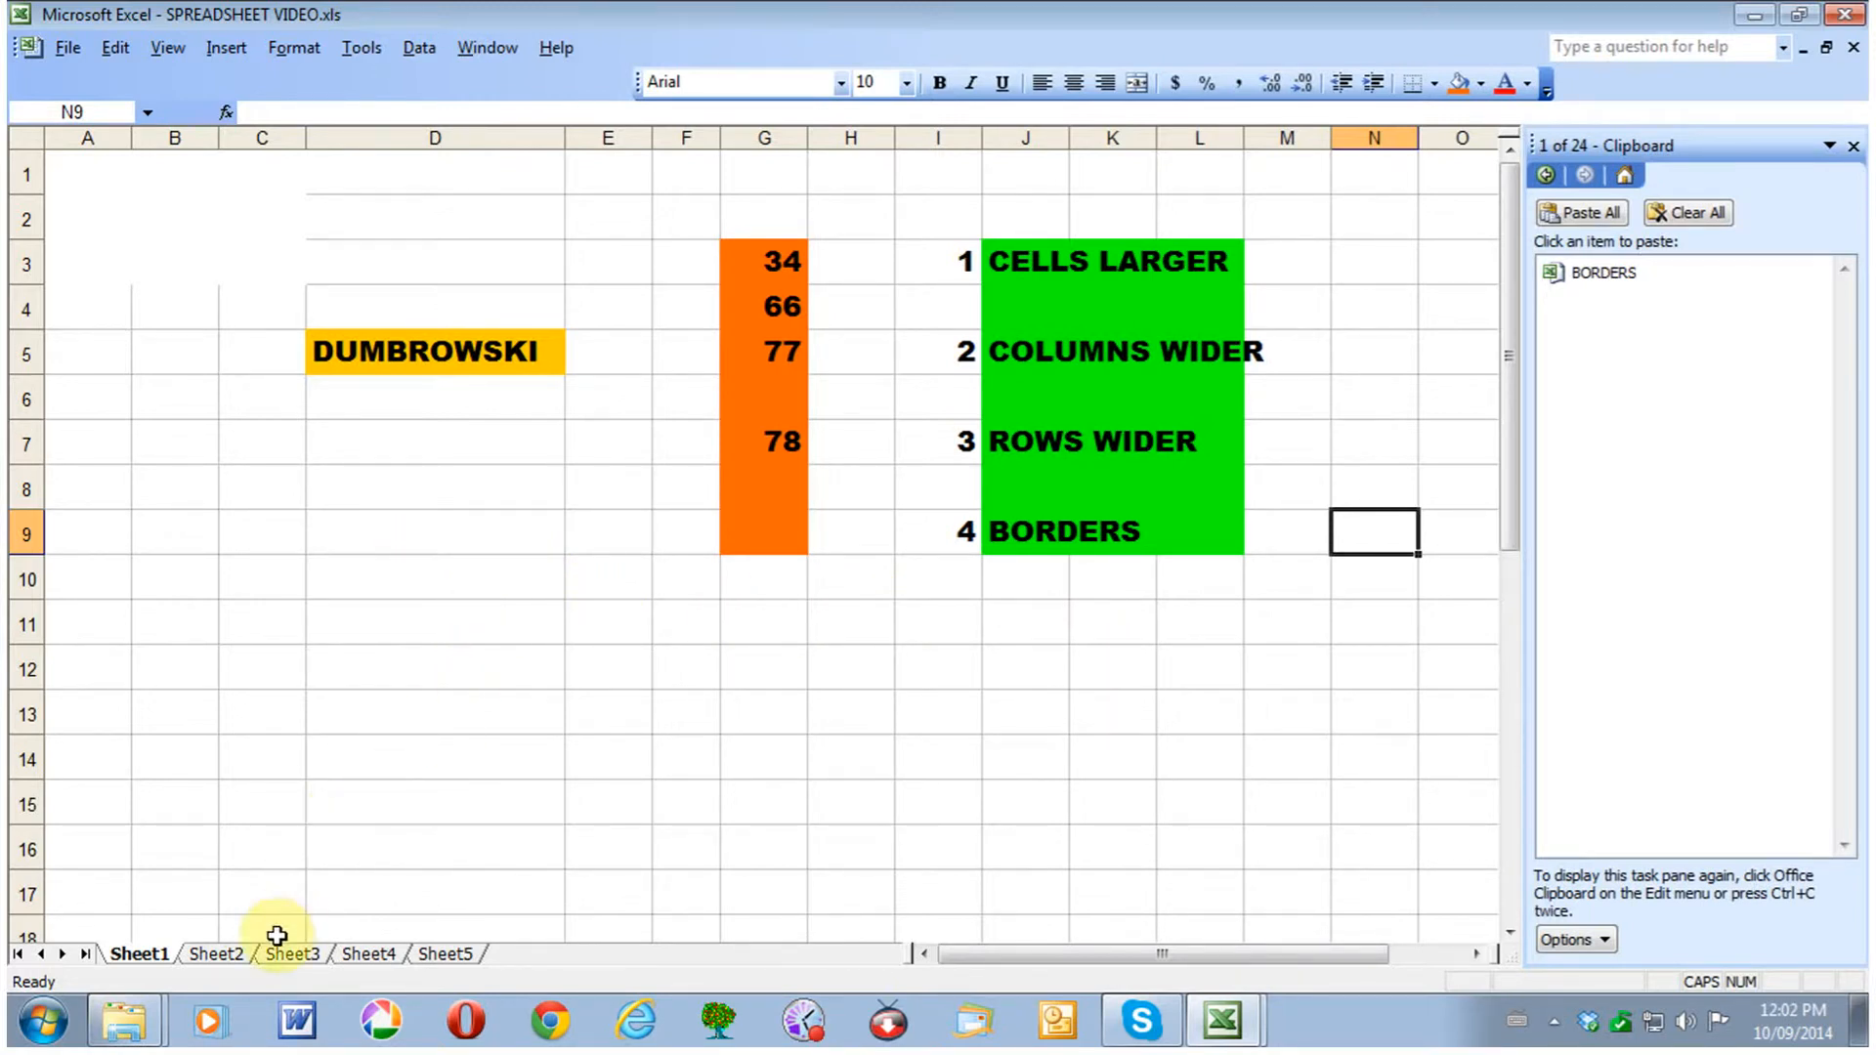
left_click(225, 956)
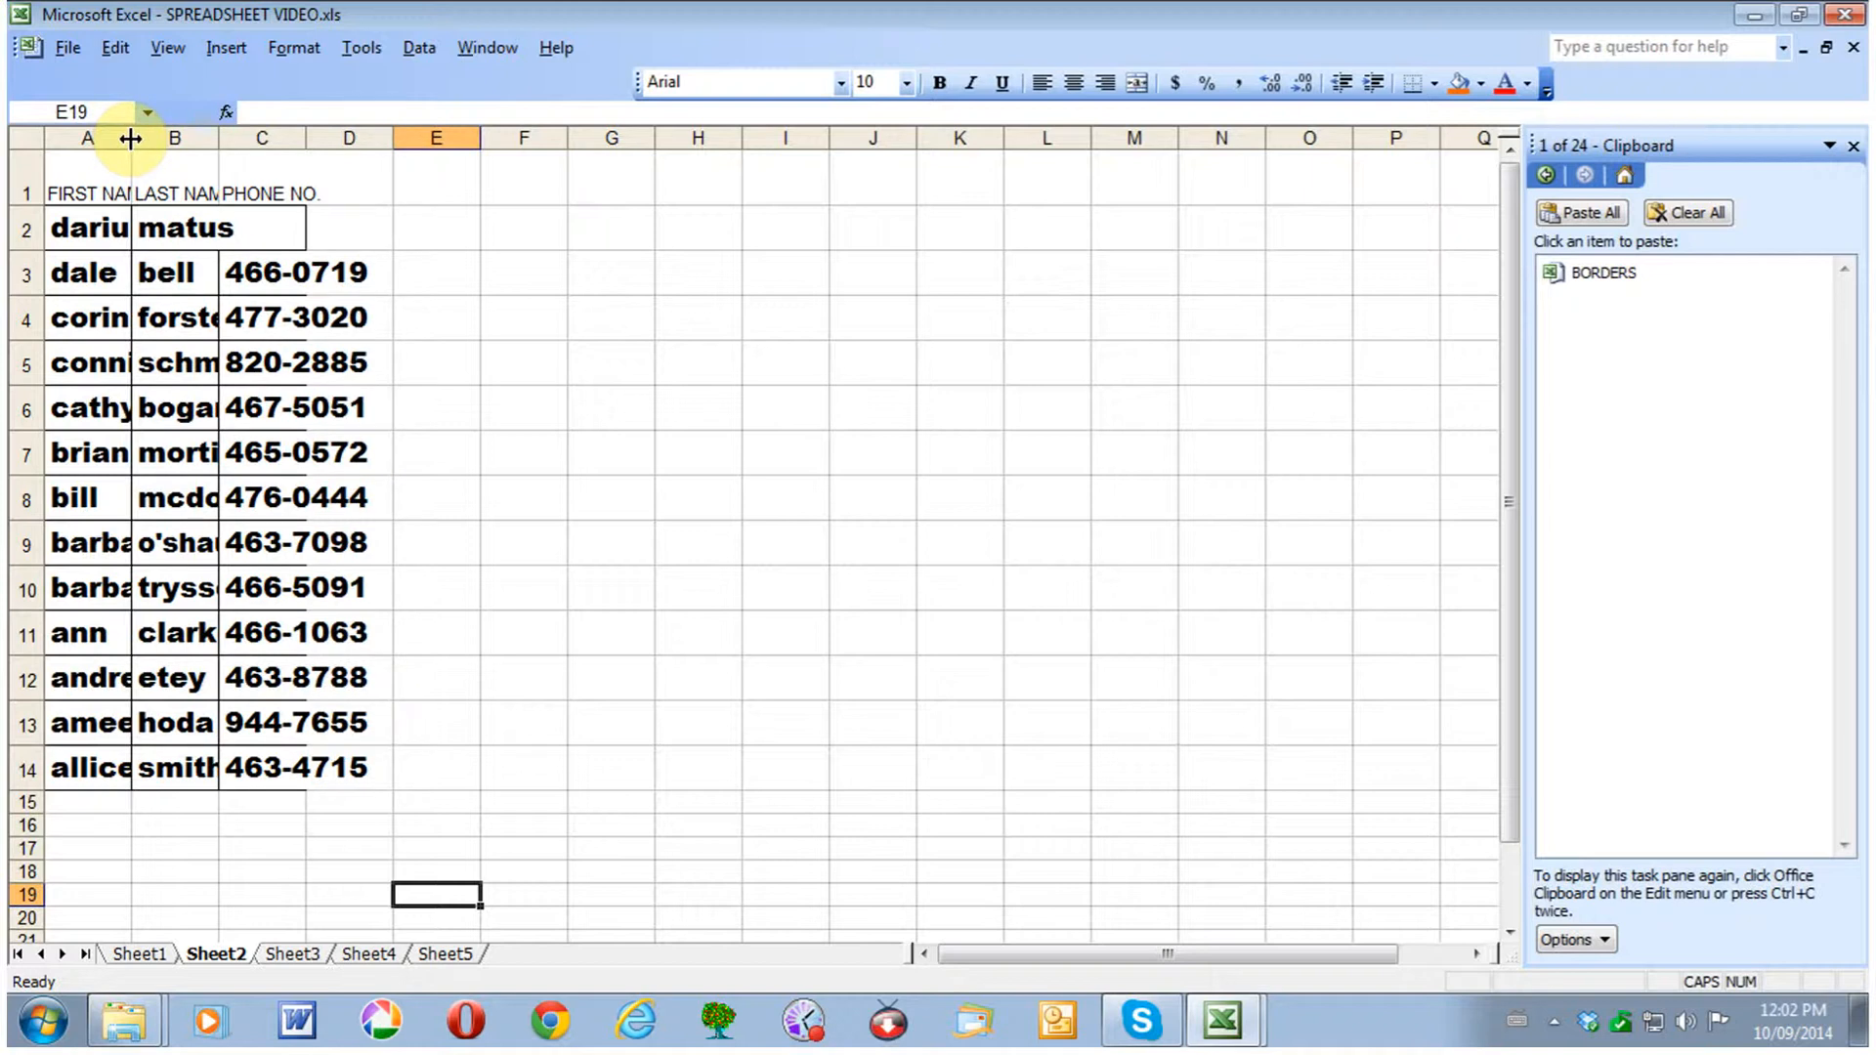
- Widen columns A, B and C on Sheet2 so names and phone numbers fit
left_click_drag(130, 137, 226, 138)
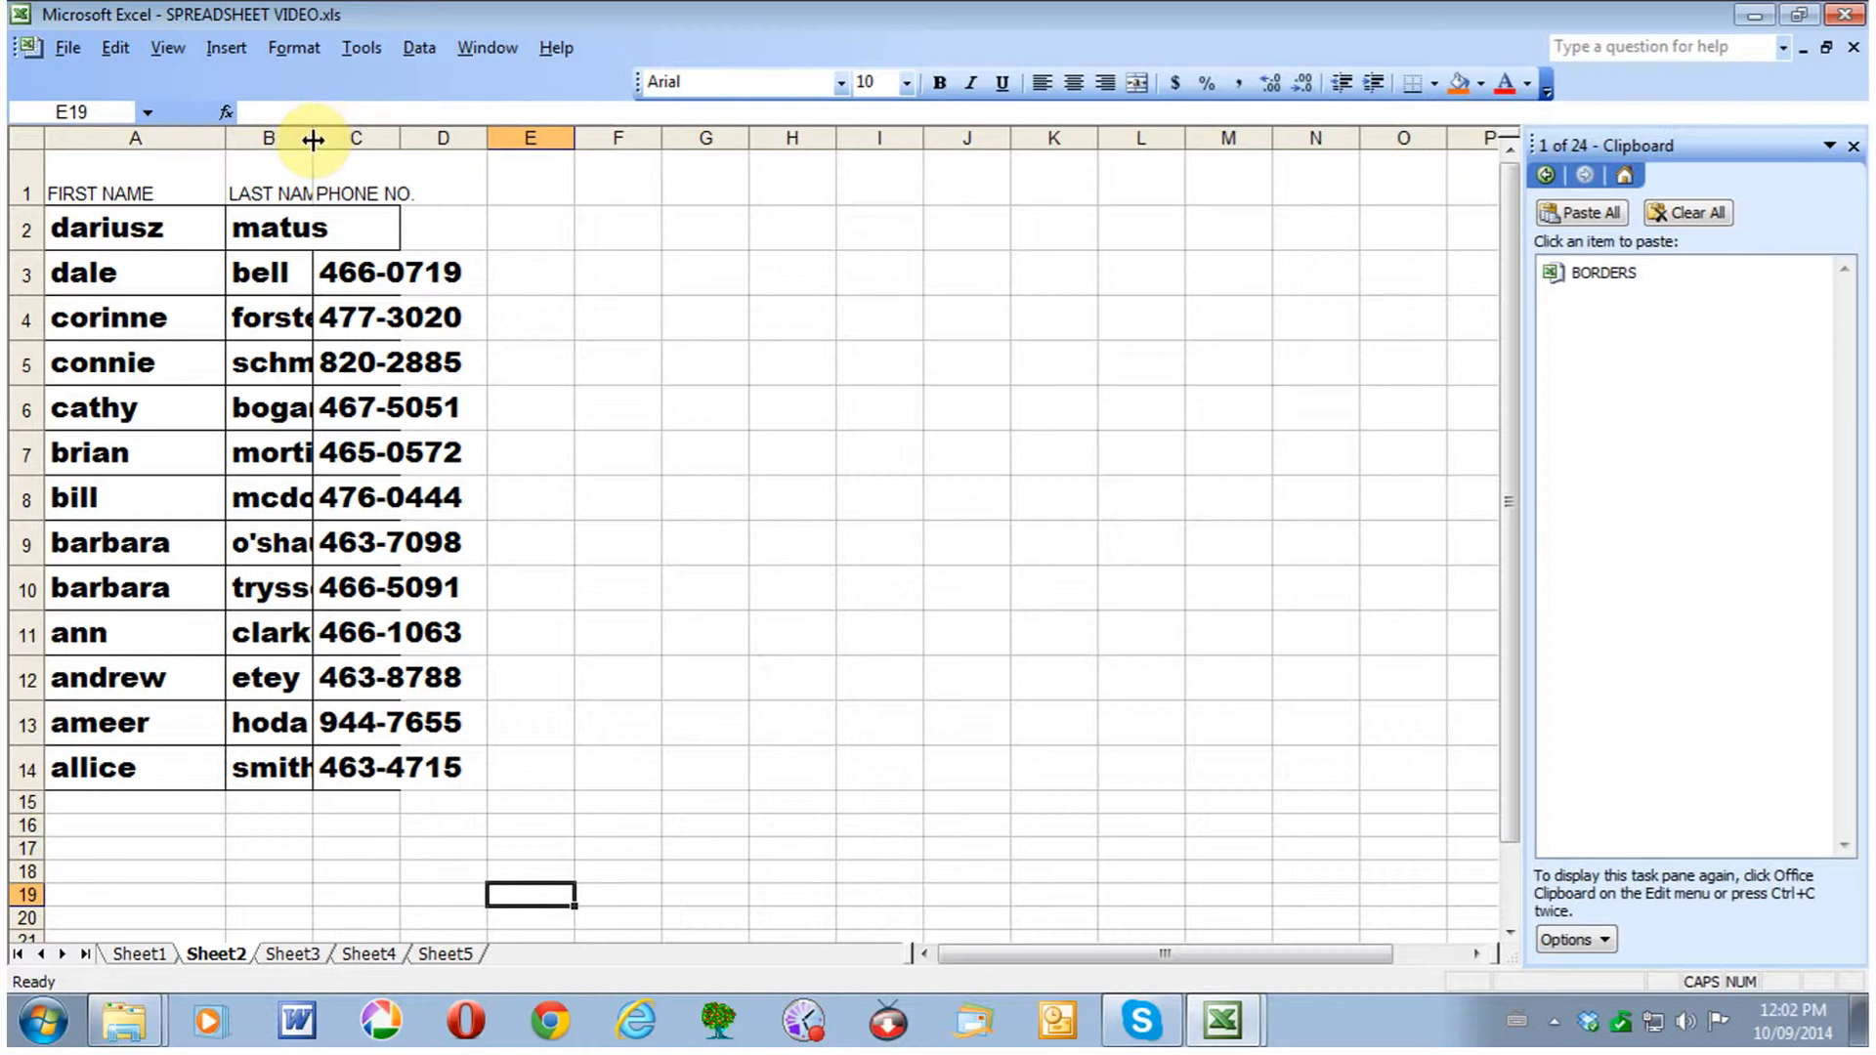
left_click_drag(312, 139, 399, 140)
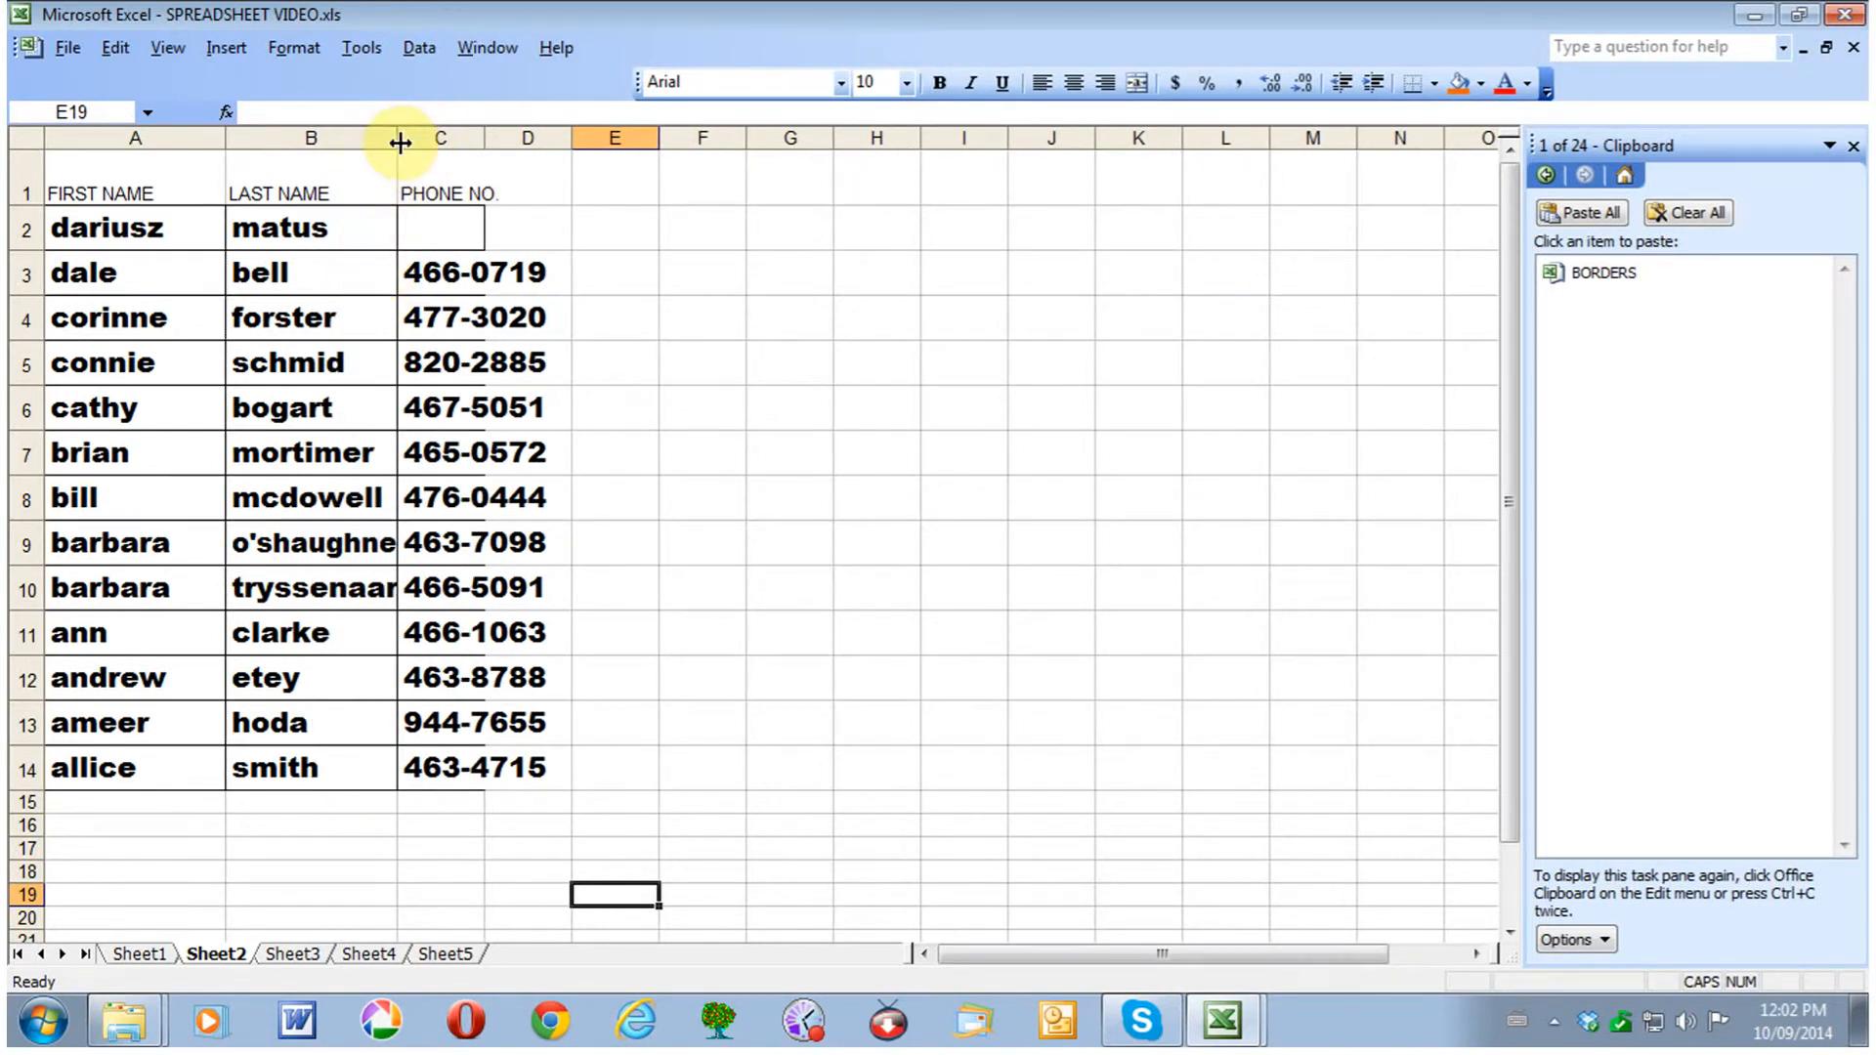
left_click_drag(397, 140, 668, 148)
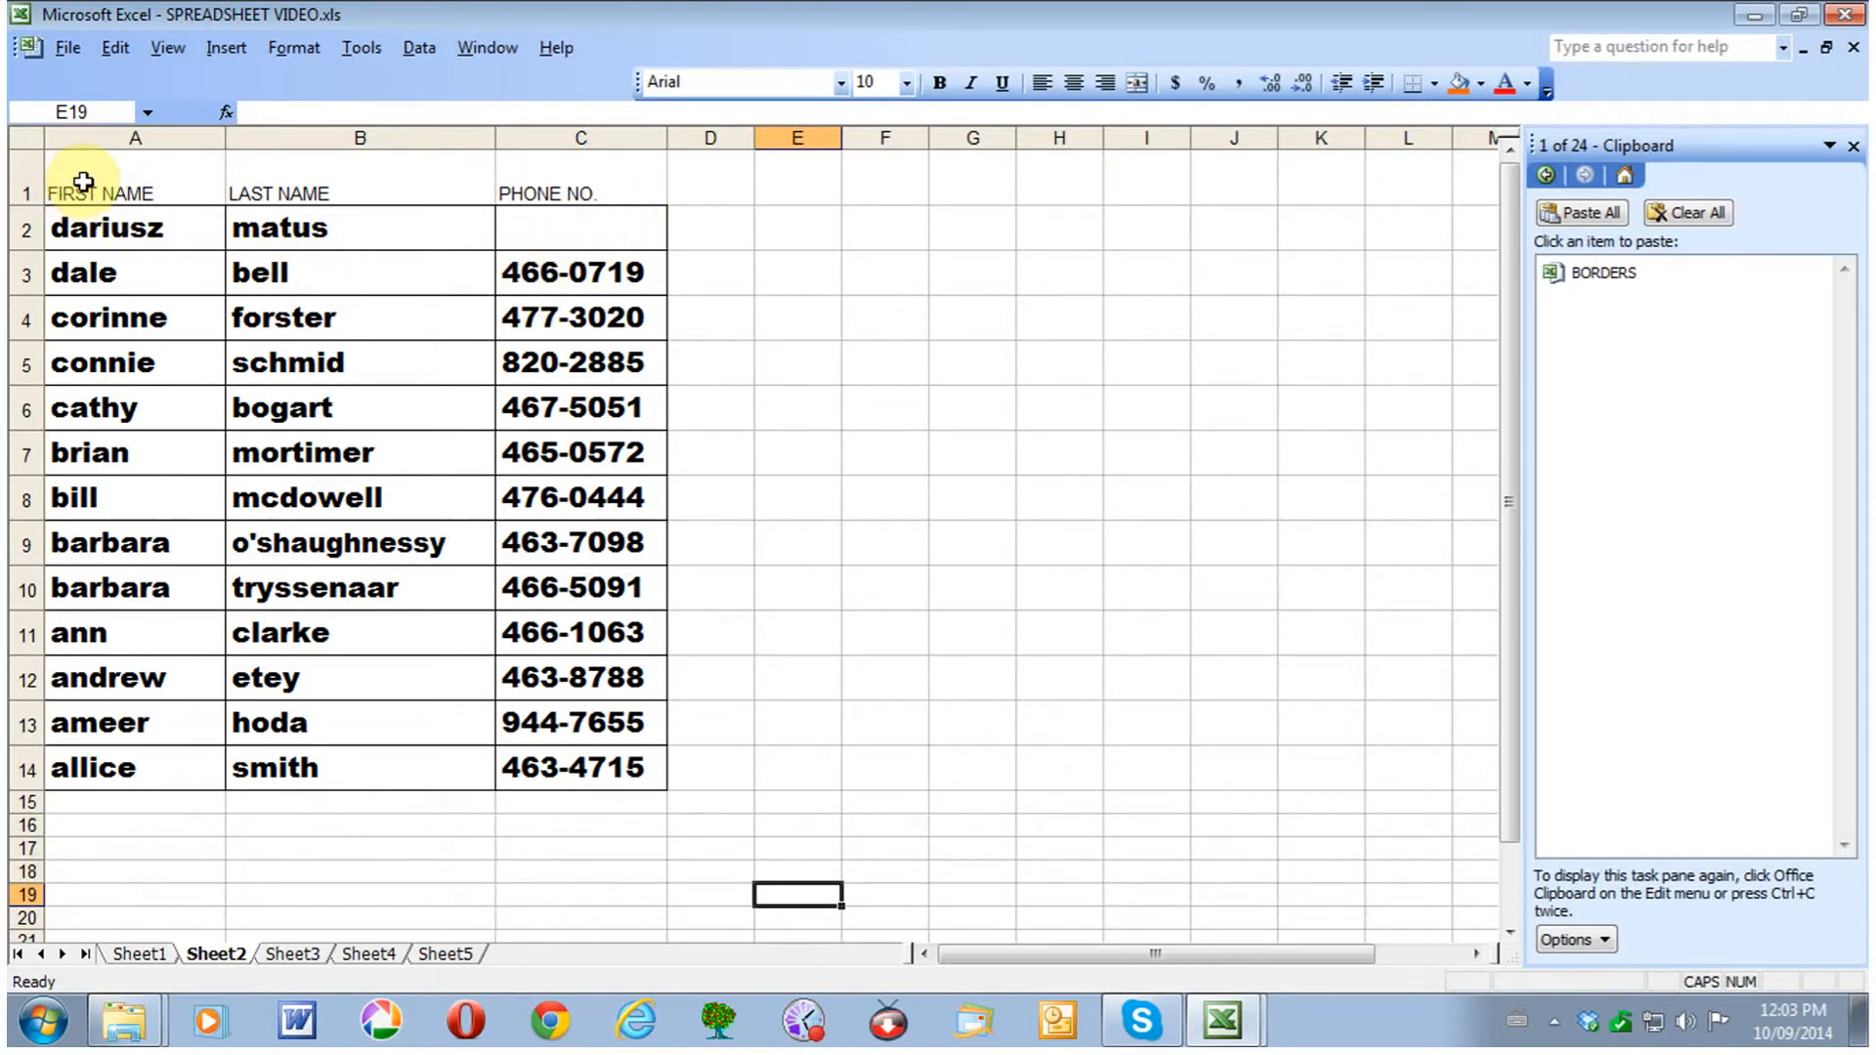
- Format the header cells A1:C1 as bold 16-point Arial Black
left_click_drag(83, 183, 547, 187)
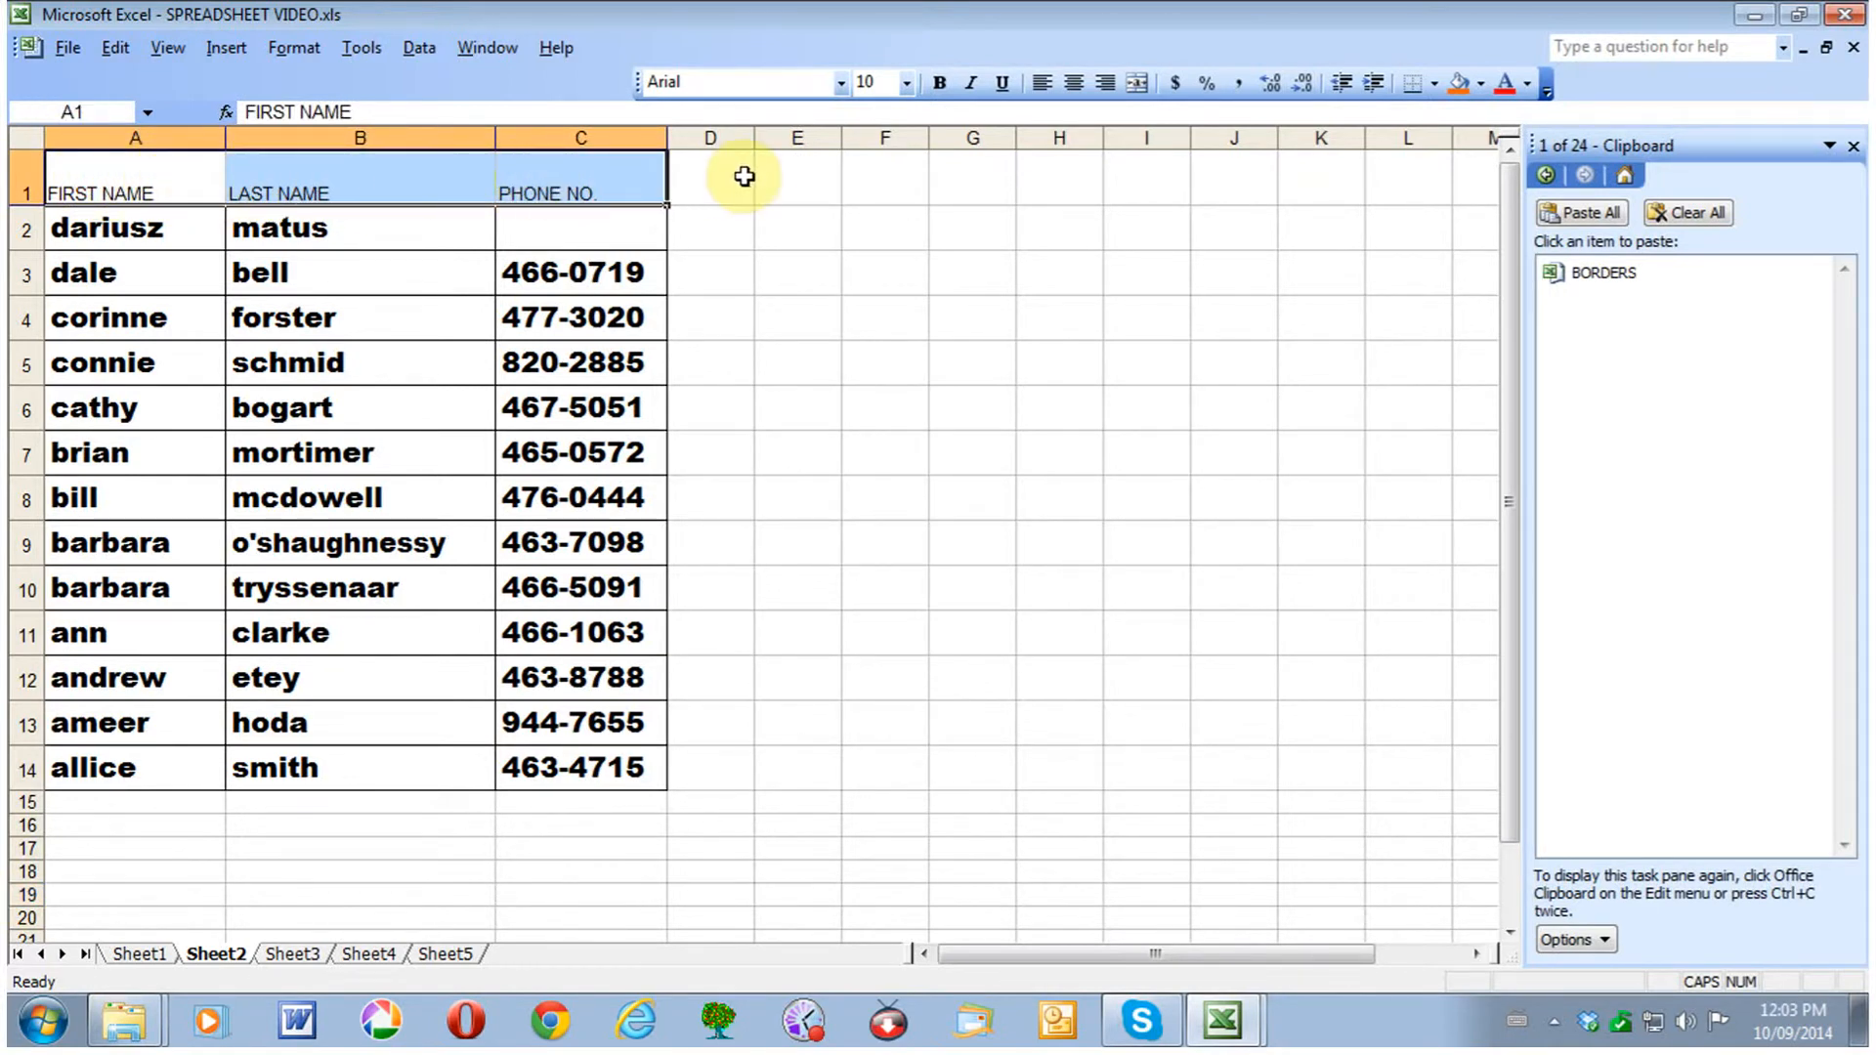
left_click(941, 84)
left_click(906, 88)
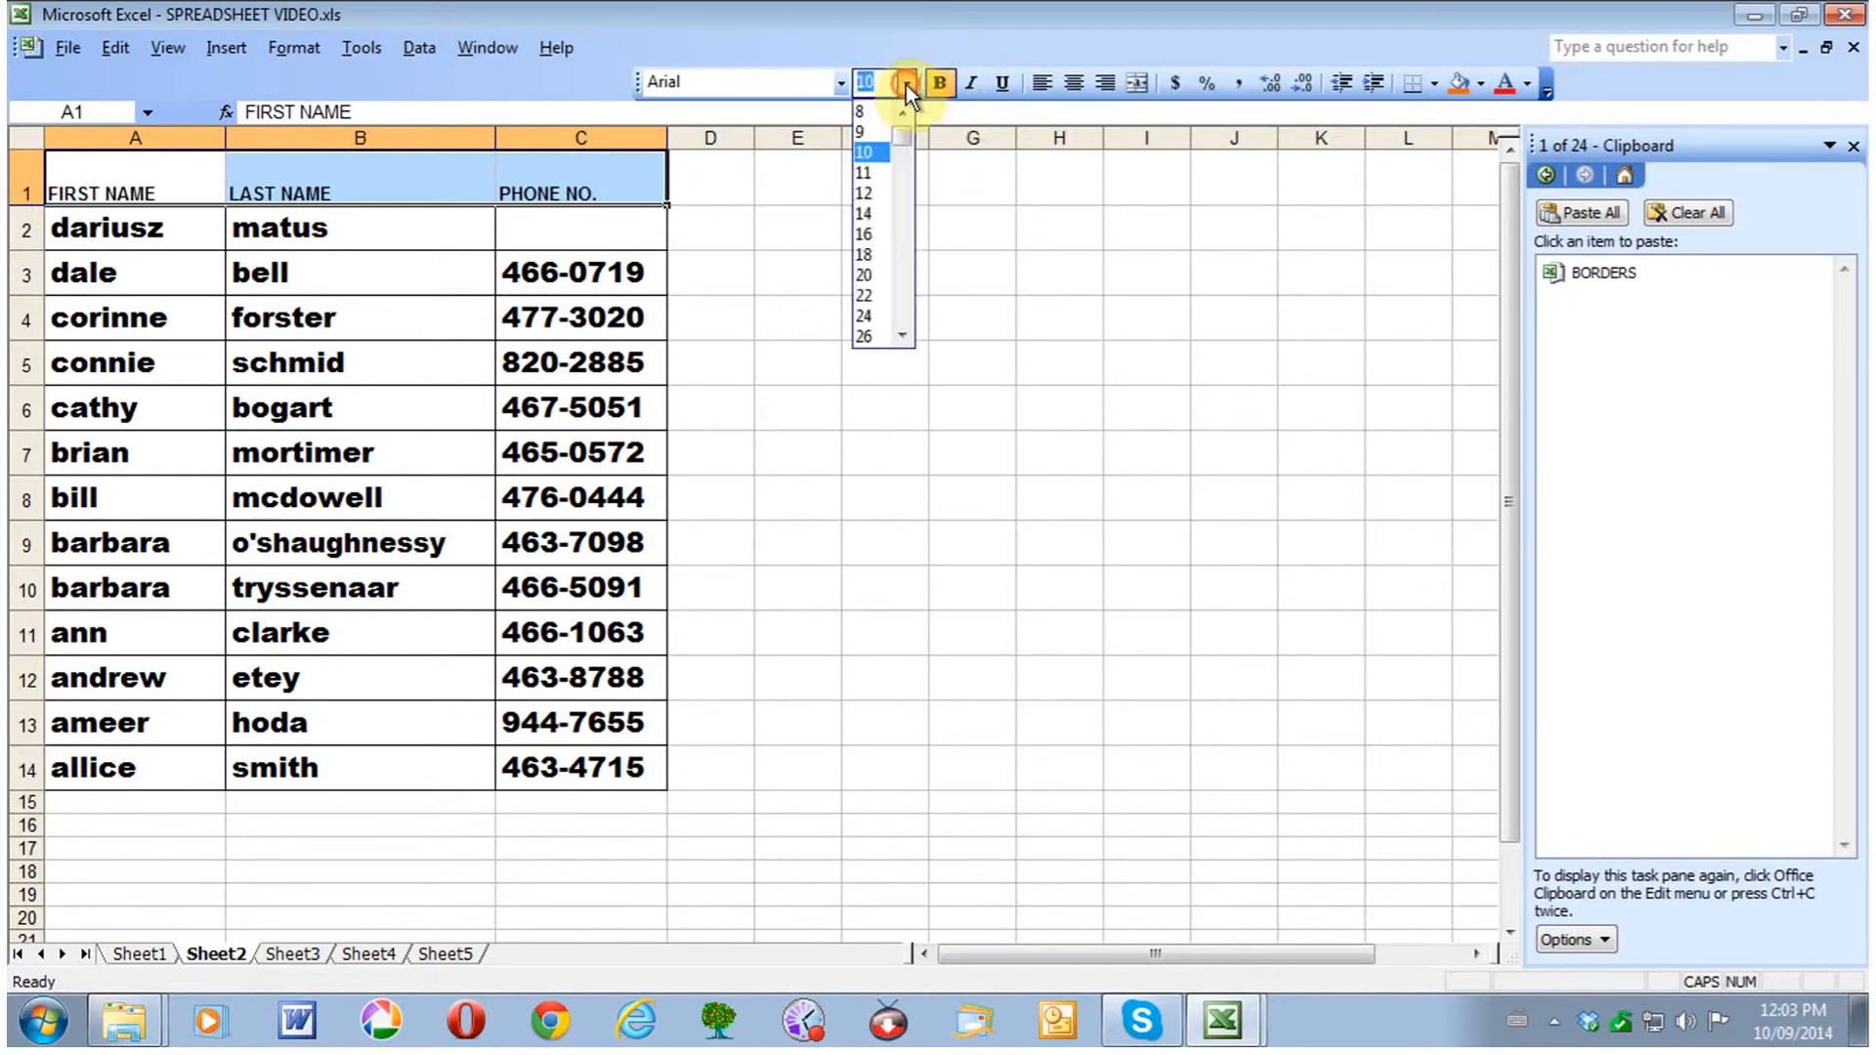
left_click(865, 234)
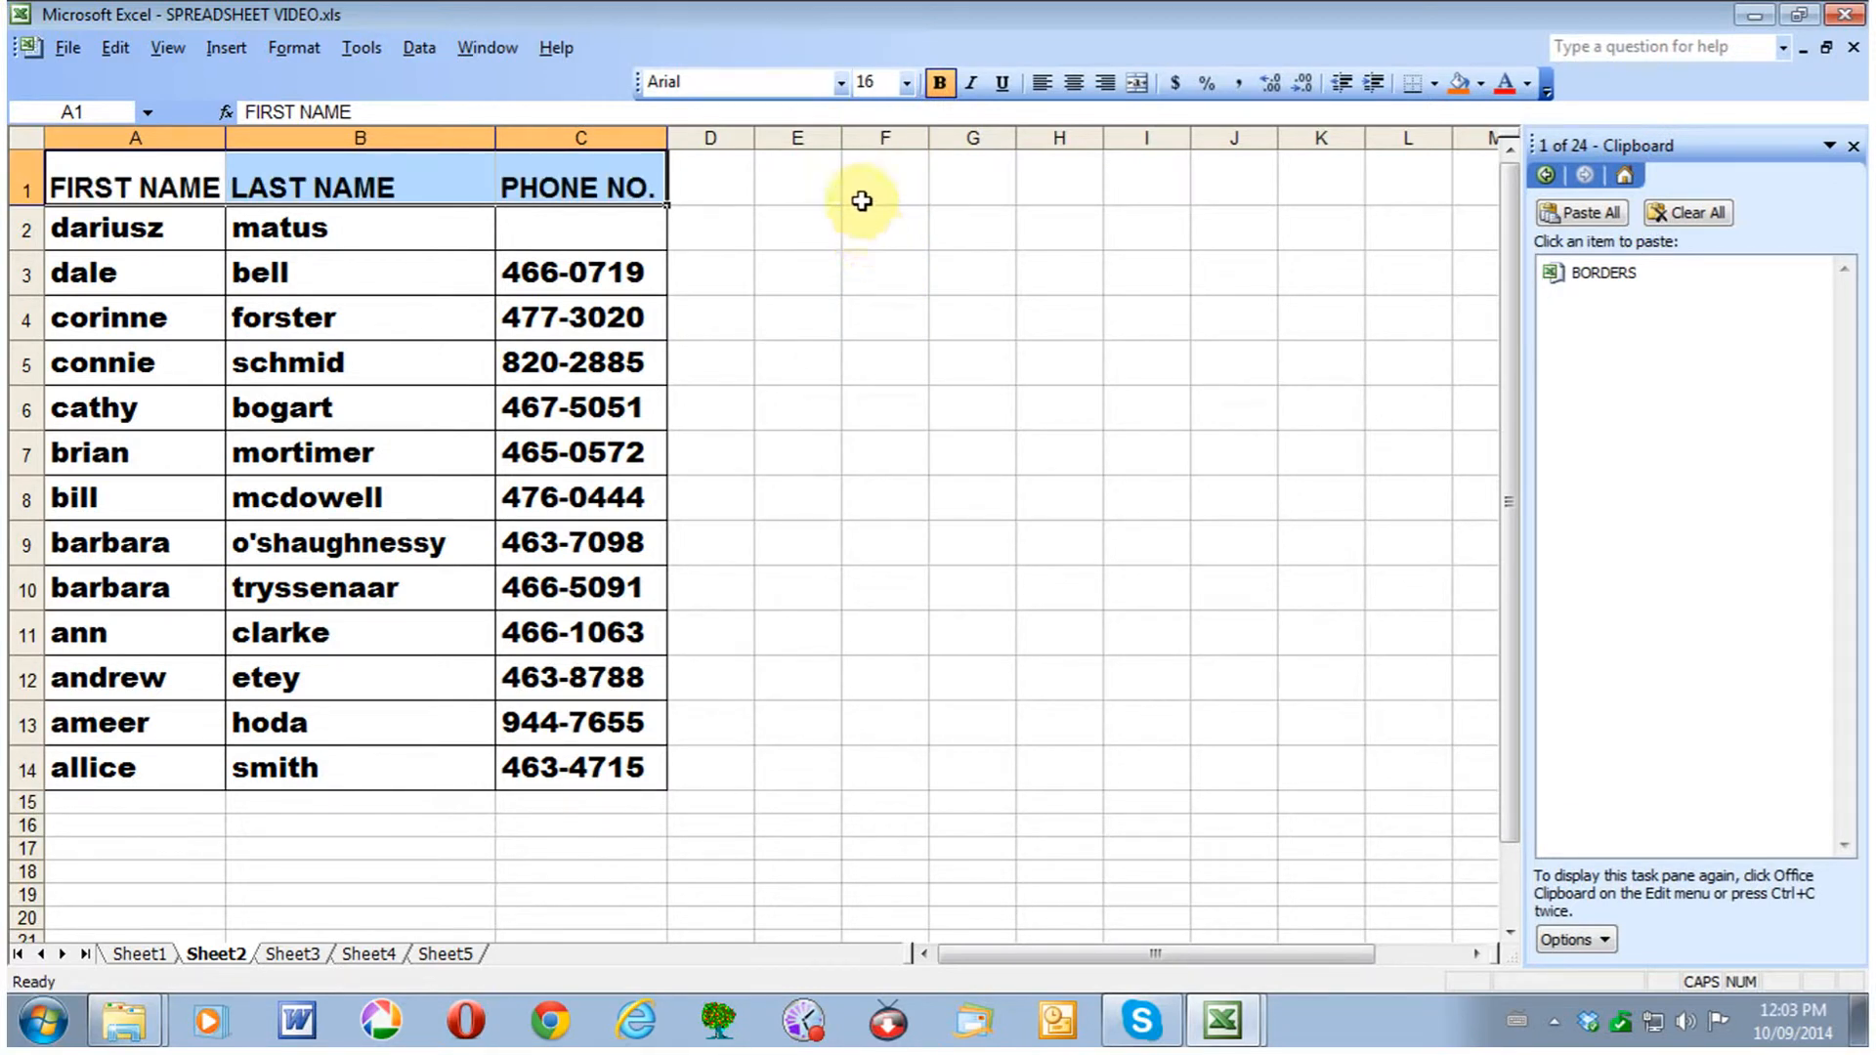
left_click(840, 84)
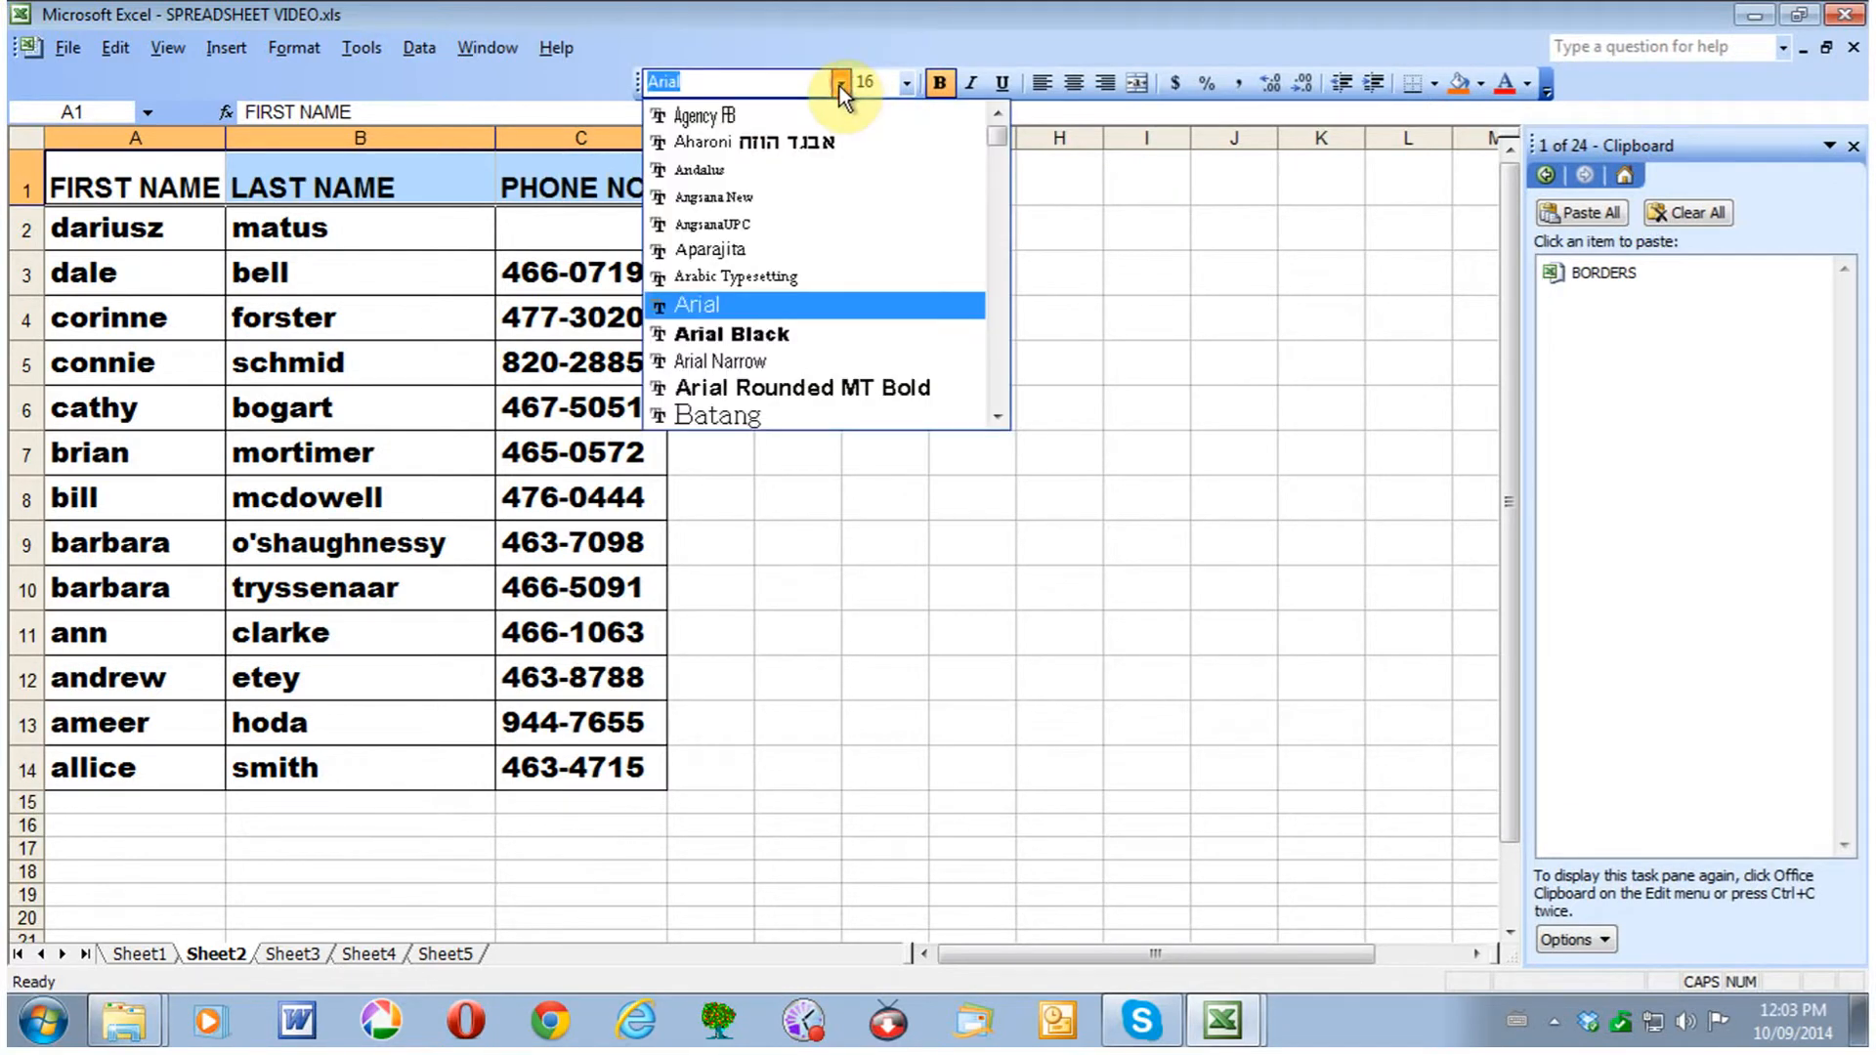
left_click(745, 333)
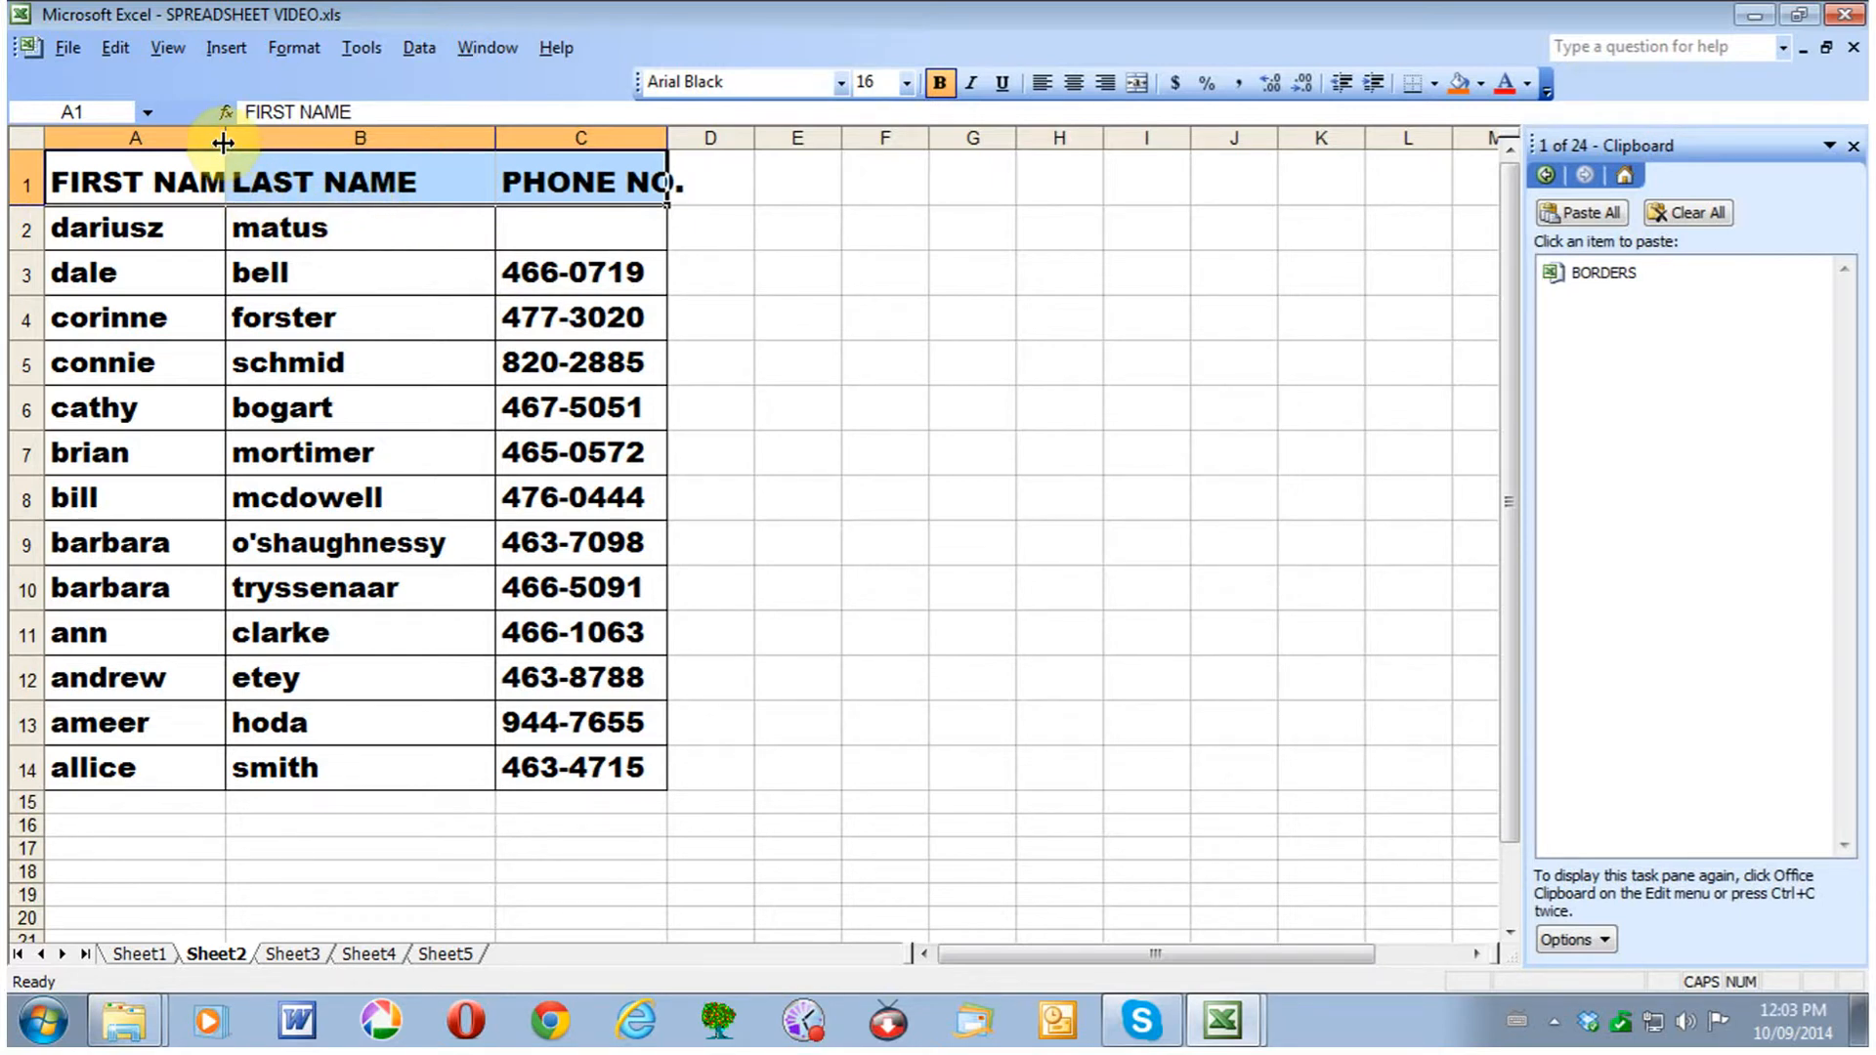
- Widen columns A and C so the FIRST NAME and PHONE NO. headings fit
left_click_drag(222, 142, 275, 142)
left_click_drag(715, 140, 750, 145)
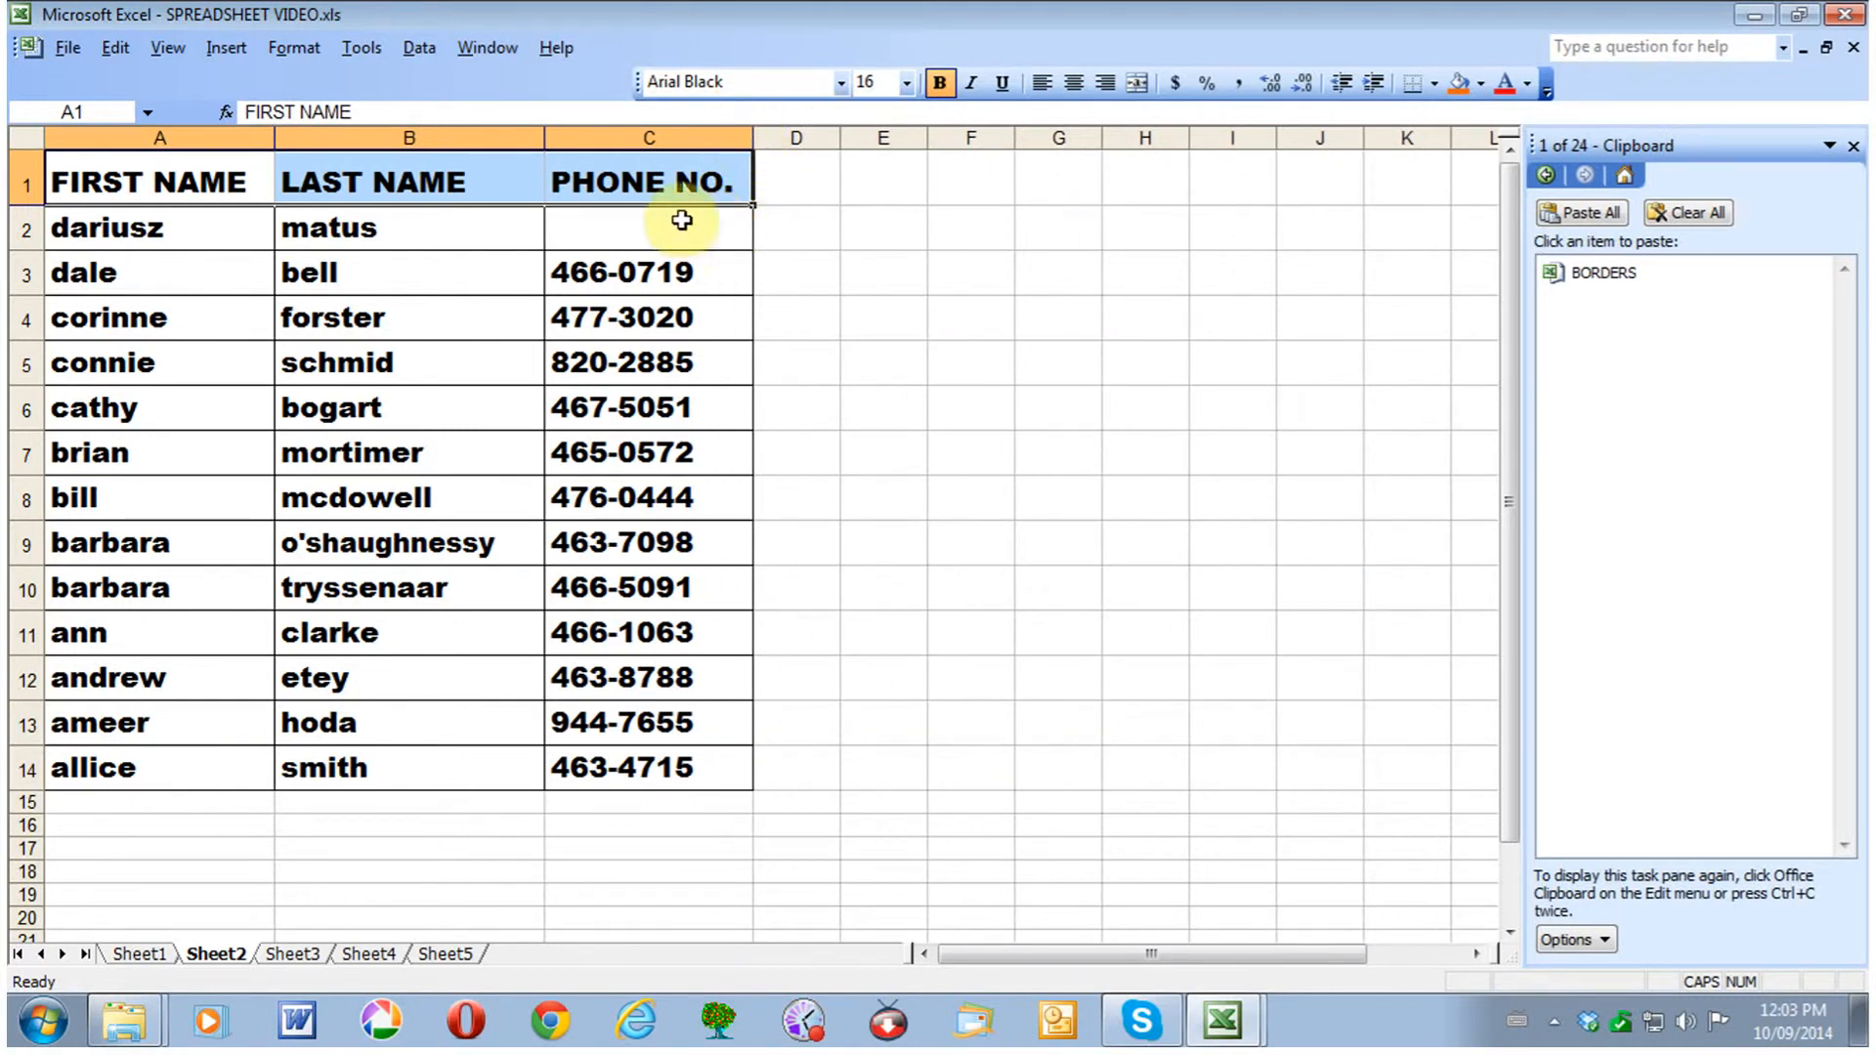
left_click(850, 734)
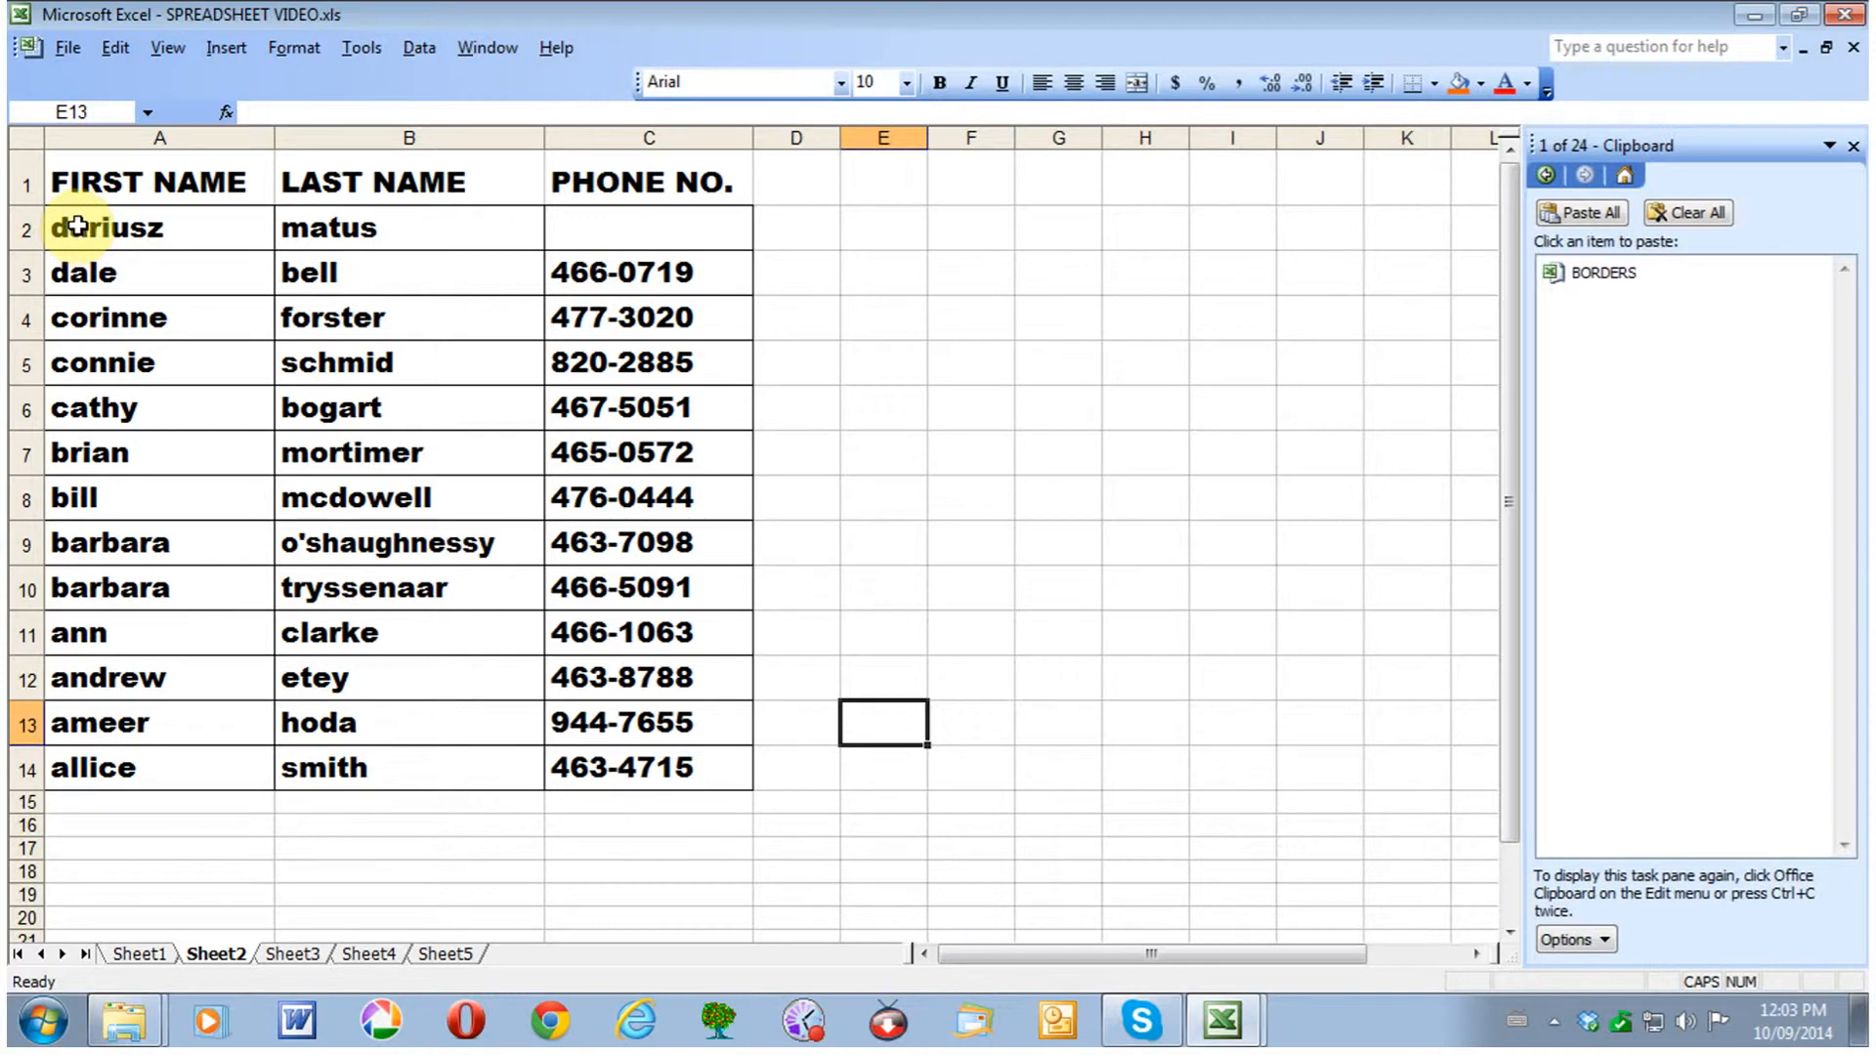
left_click(78, 229)
- Sort the phone list data rows ascending by FIRST NAME
left_click_drag(107, 243, 694, 767)
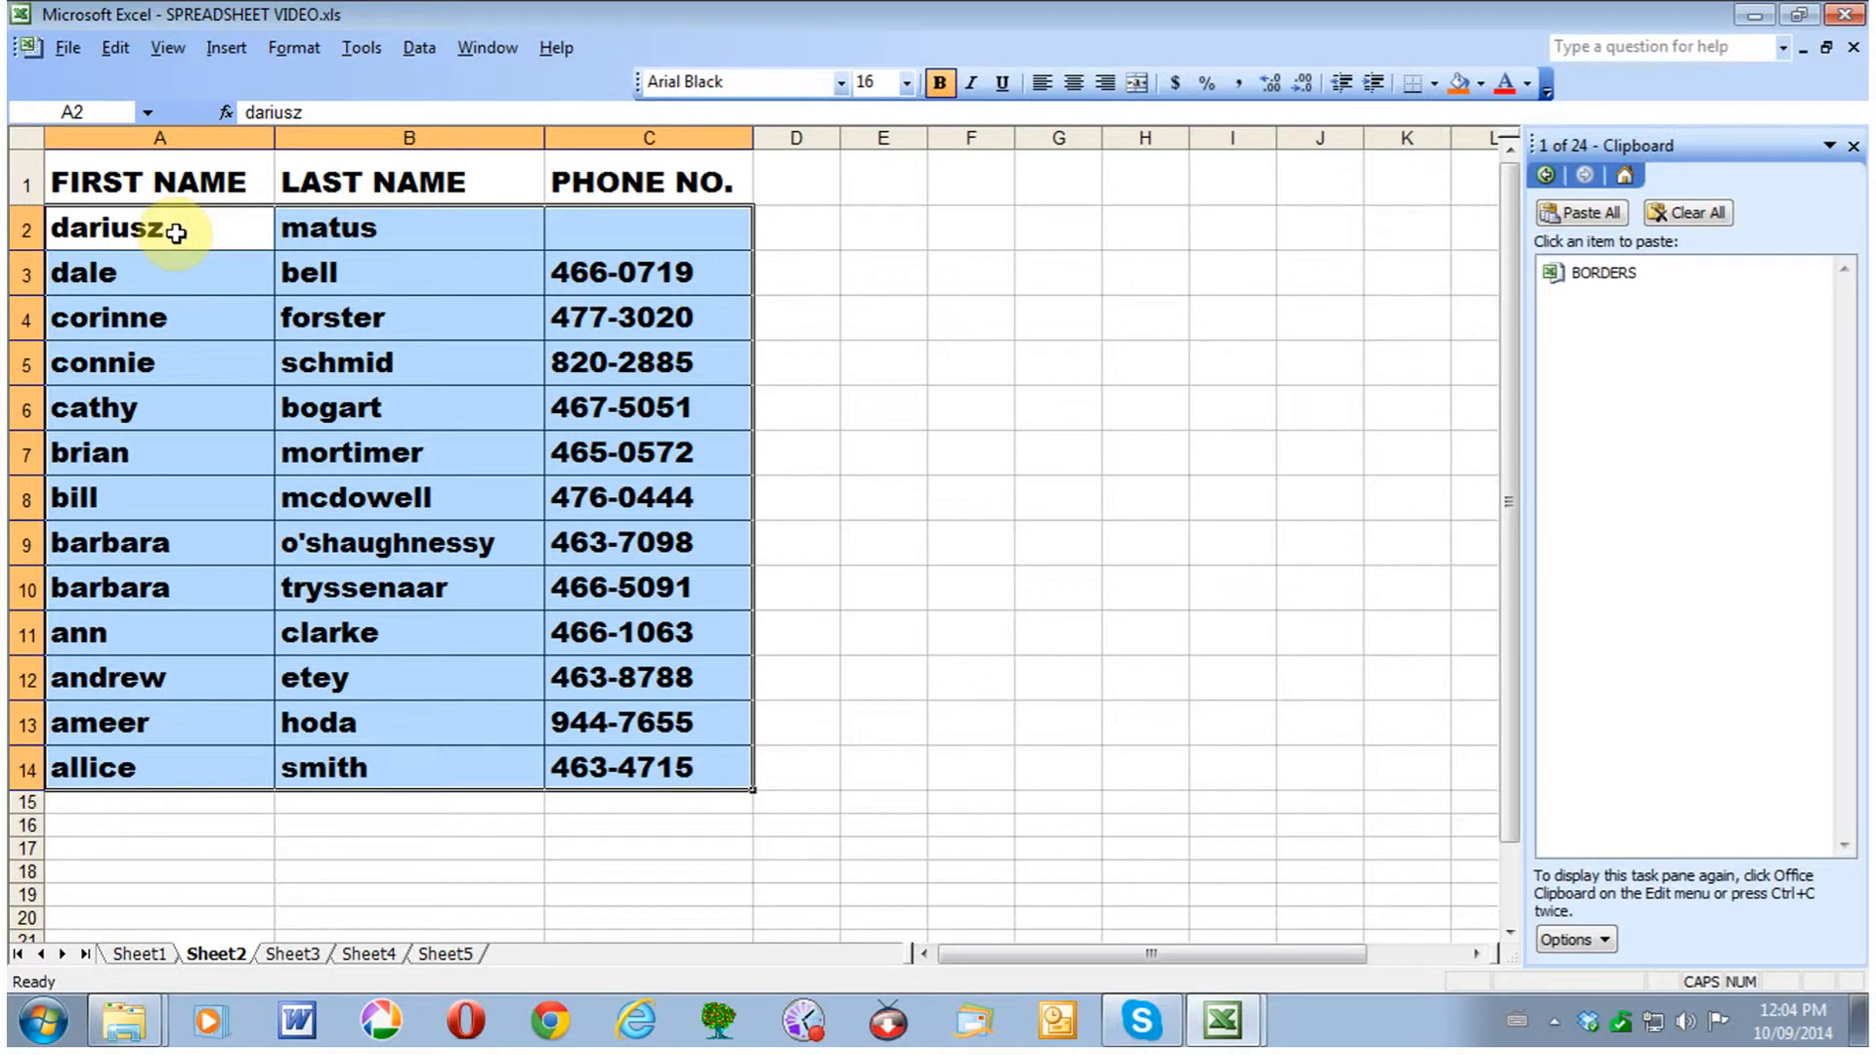
left_click(422, 45)
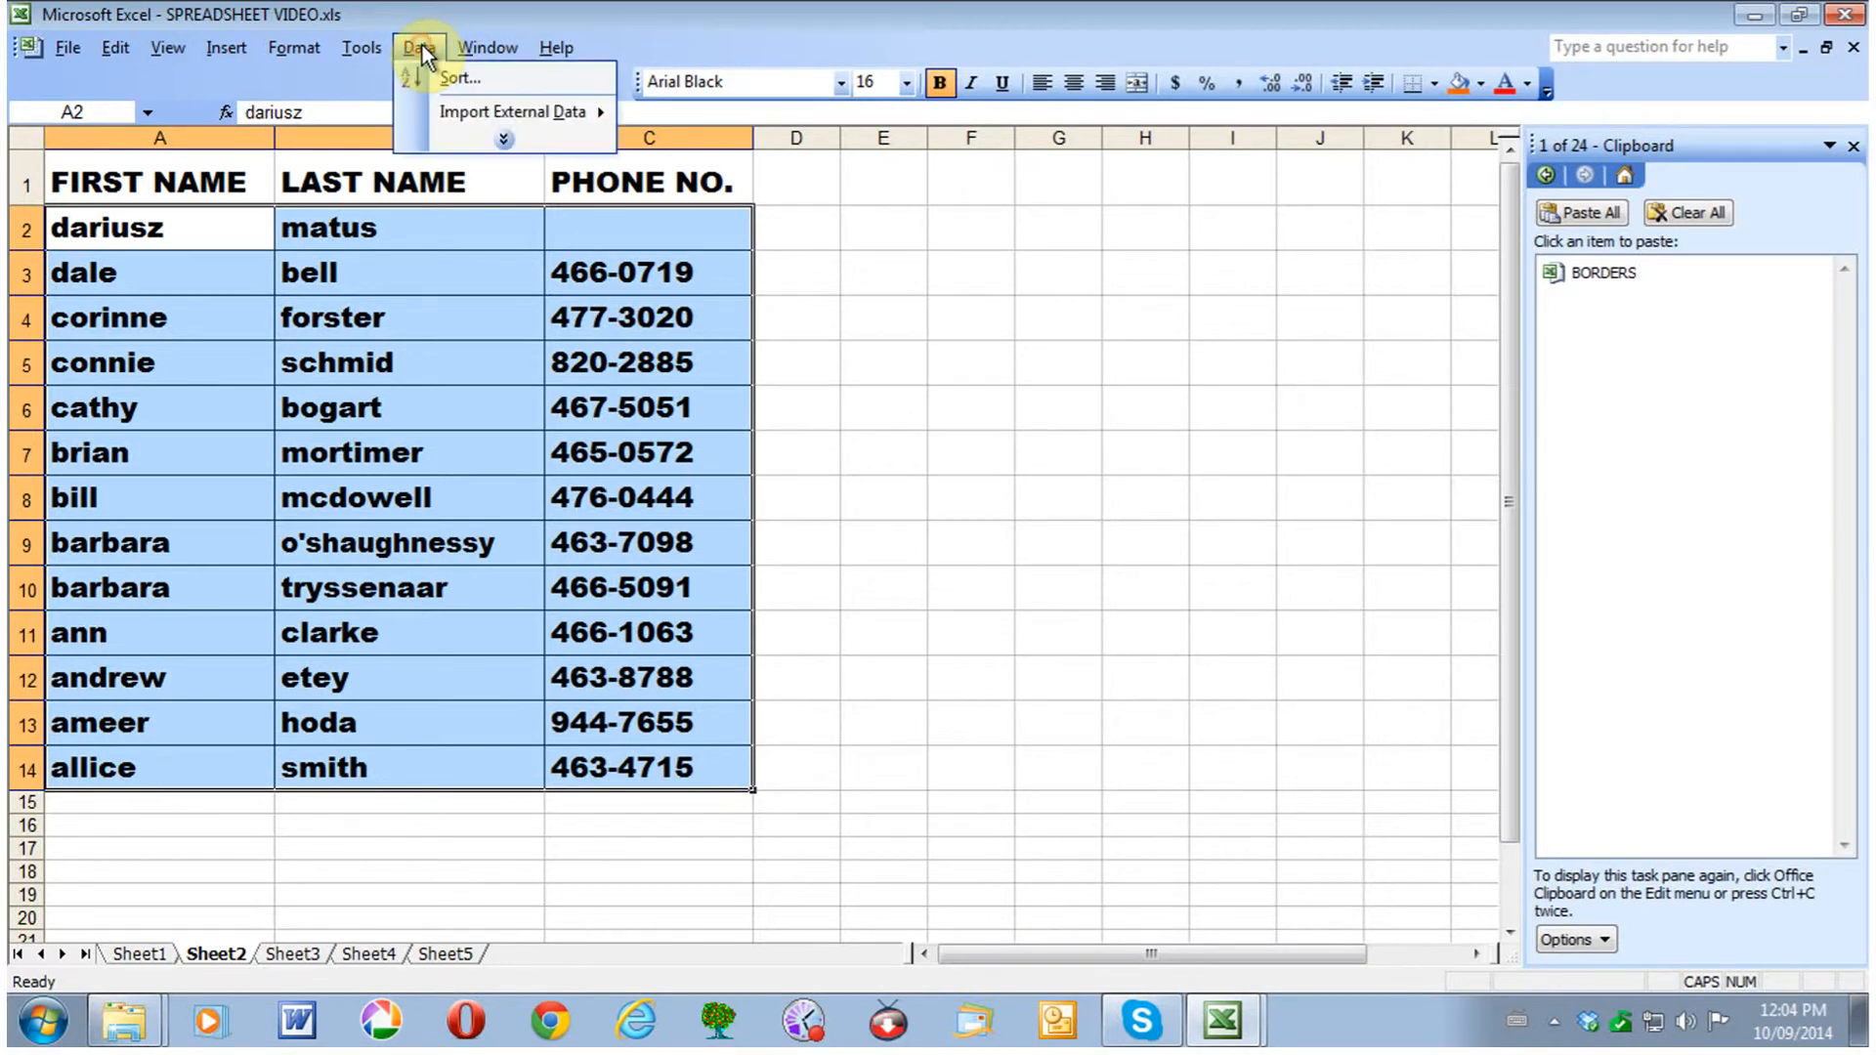
left_click(459, 80)
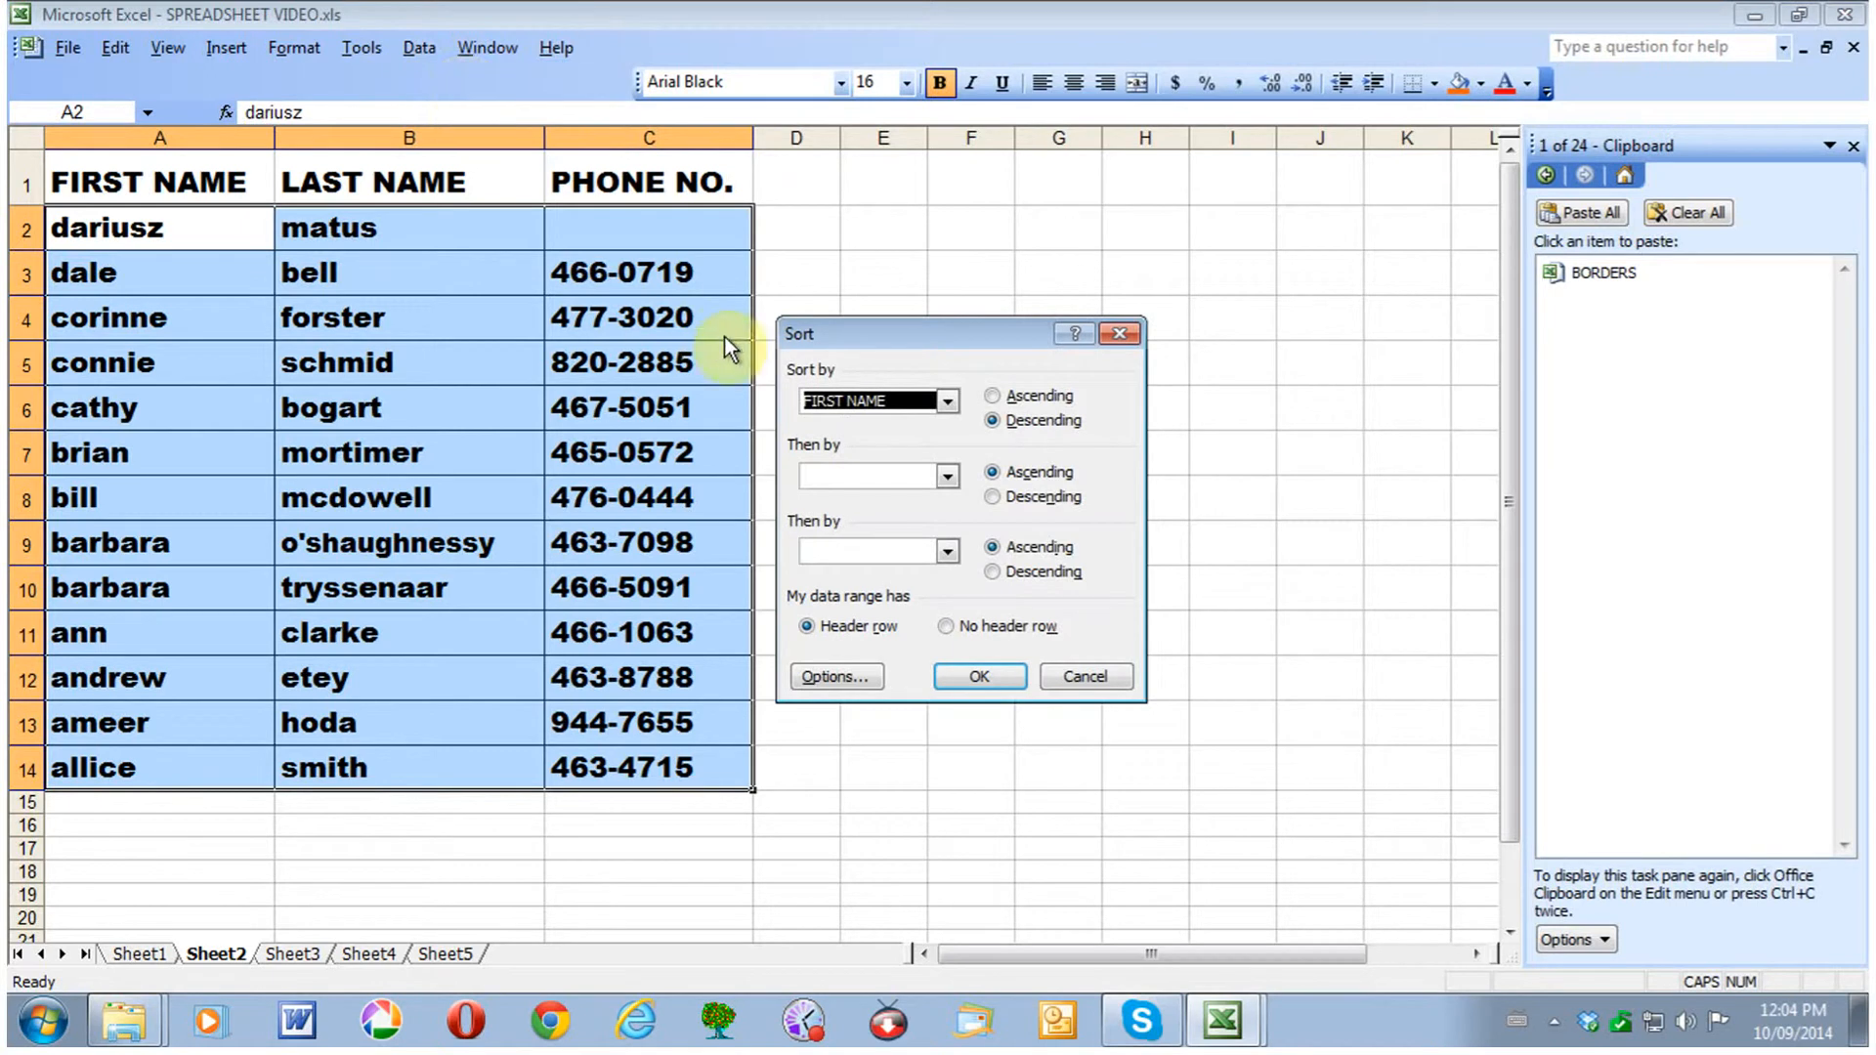
left_click(946, 402)
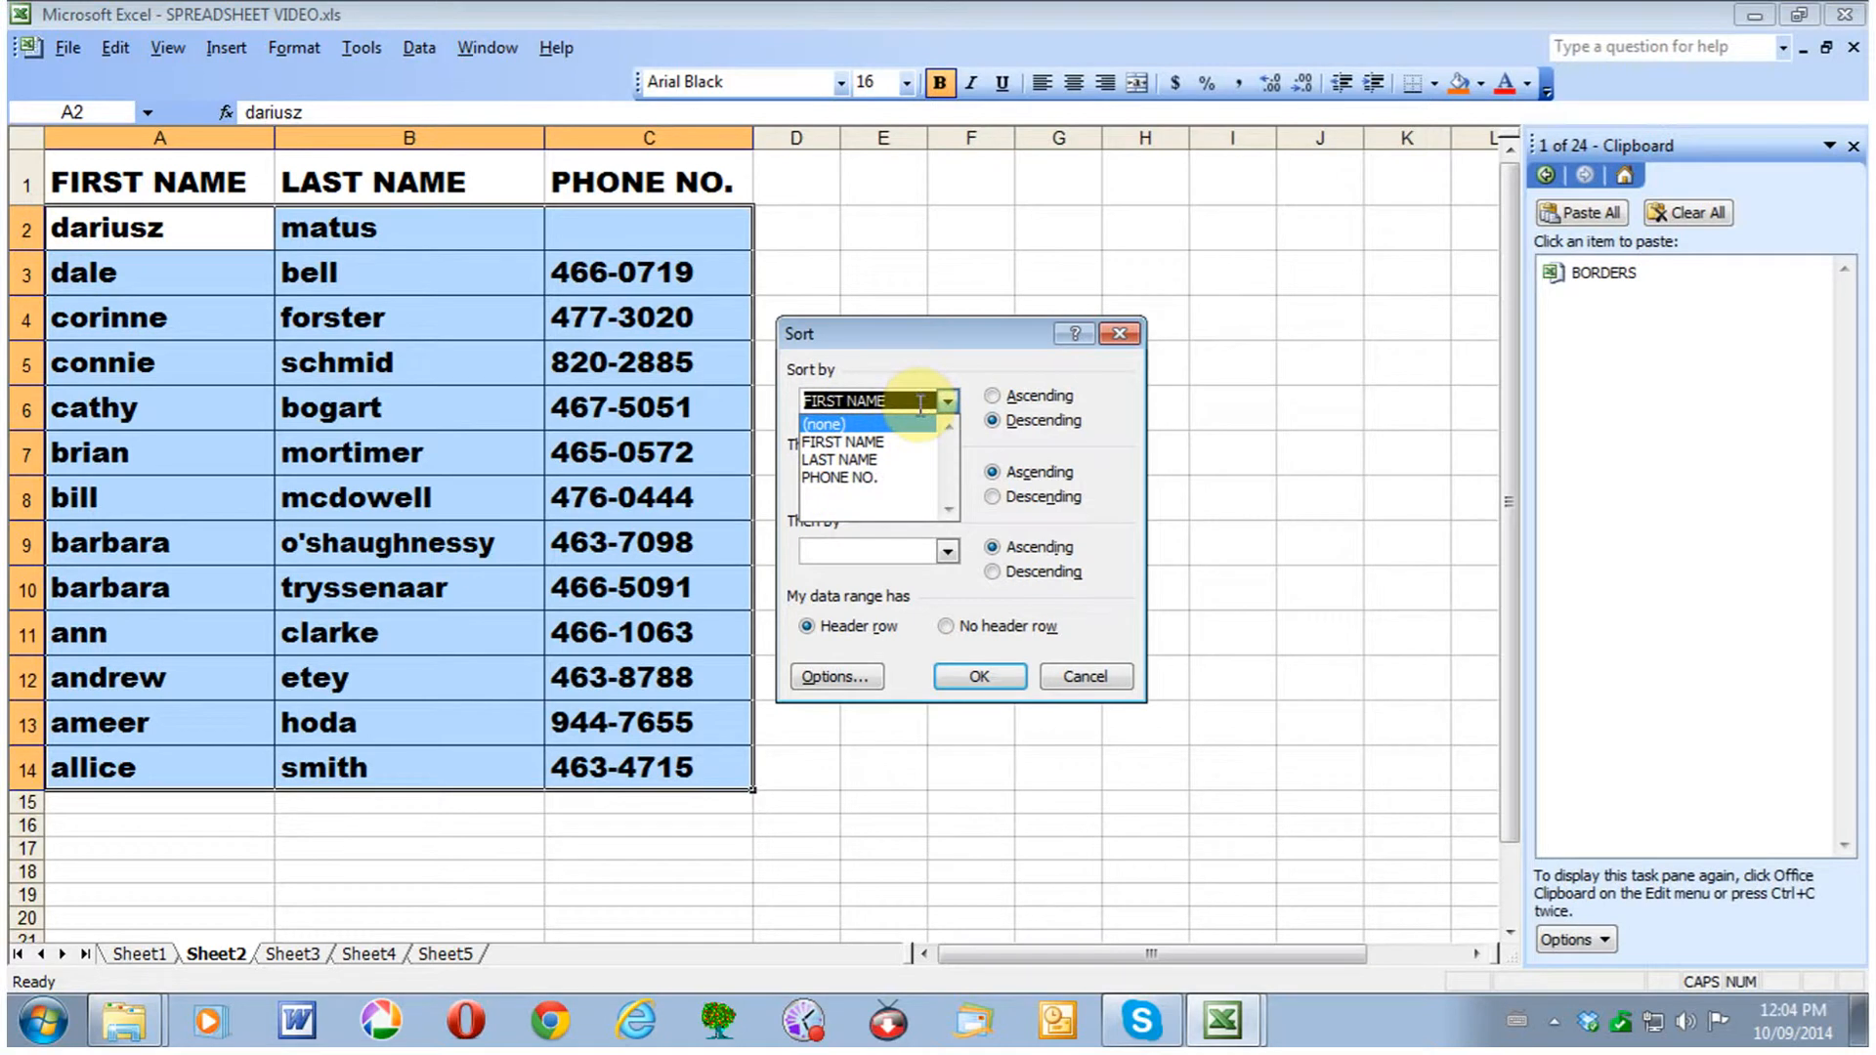
left_click(992, 396)
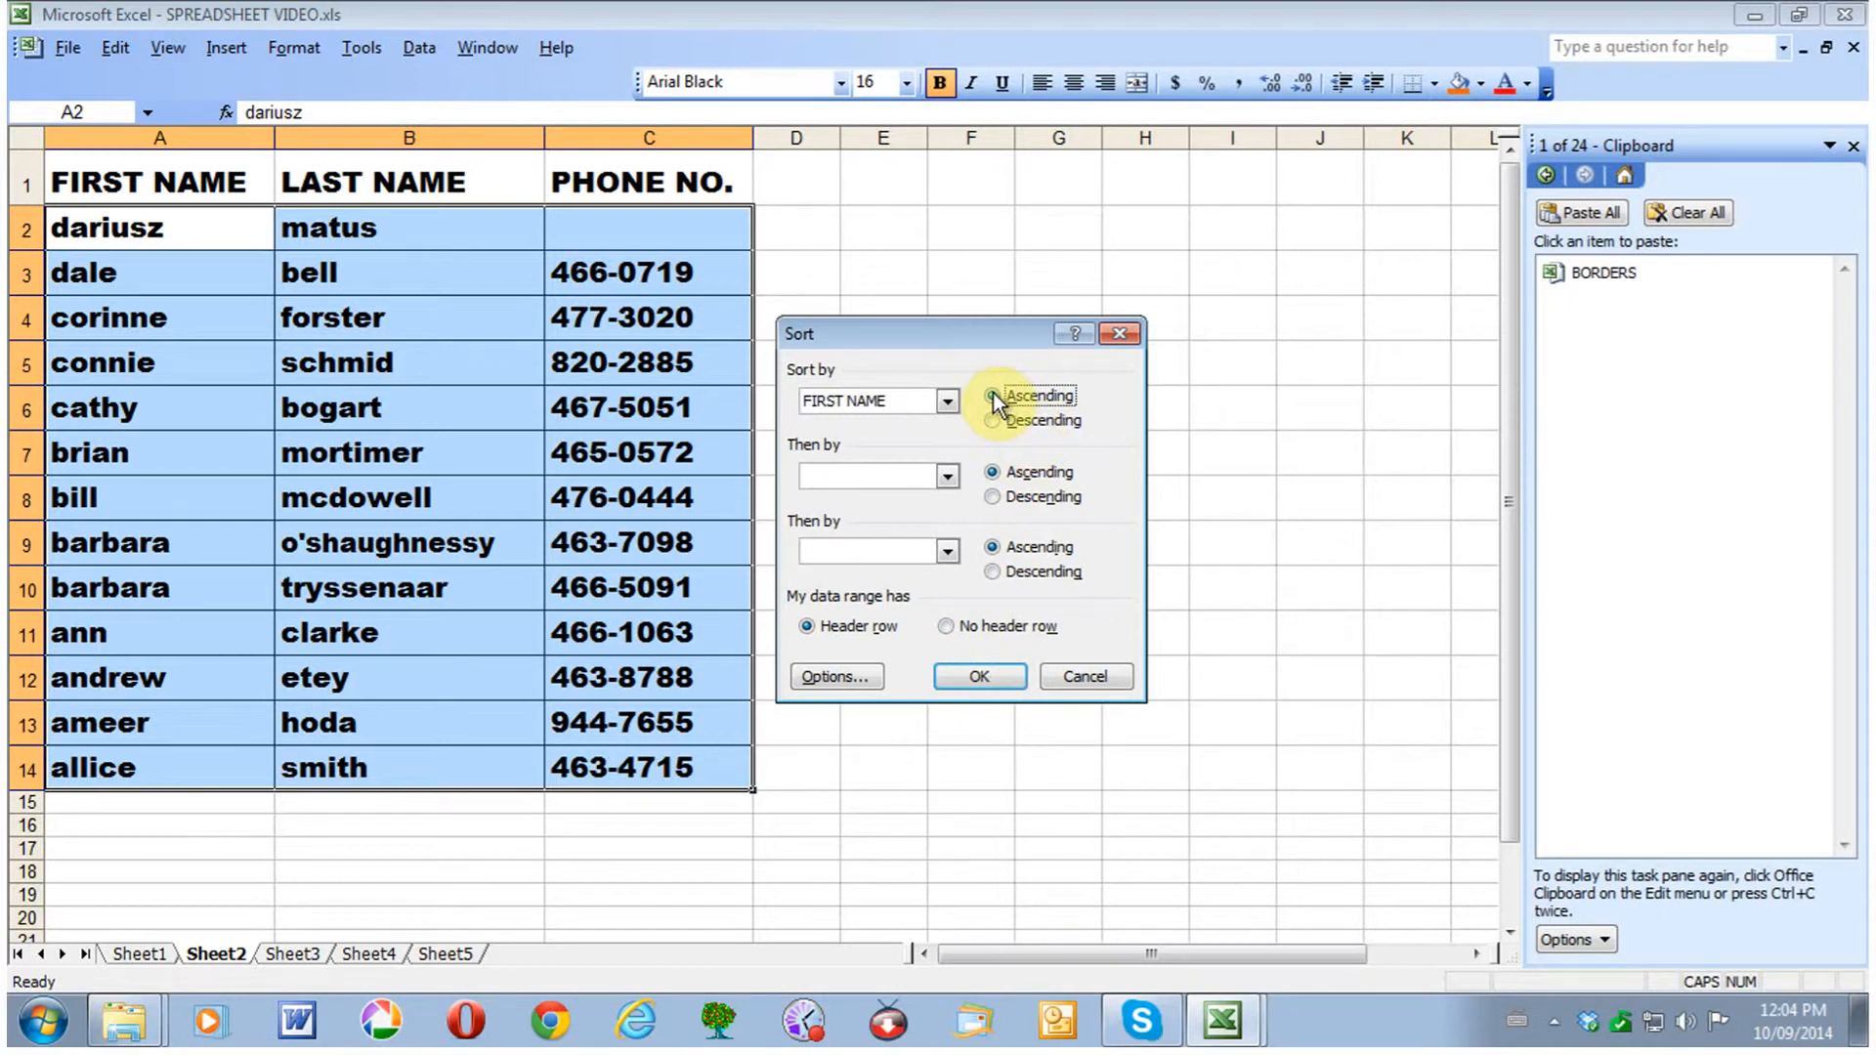
left_click(980, 676)
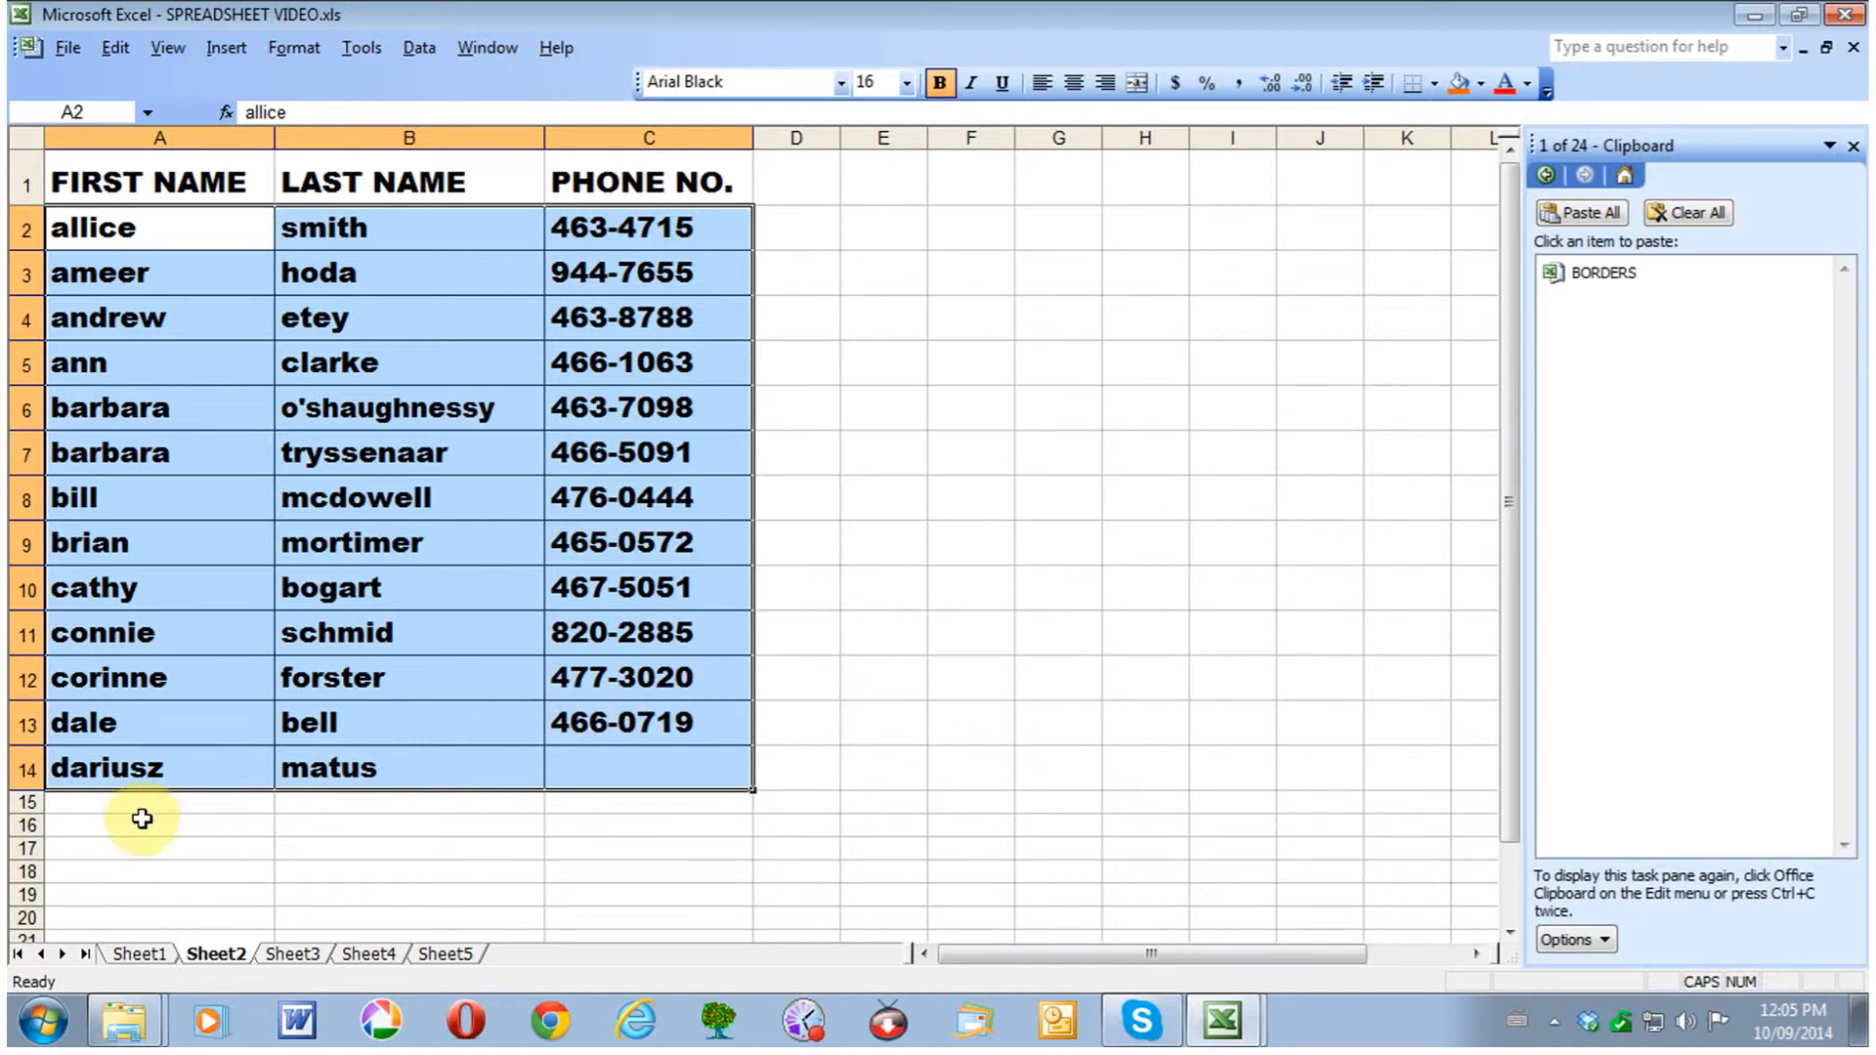
left_click(79, 810)
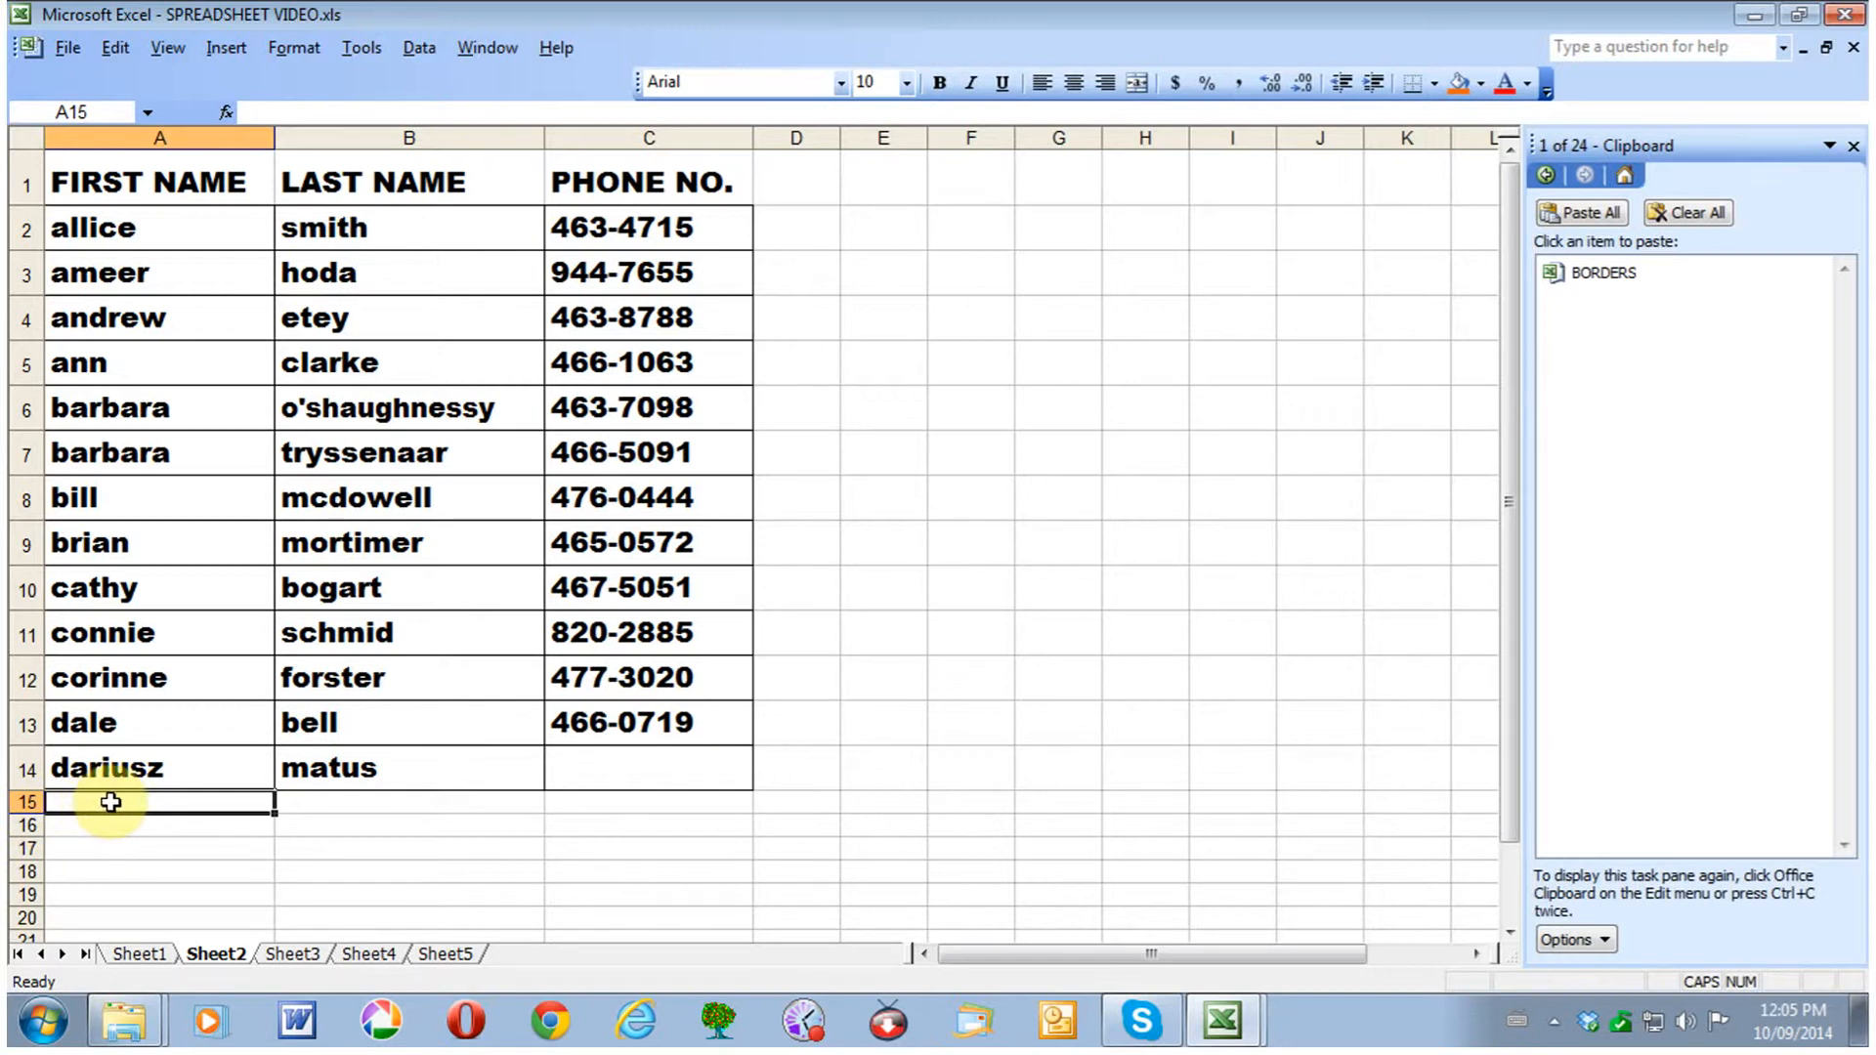
- Enter a new row 15 with a last name, first name and phone number in A15:C15
type("BRO")
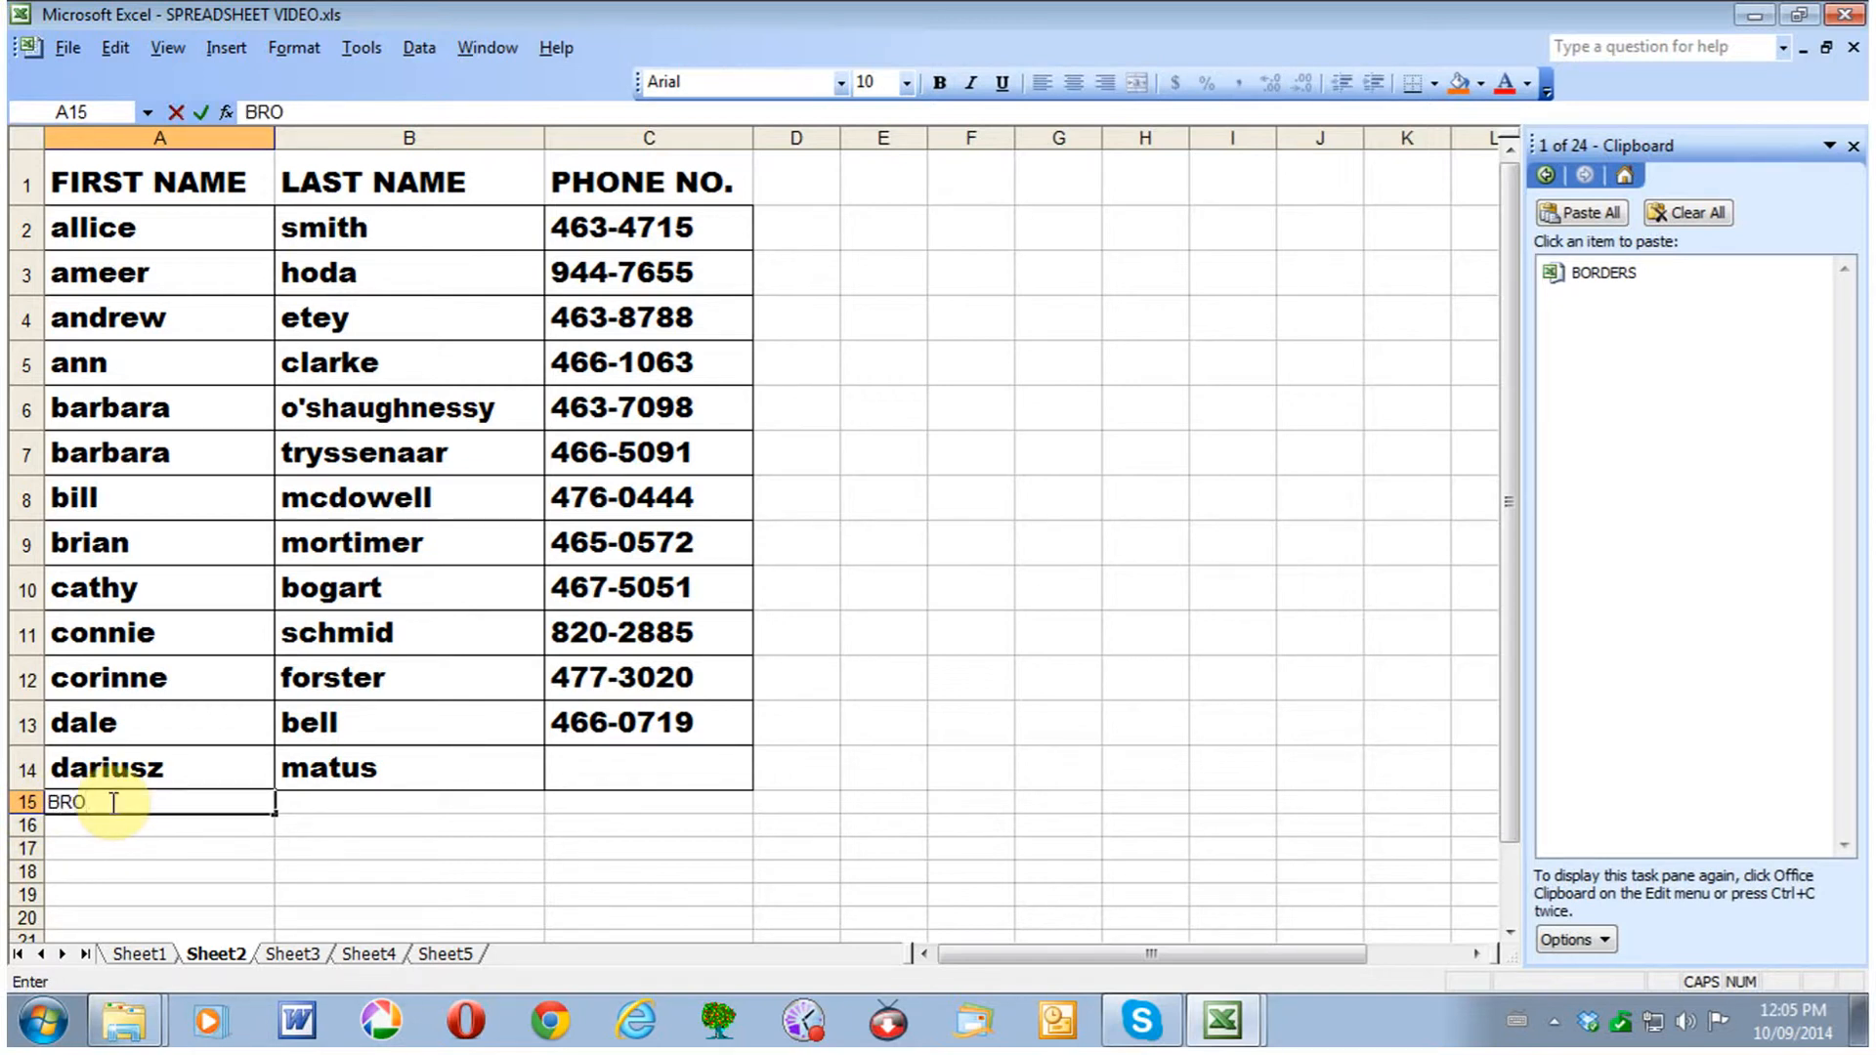
type("WV")
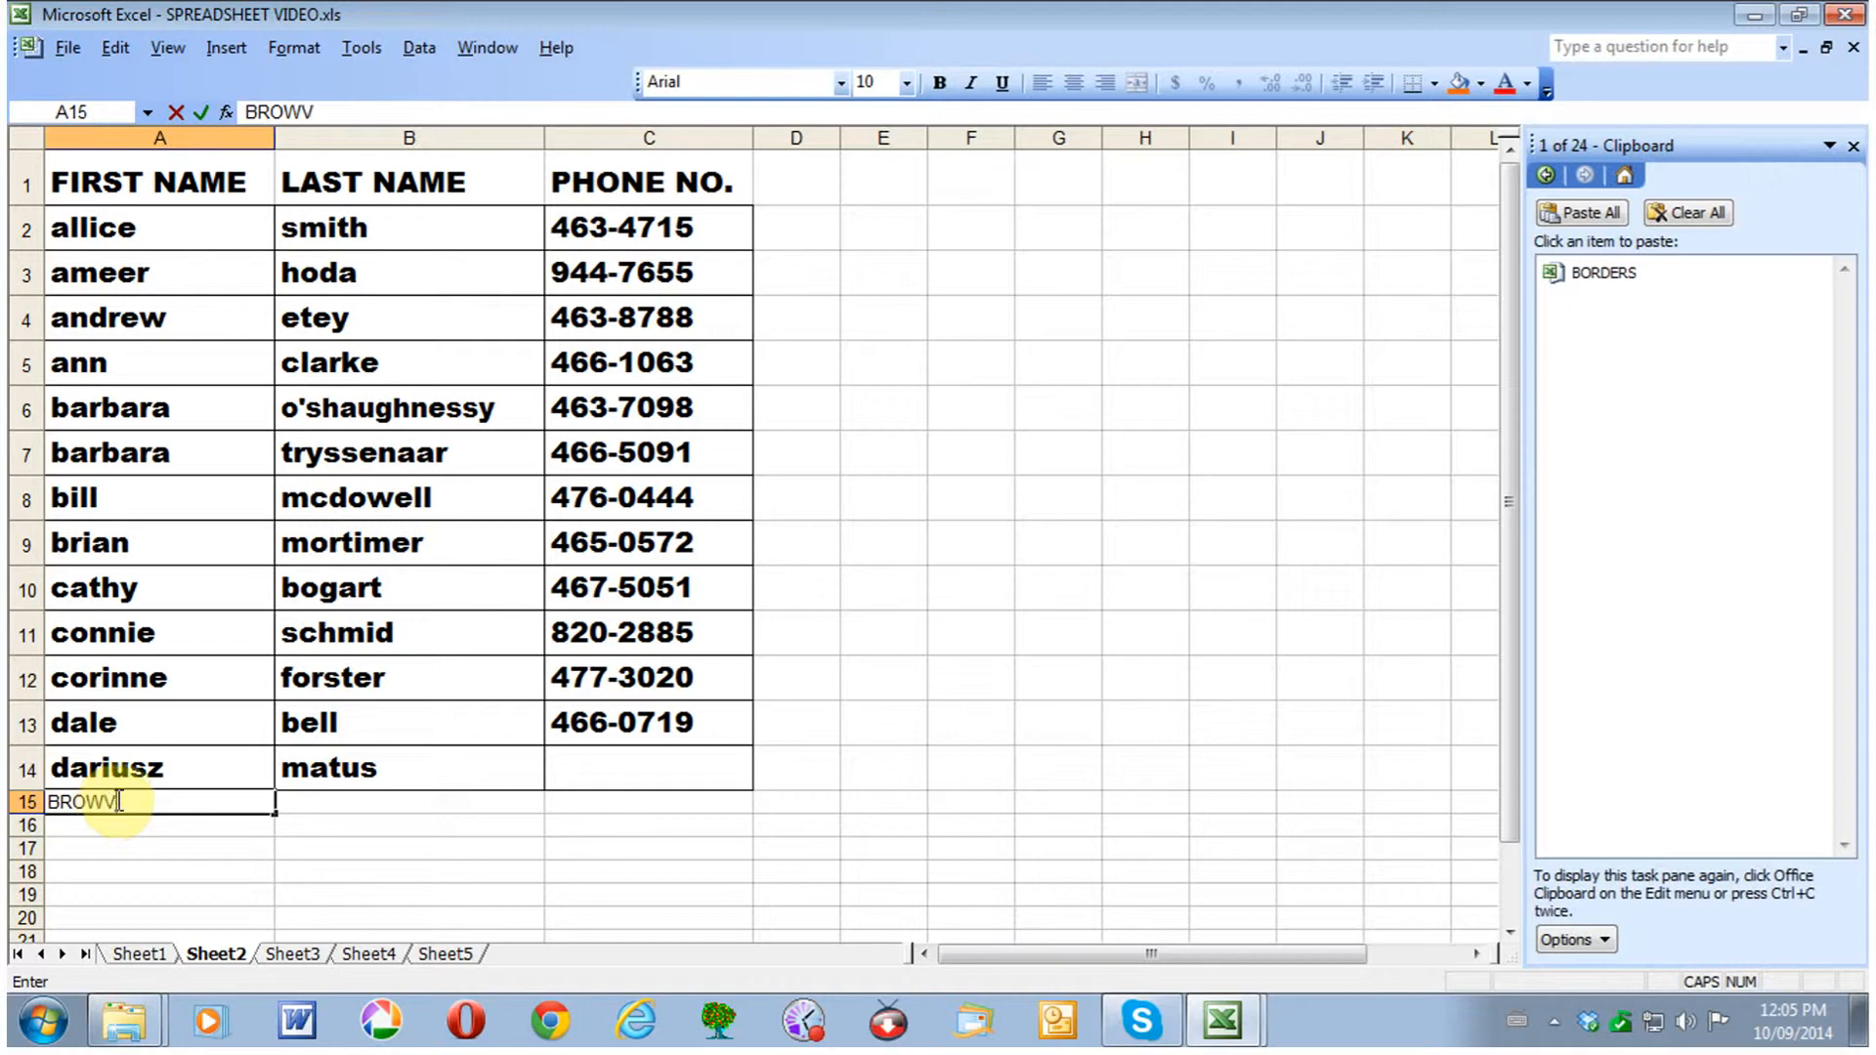
left_click(337, 804)
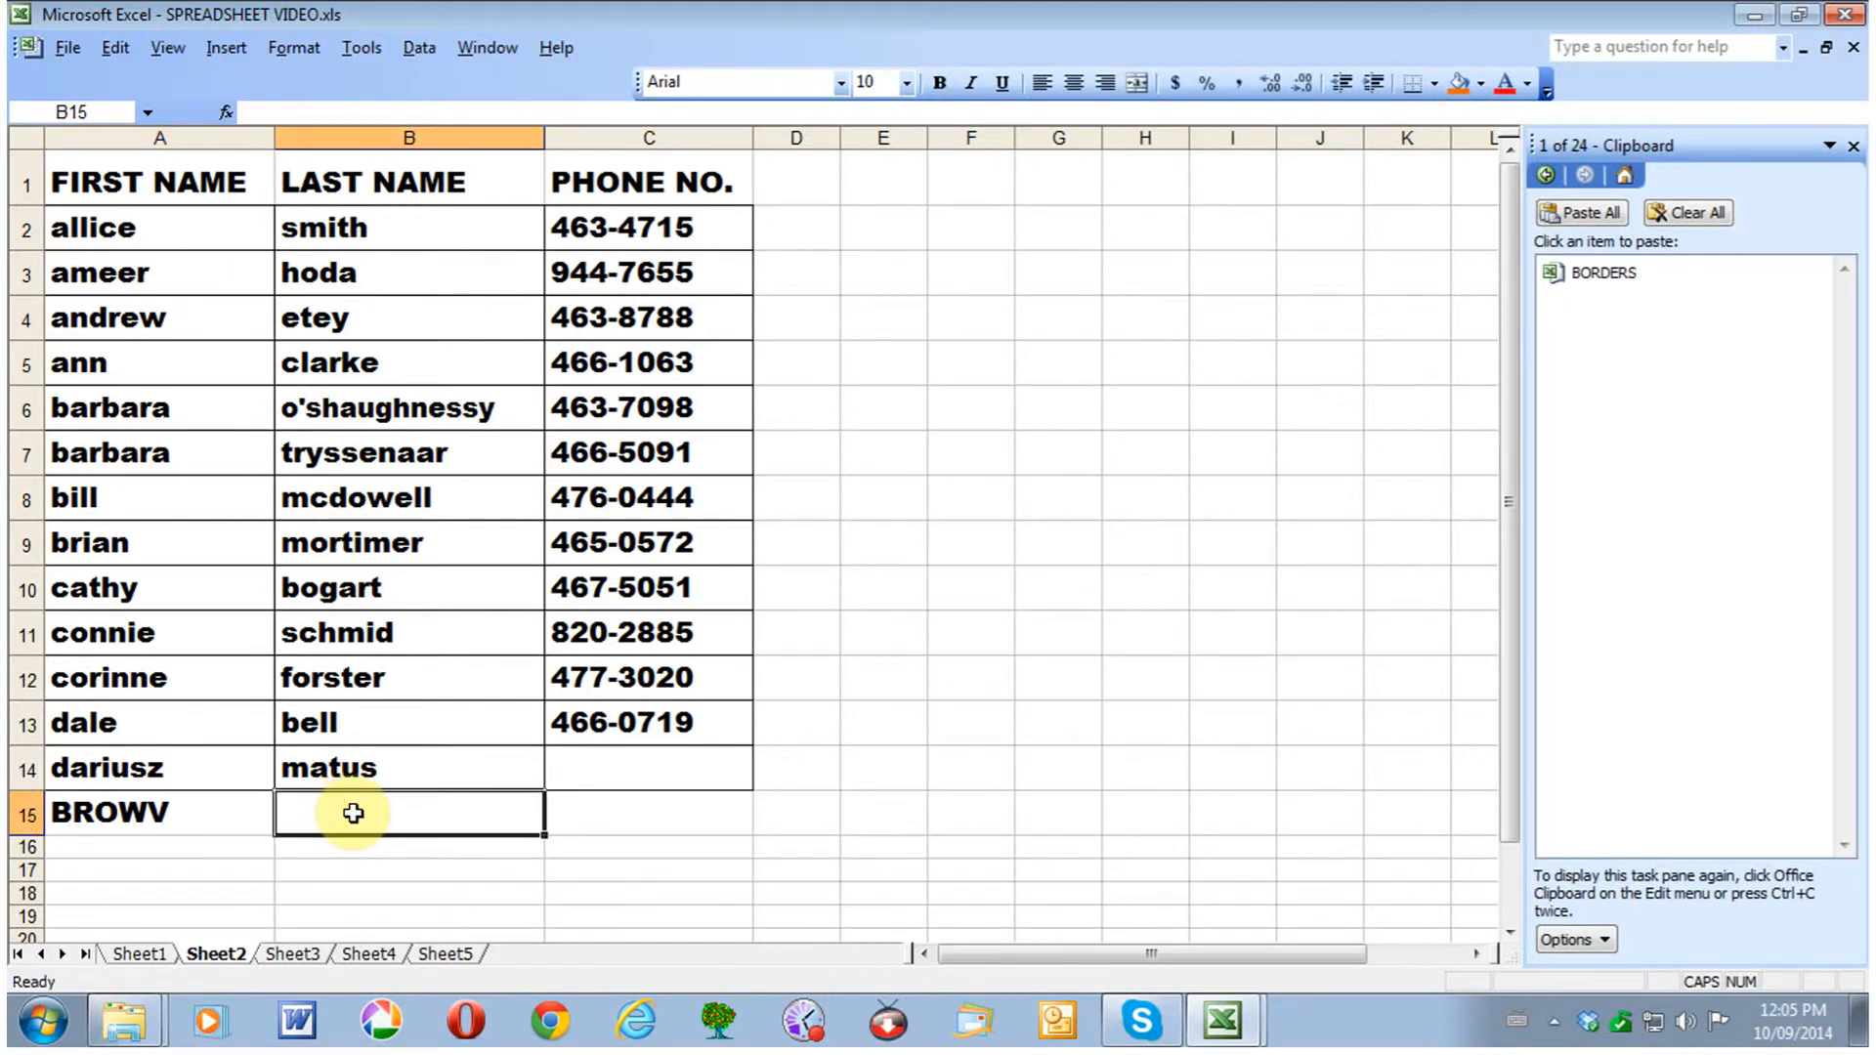
type("TOM")
left_click(590, 814)
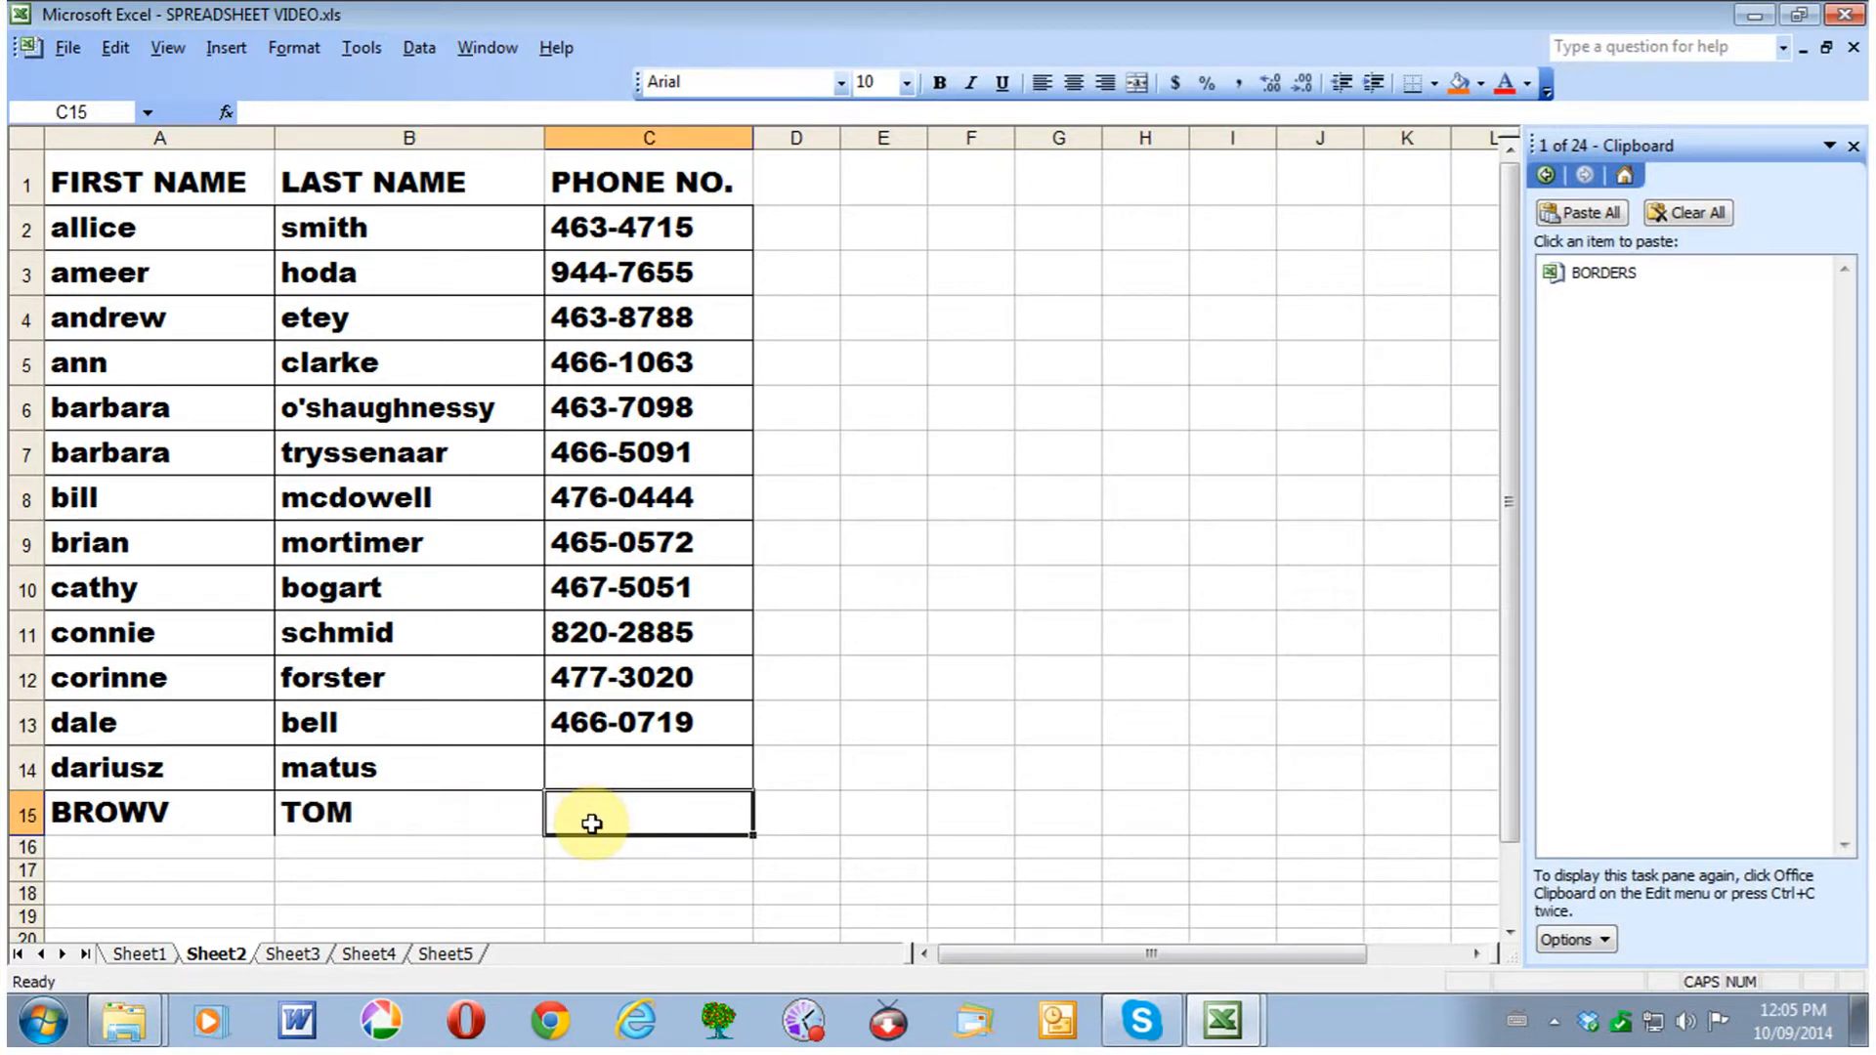
type("467-9087")
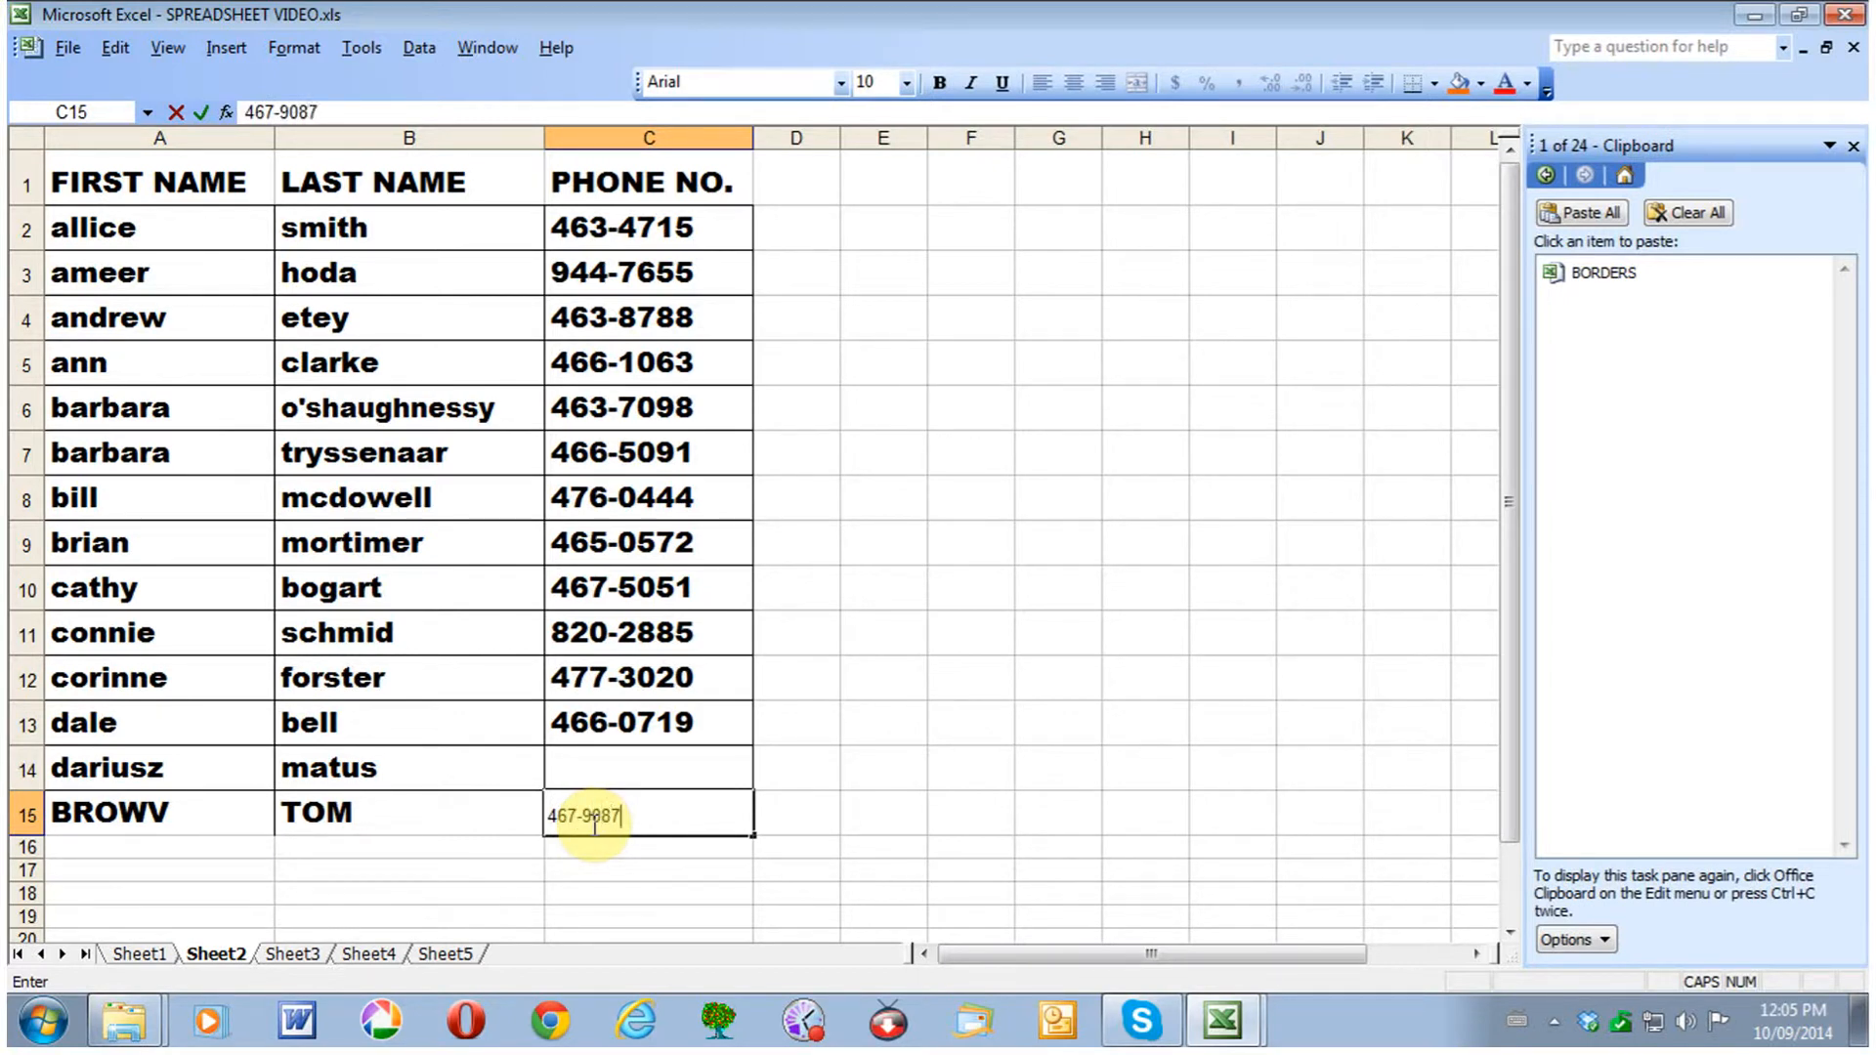
left_click(94, 814)
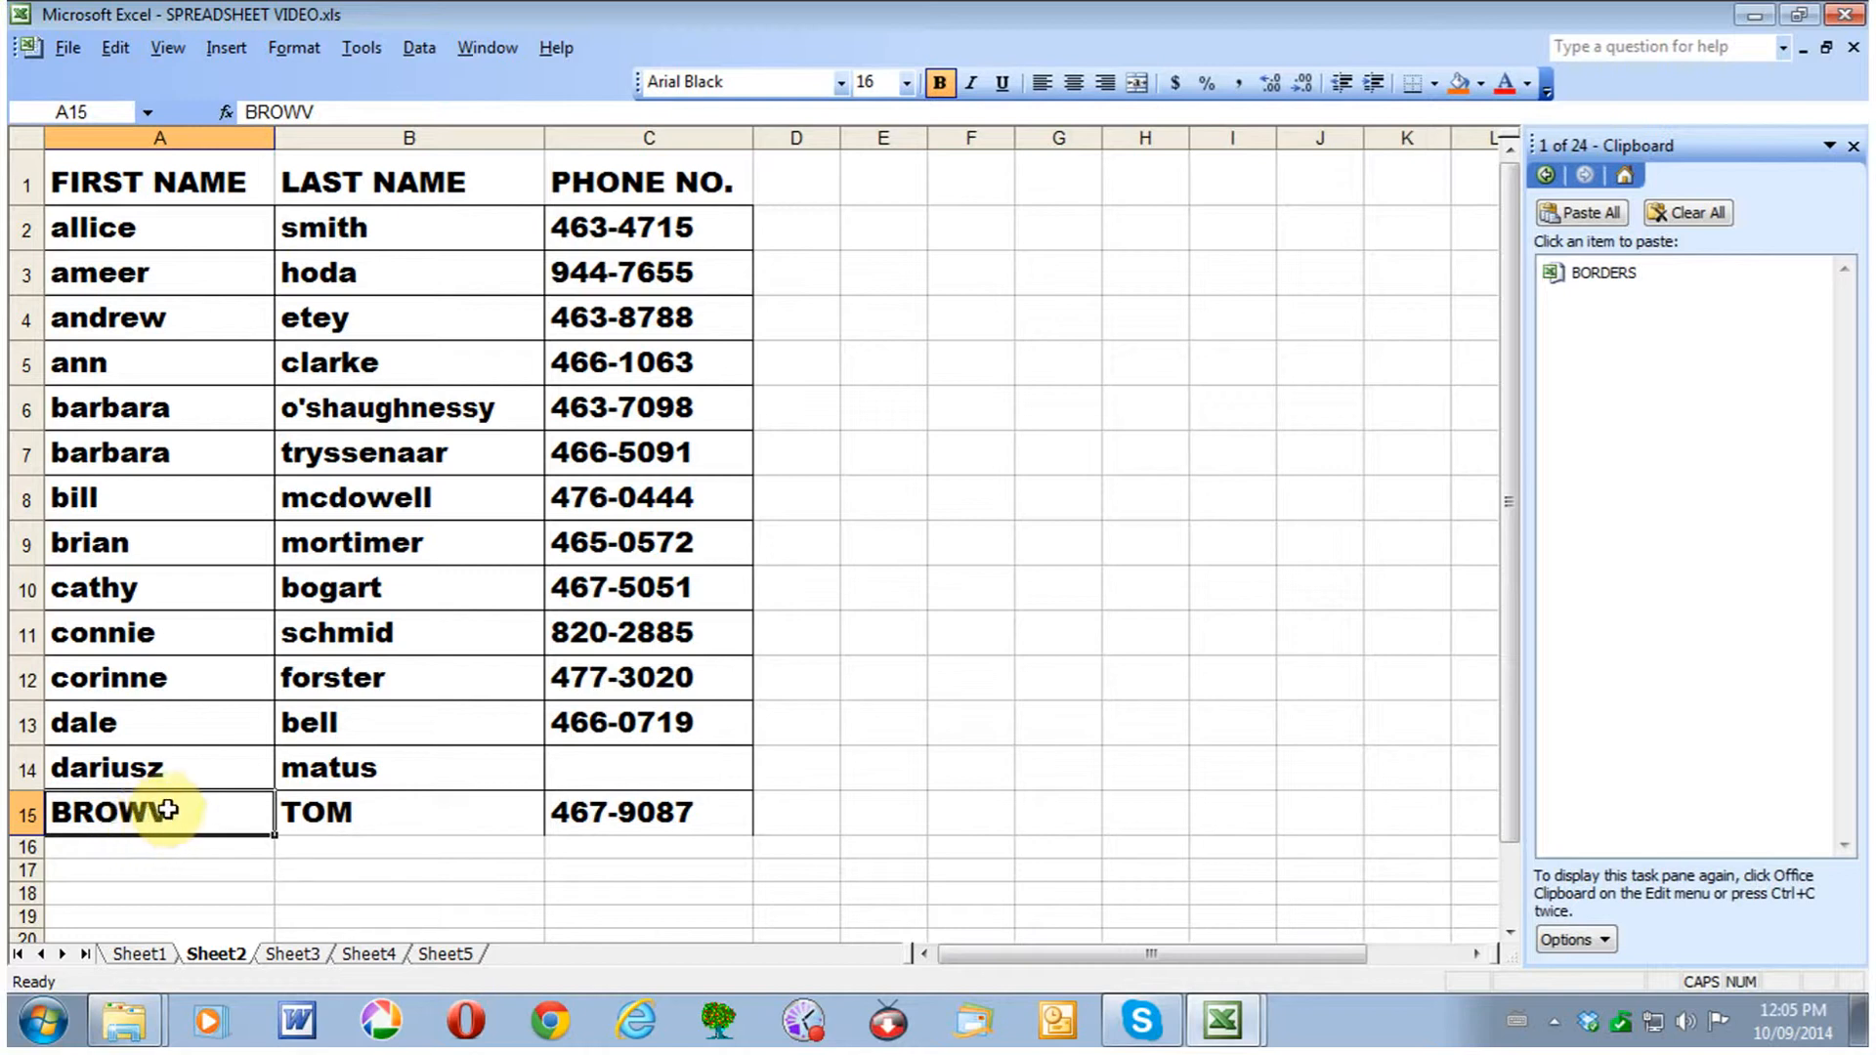
- Correct the misspelled last name in A15 by replacing its final letter with N
left_click(319, 109)
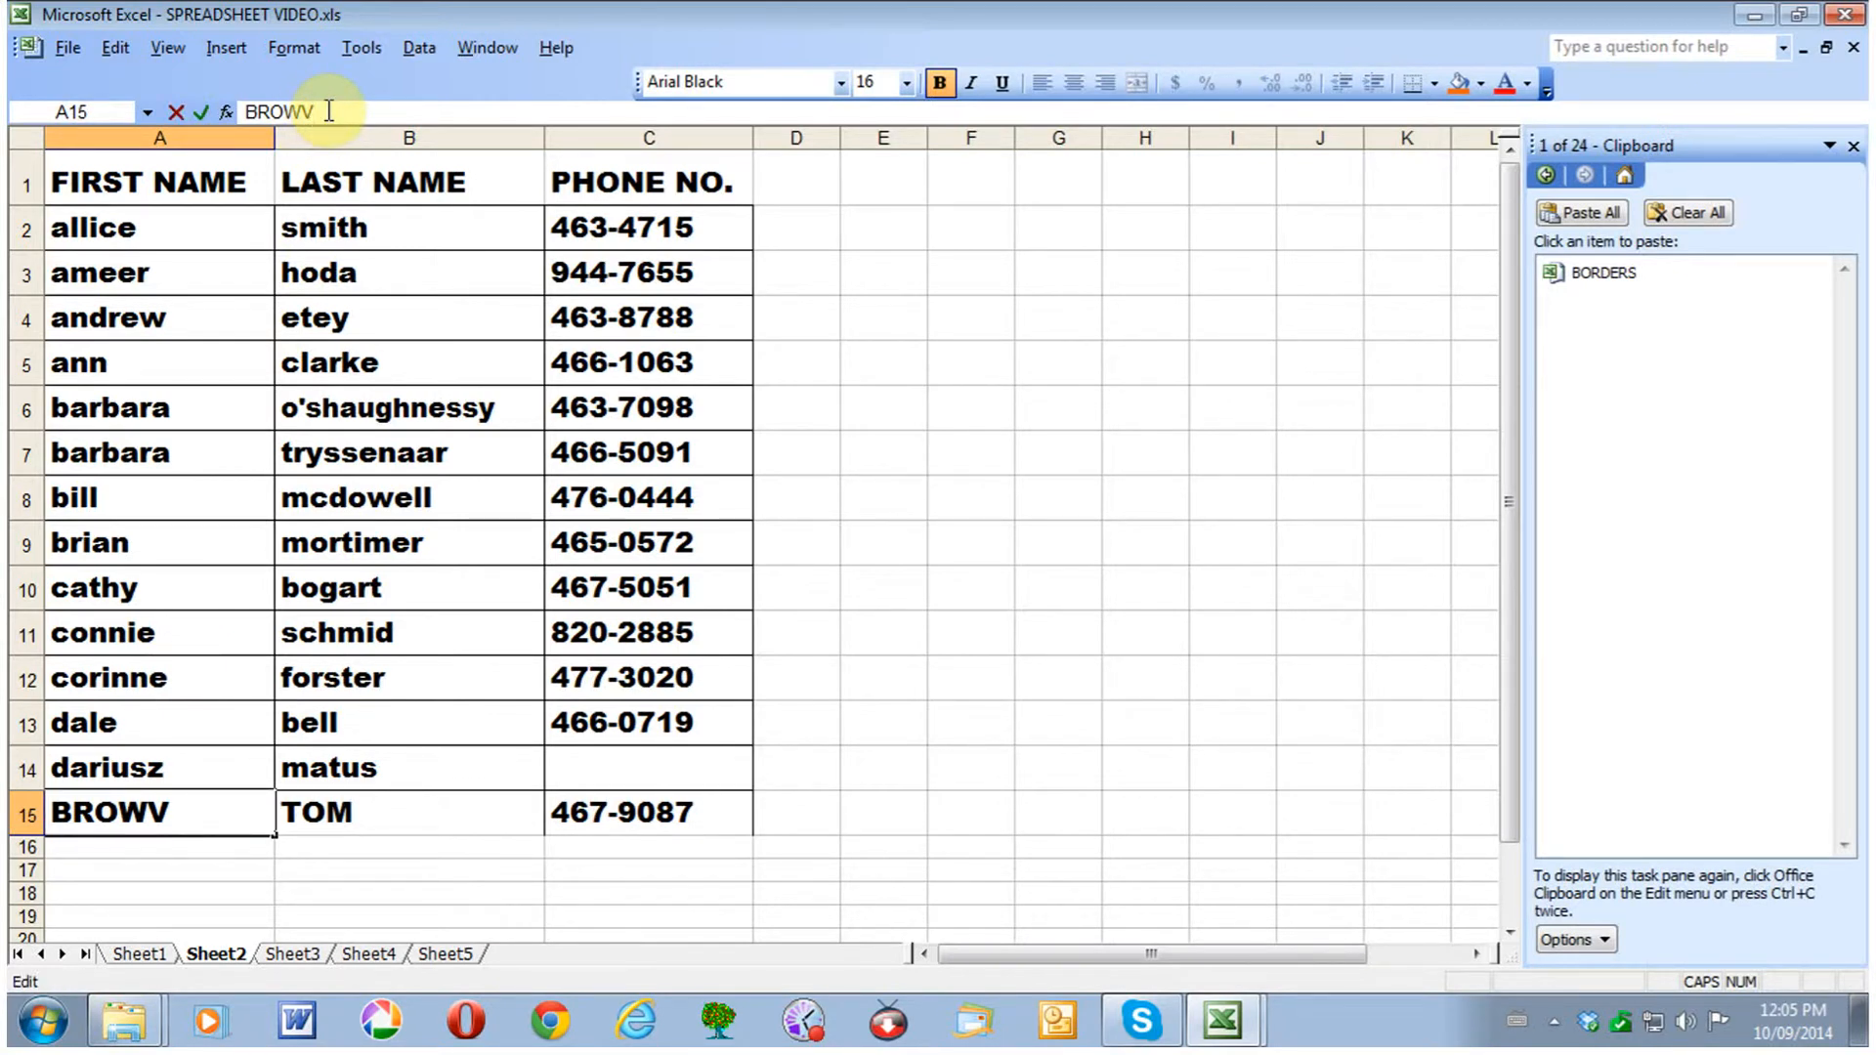
key("BackSpace")
type("N")
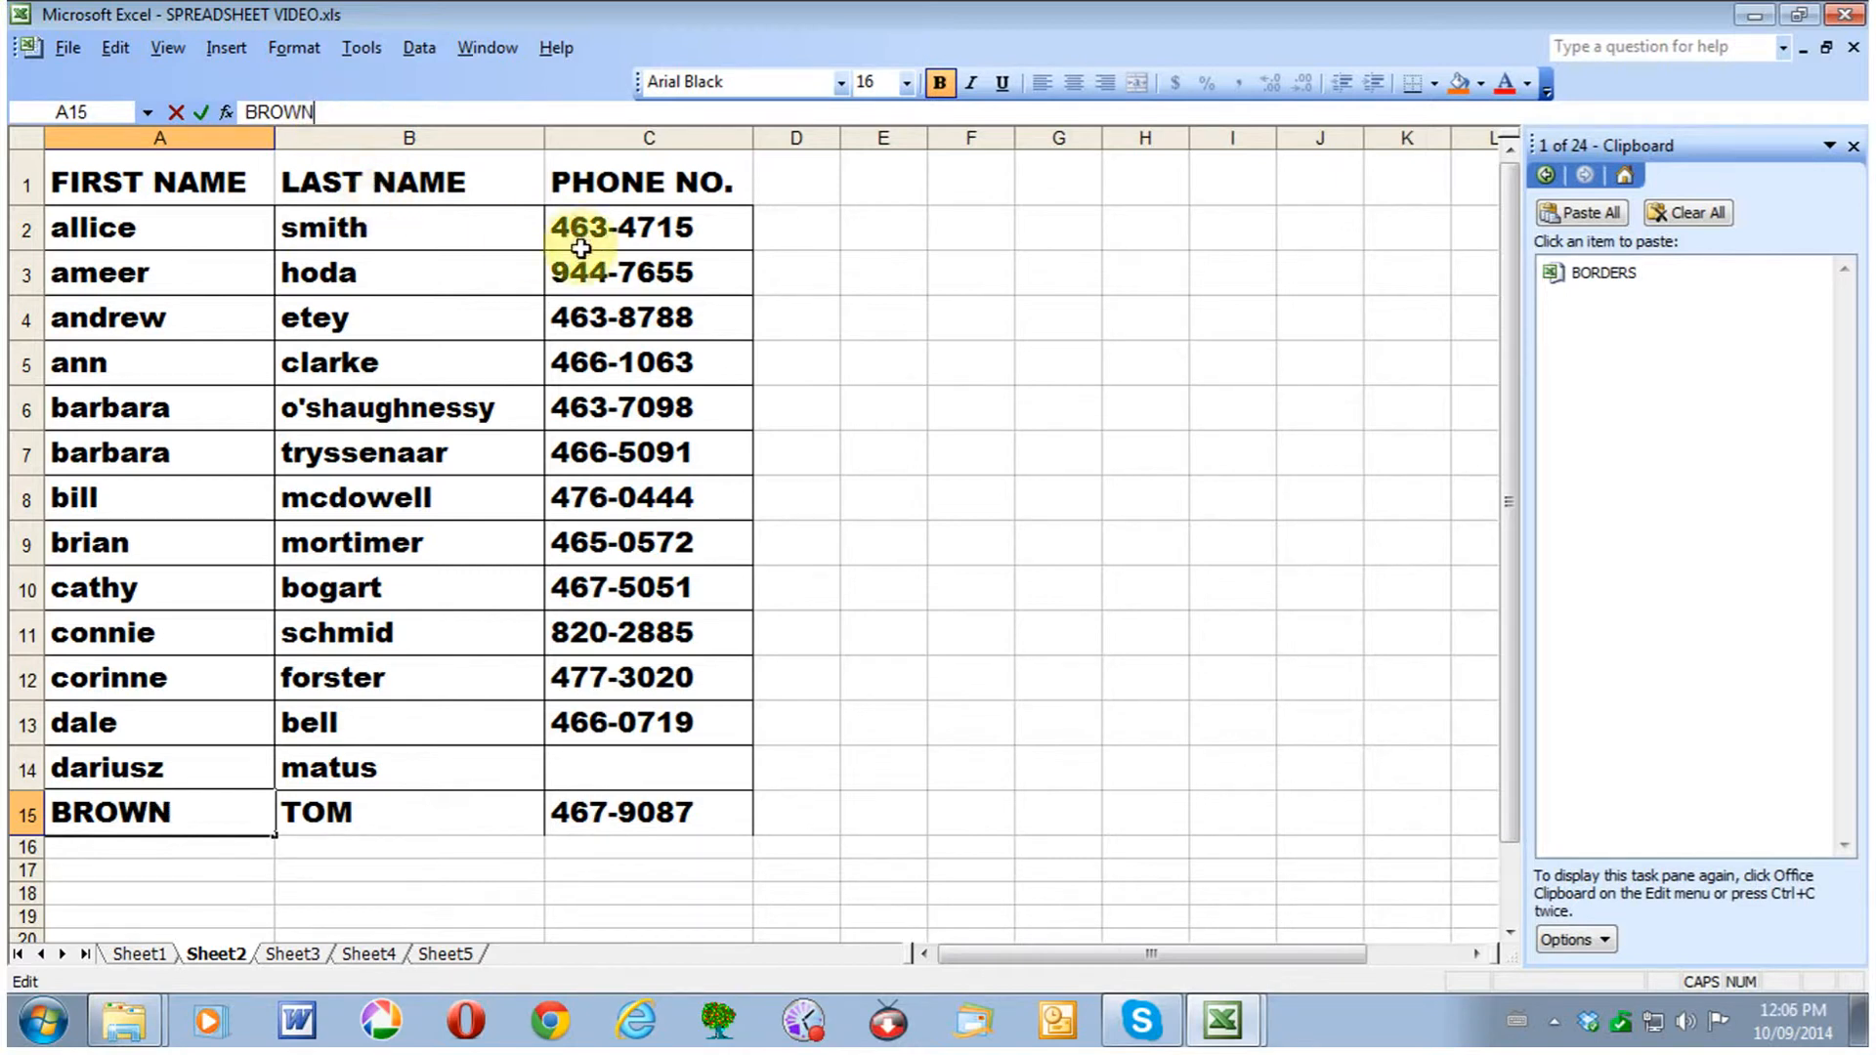
left_click(950, 763)
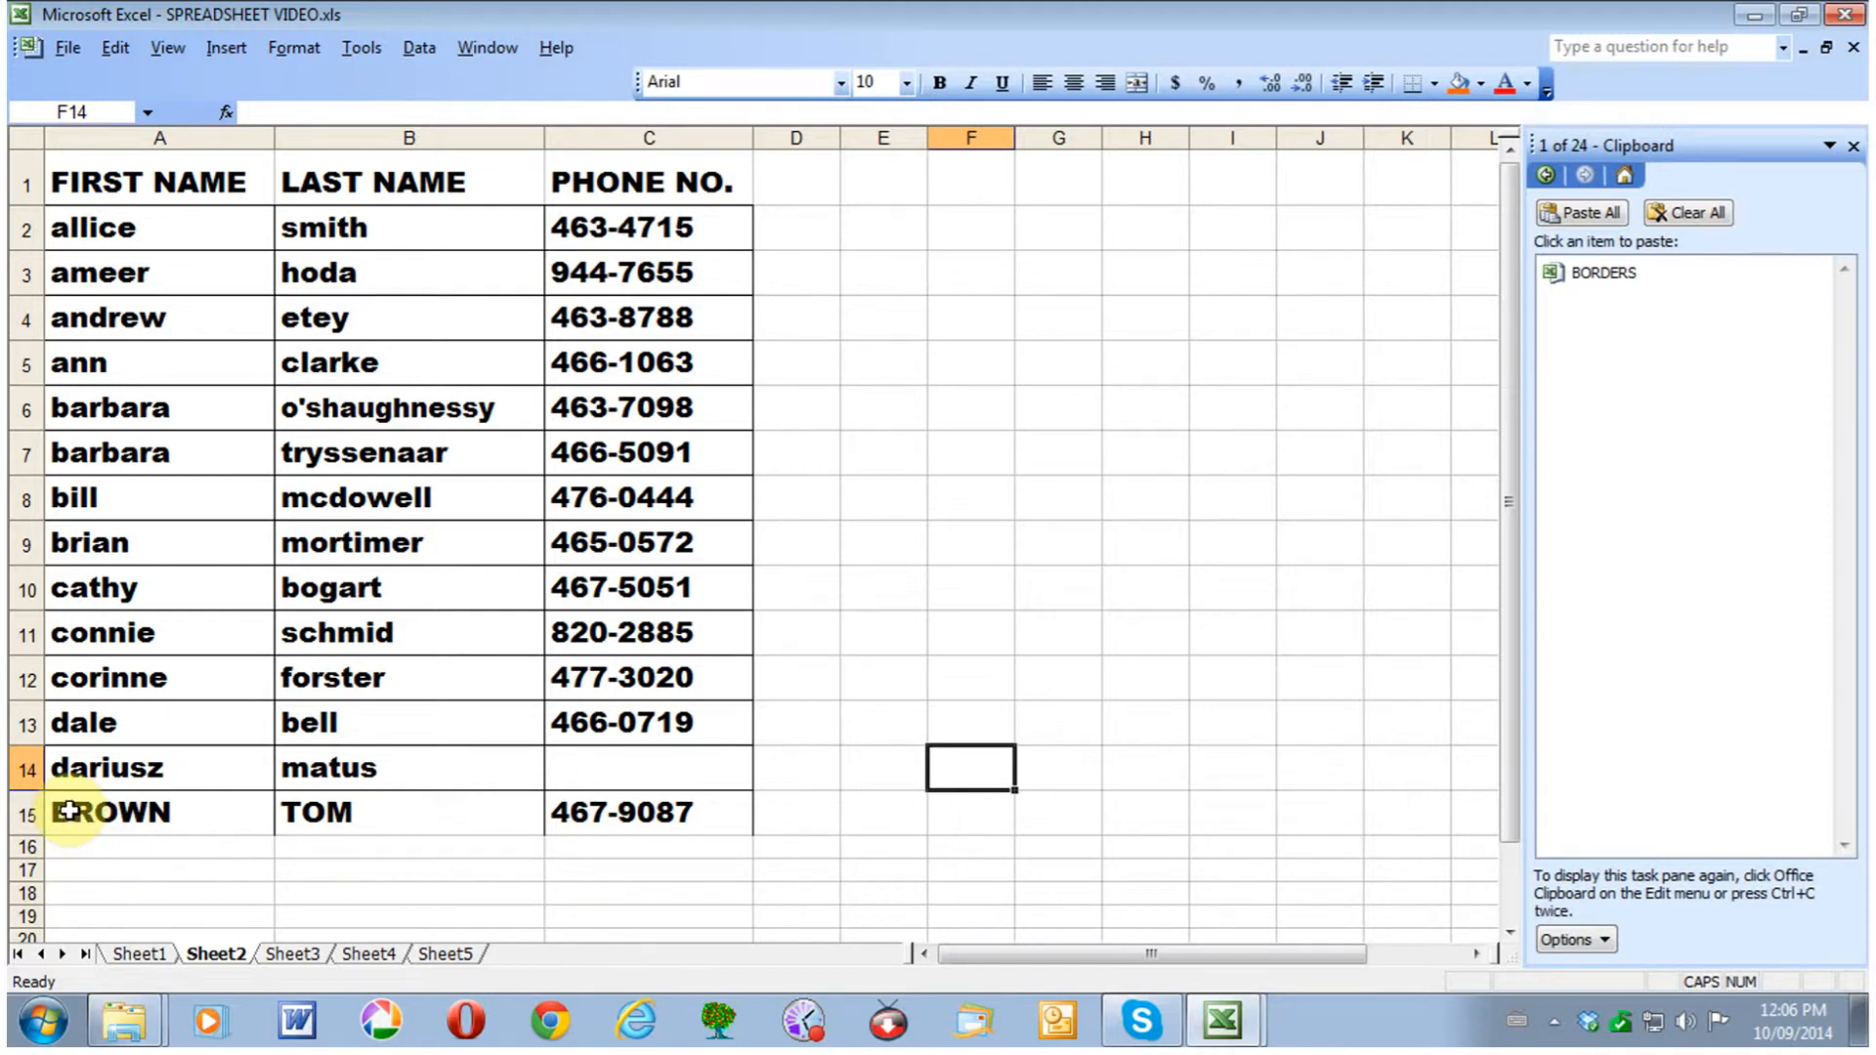
left_click_drag(67, 809, 623, 810)
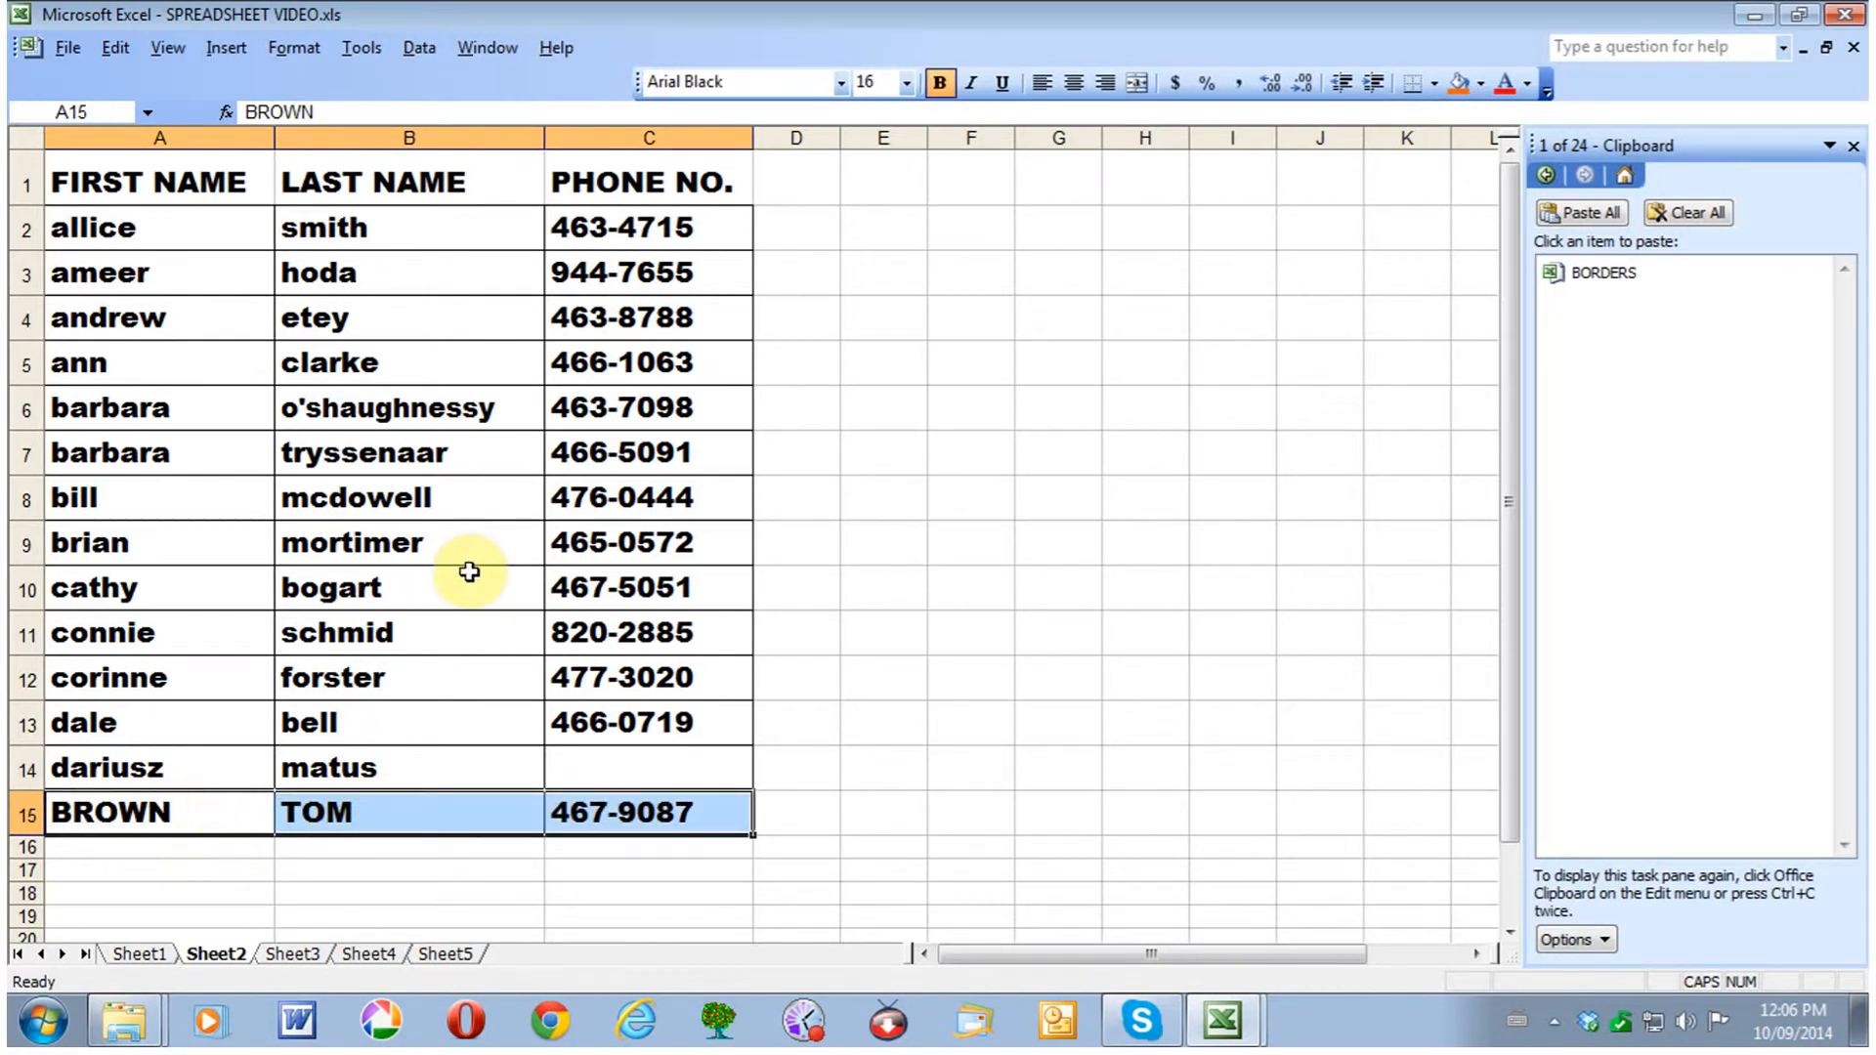
- Add a bottom border to A15:C15 through Format Cells to match the list
left_click(294, 47)
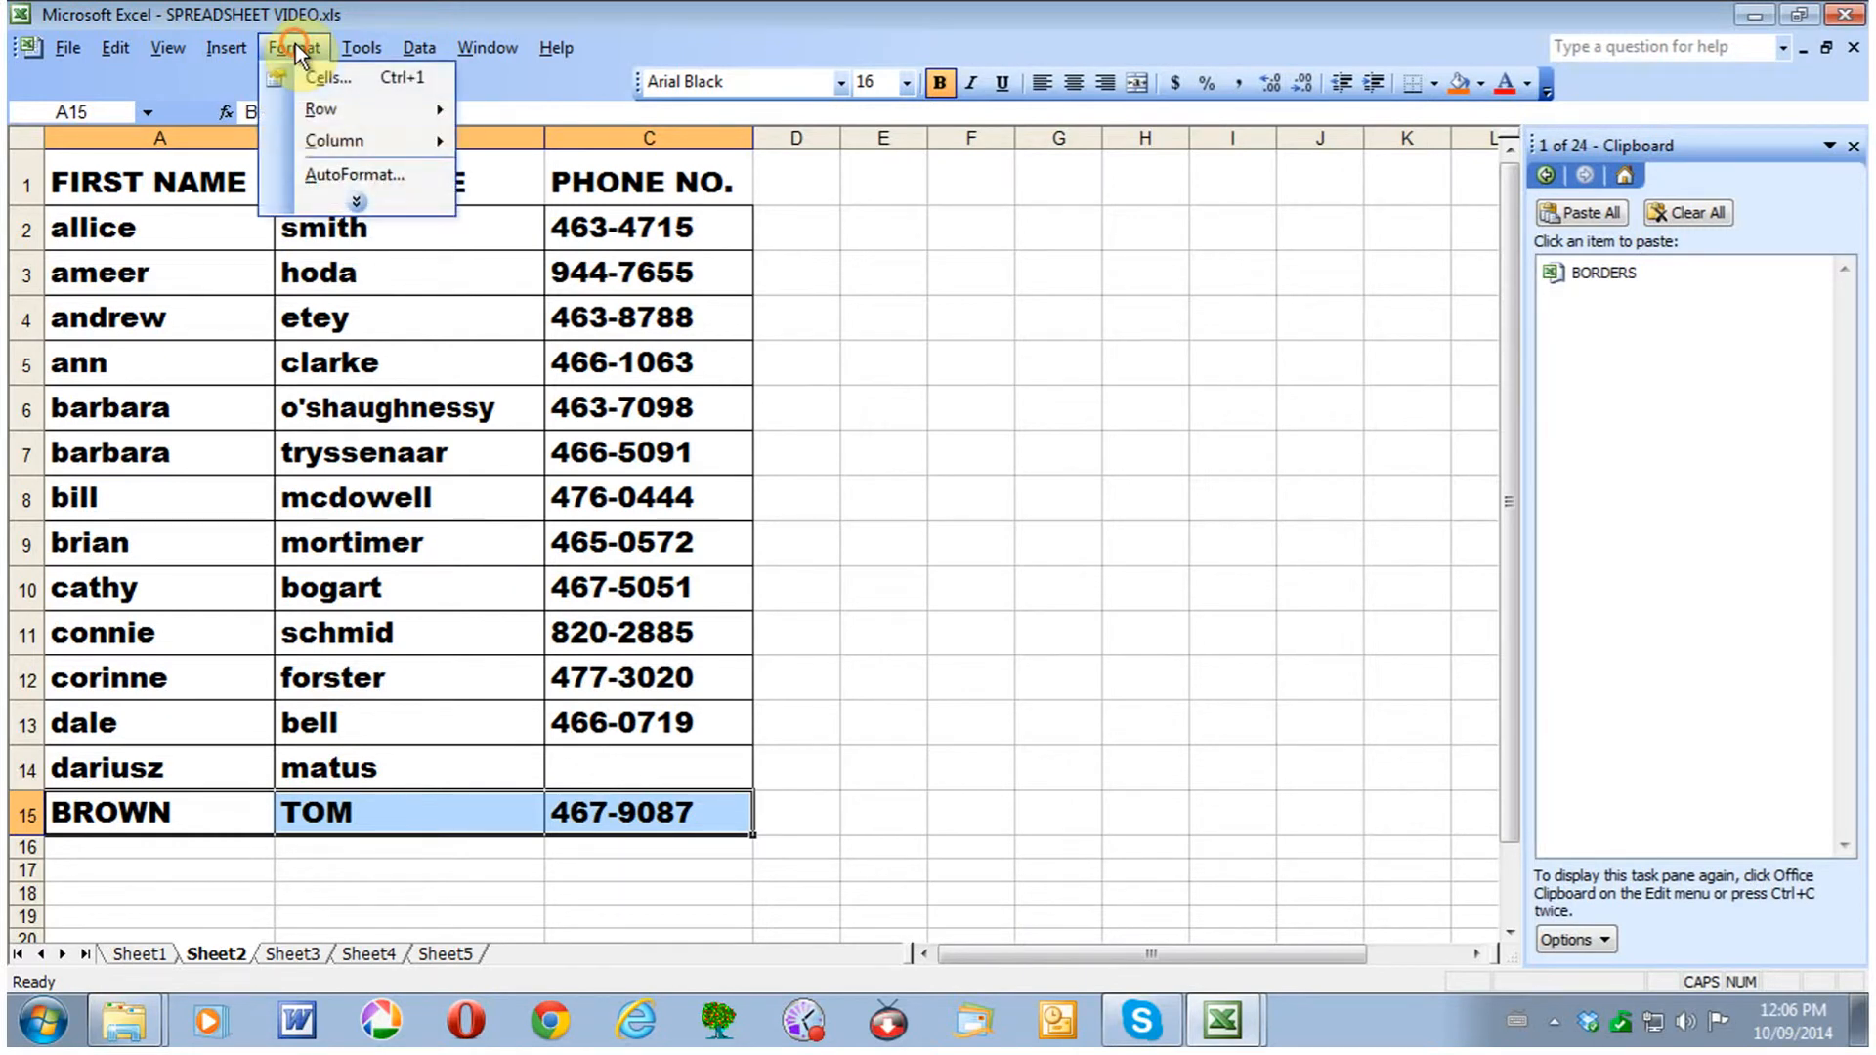
left_click(322, 76)
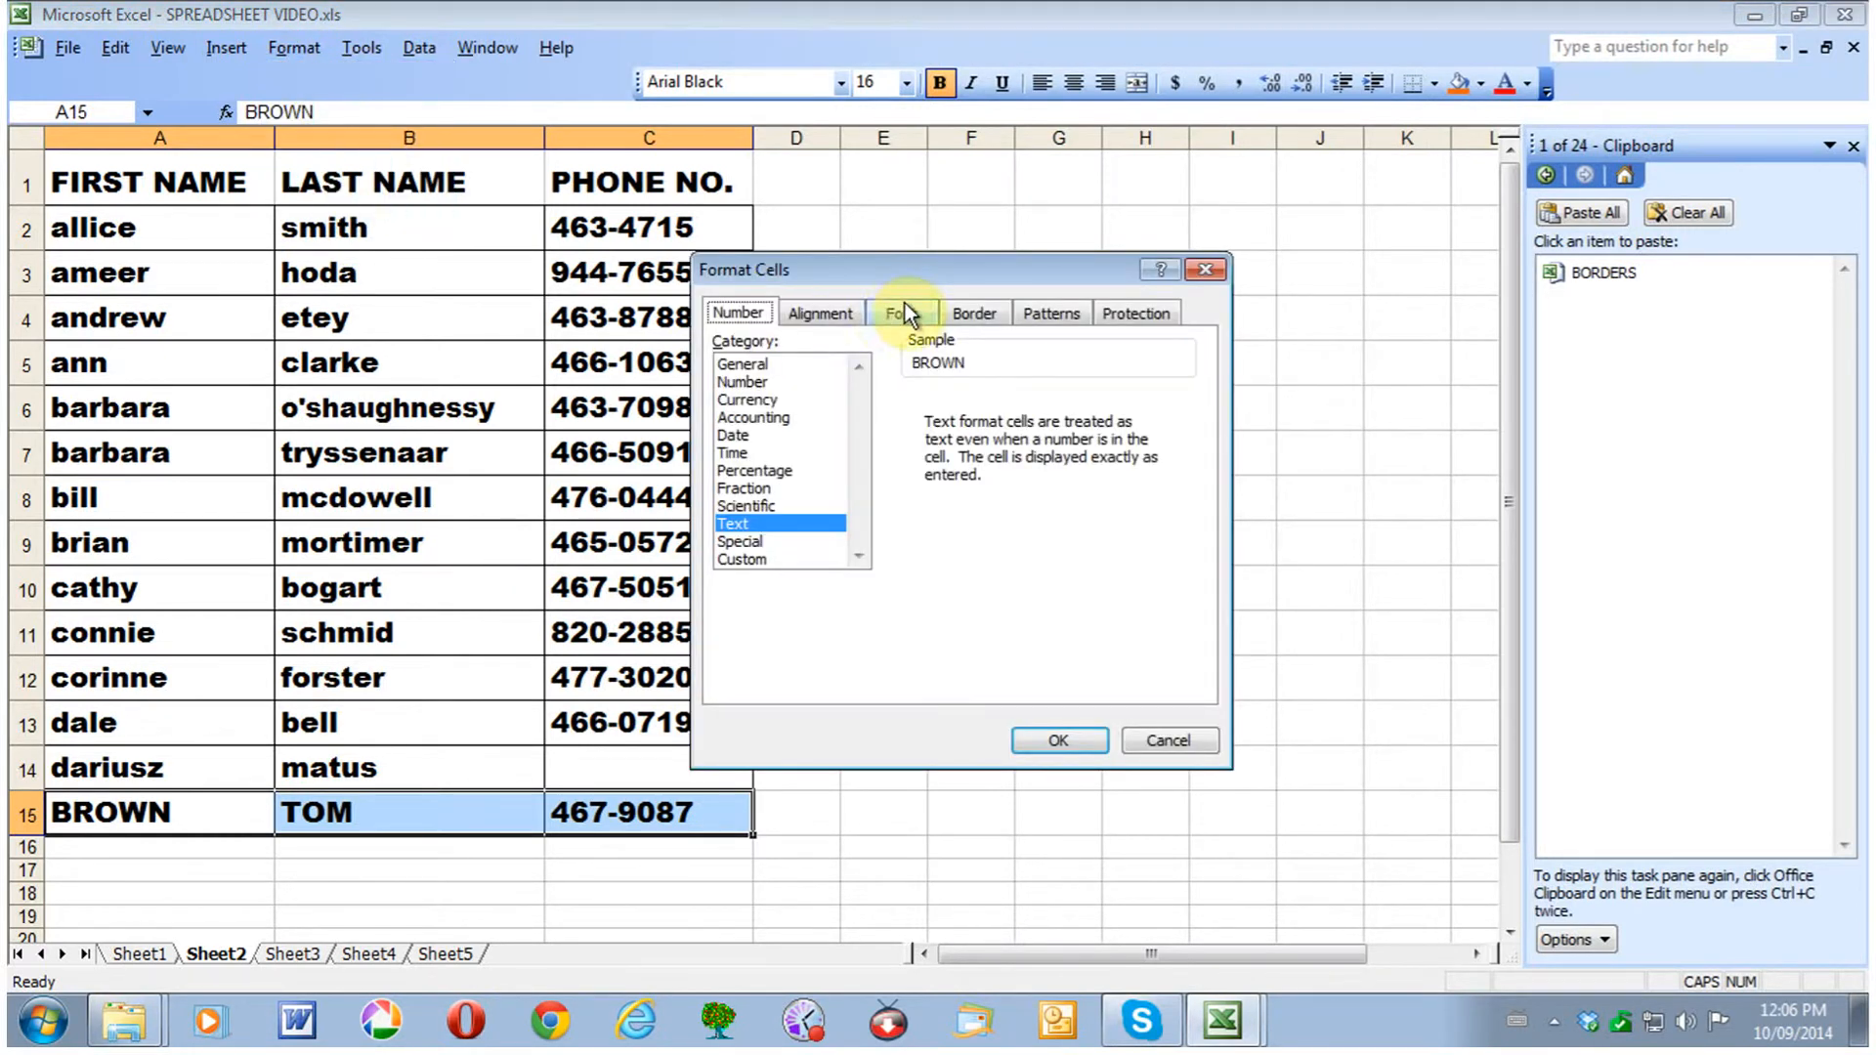
left_click(975, 313)
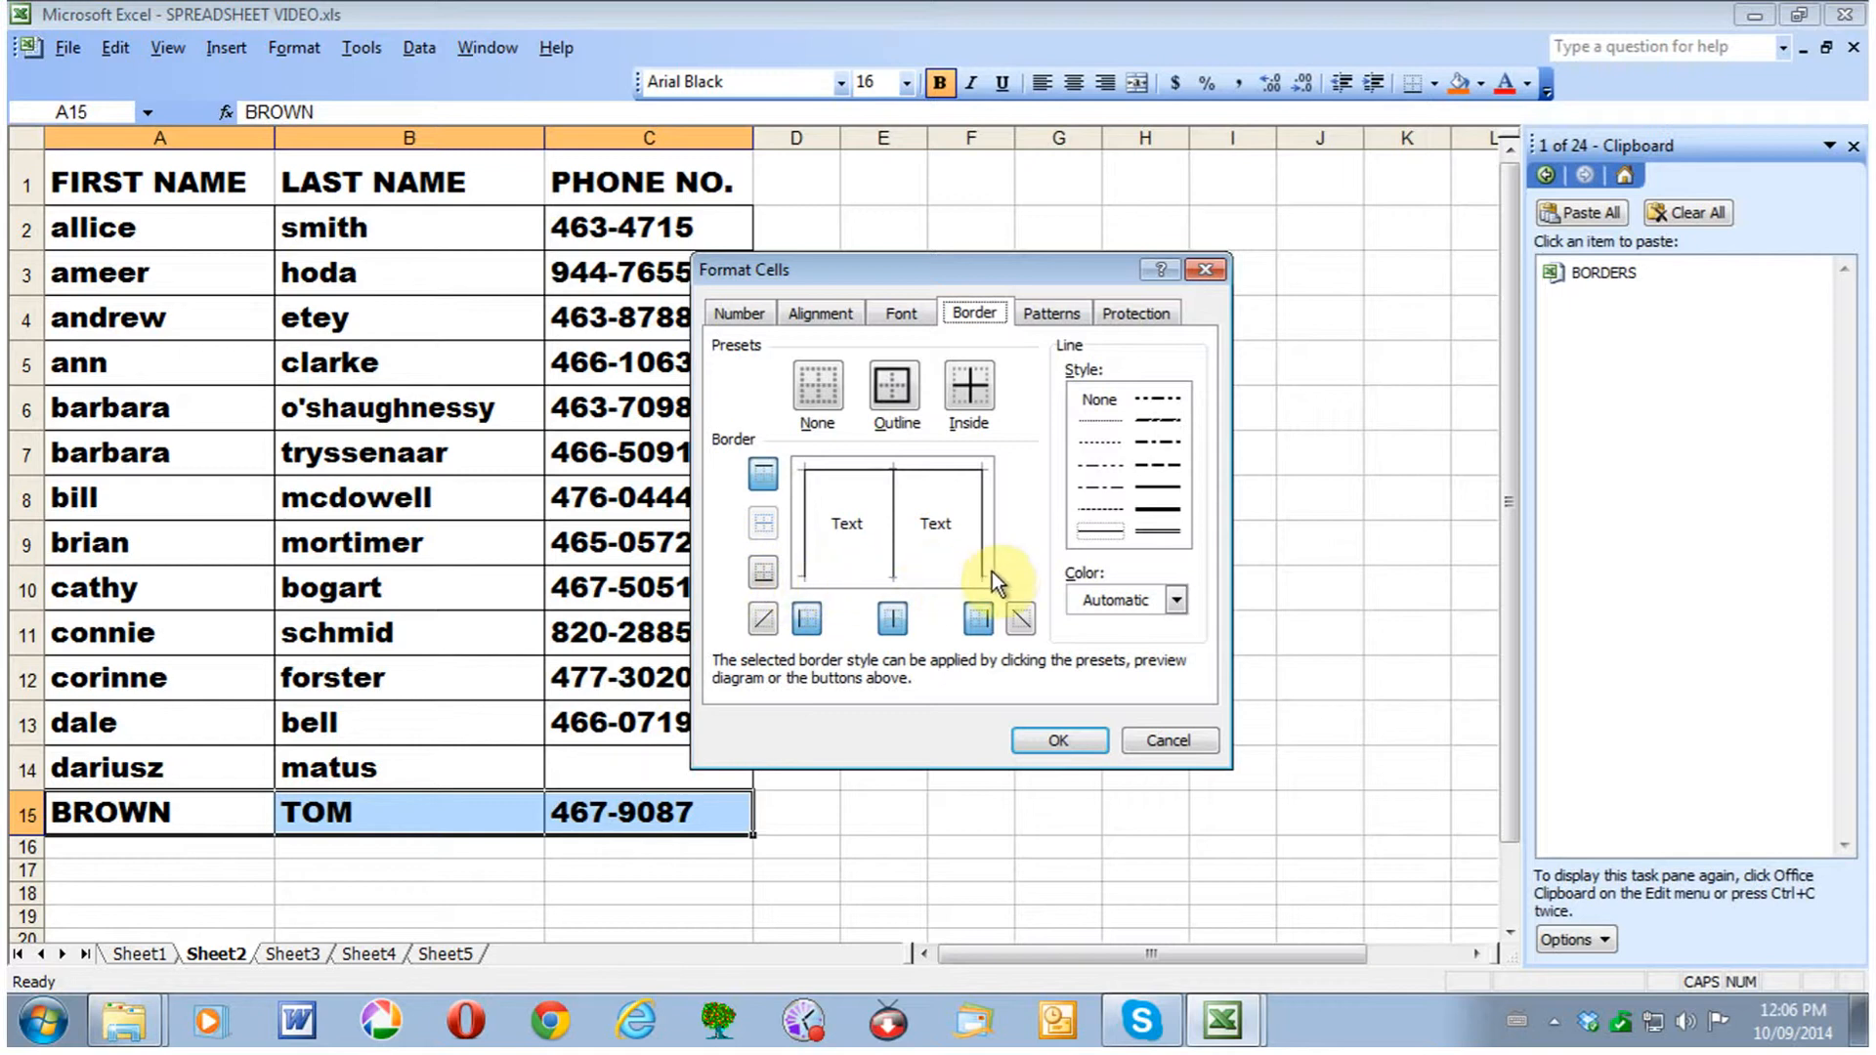
left_click(764, 572)
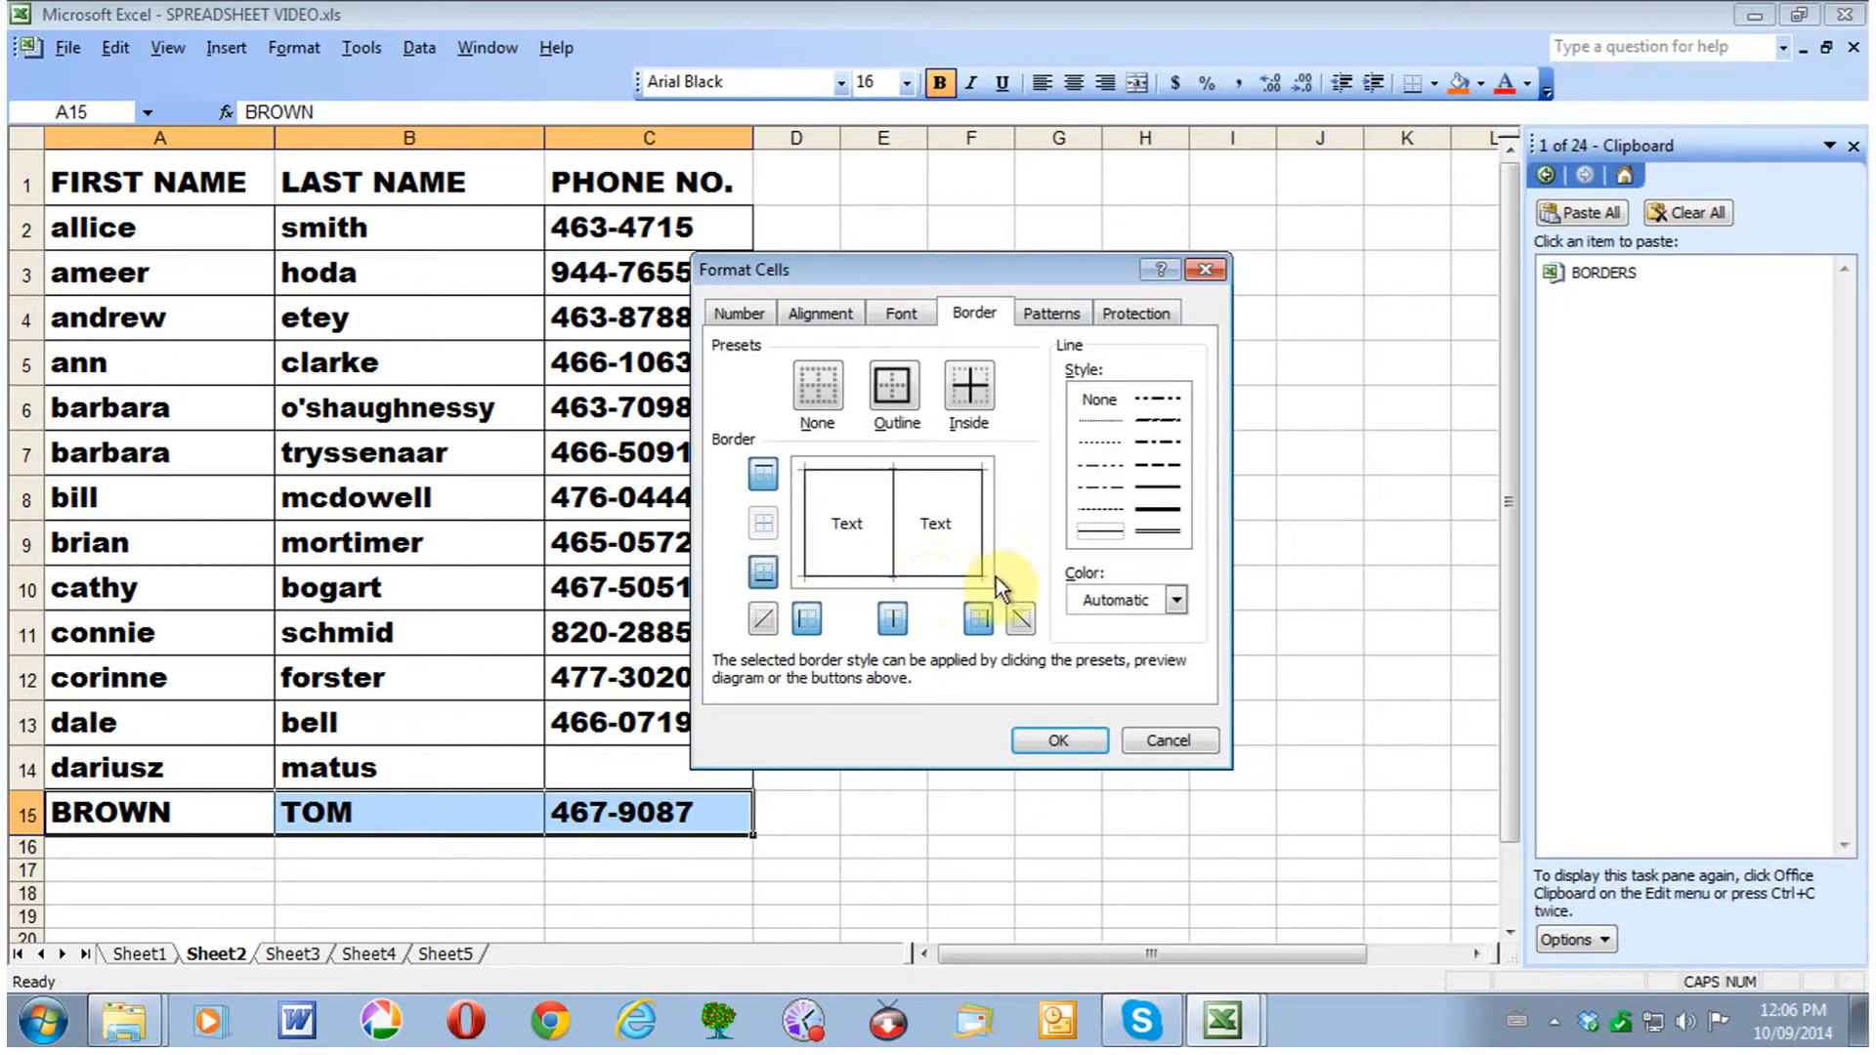
left_click(1042, 742)
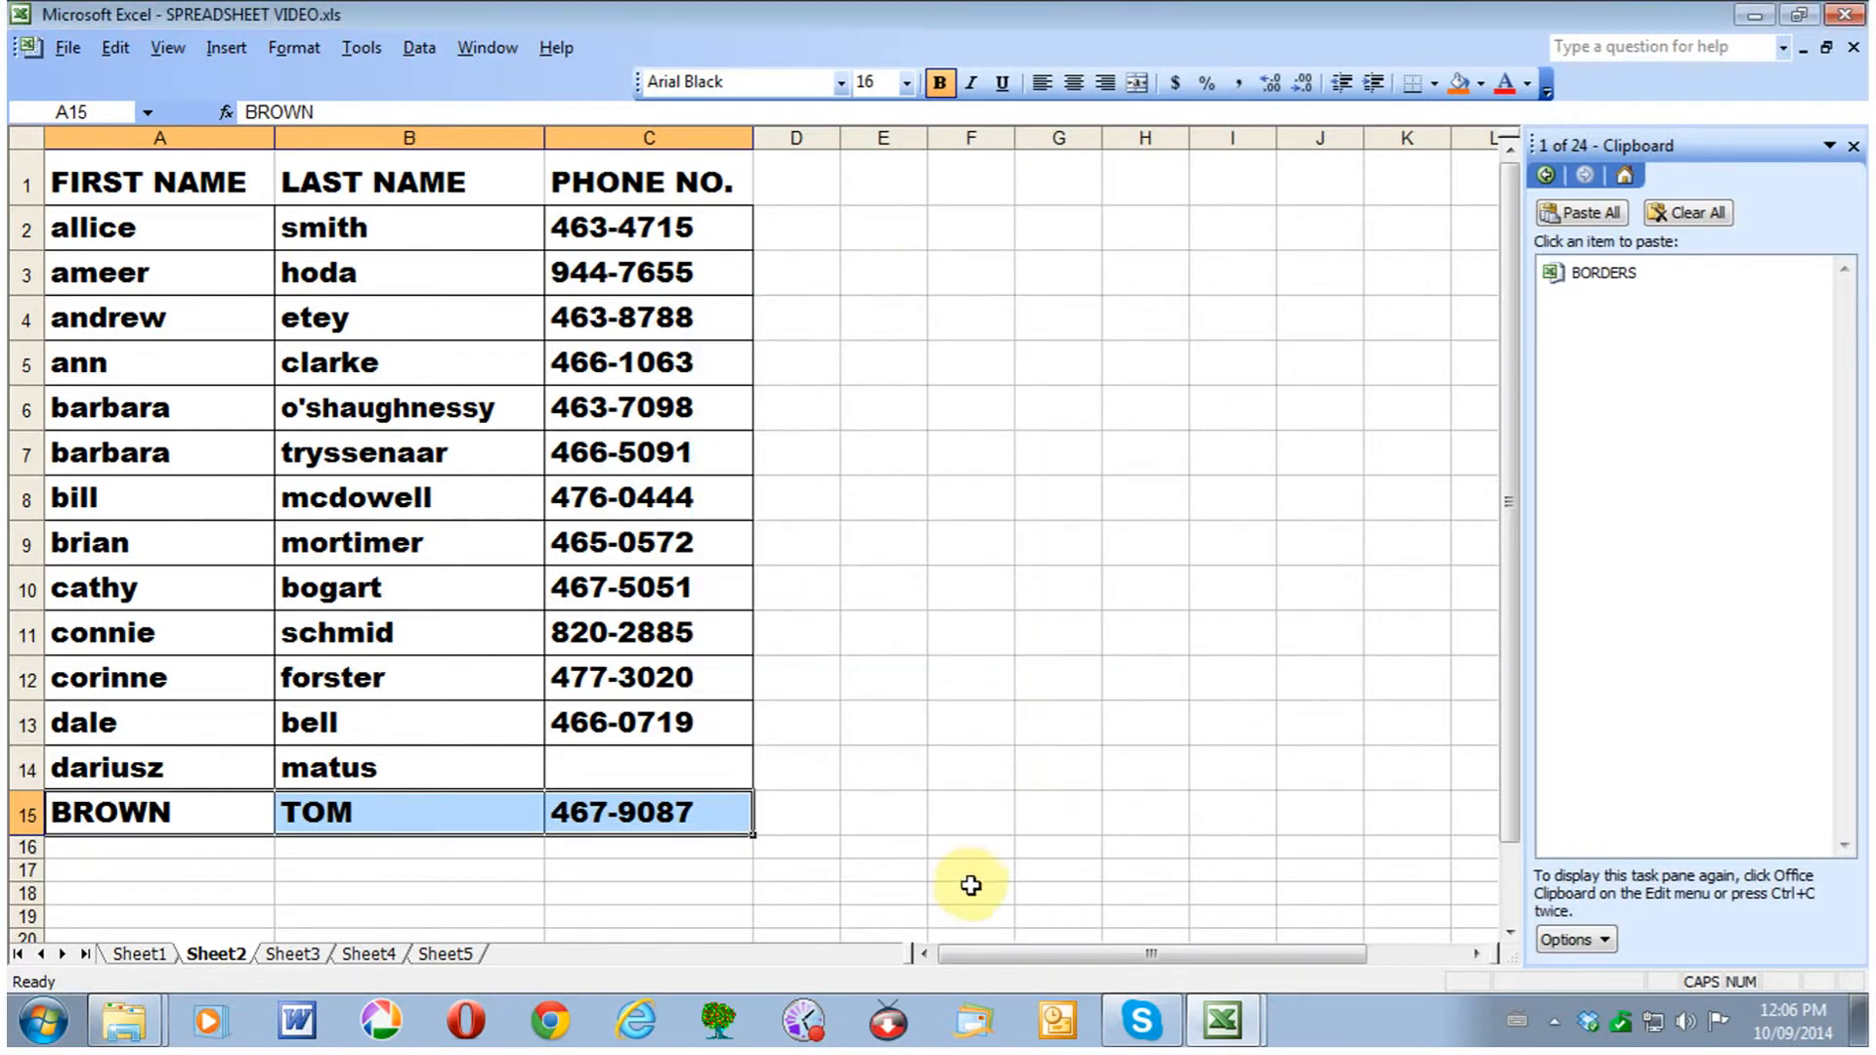
left_click(970, 887)
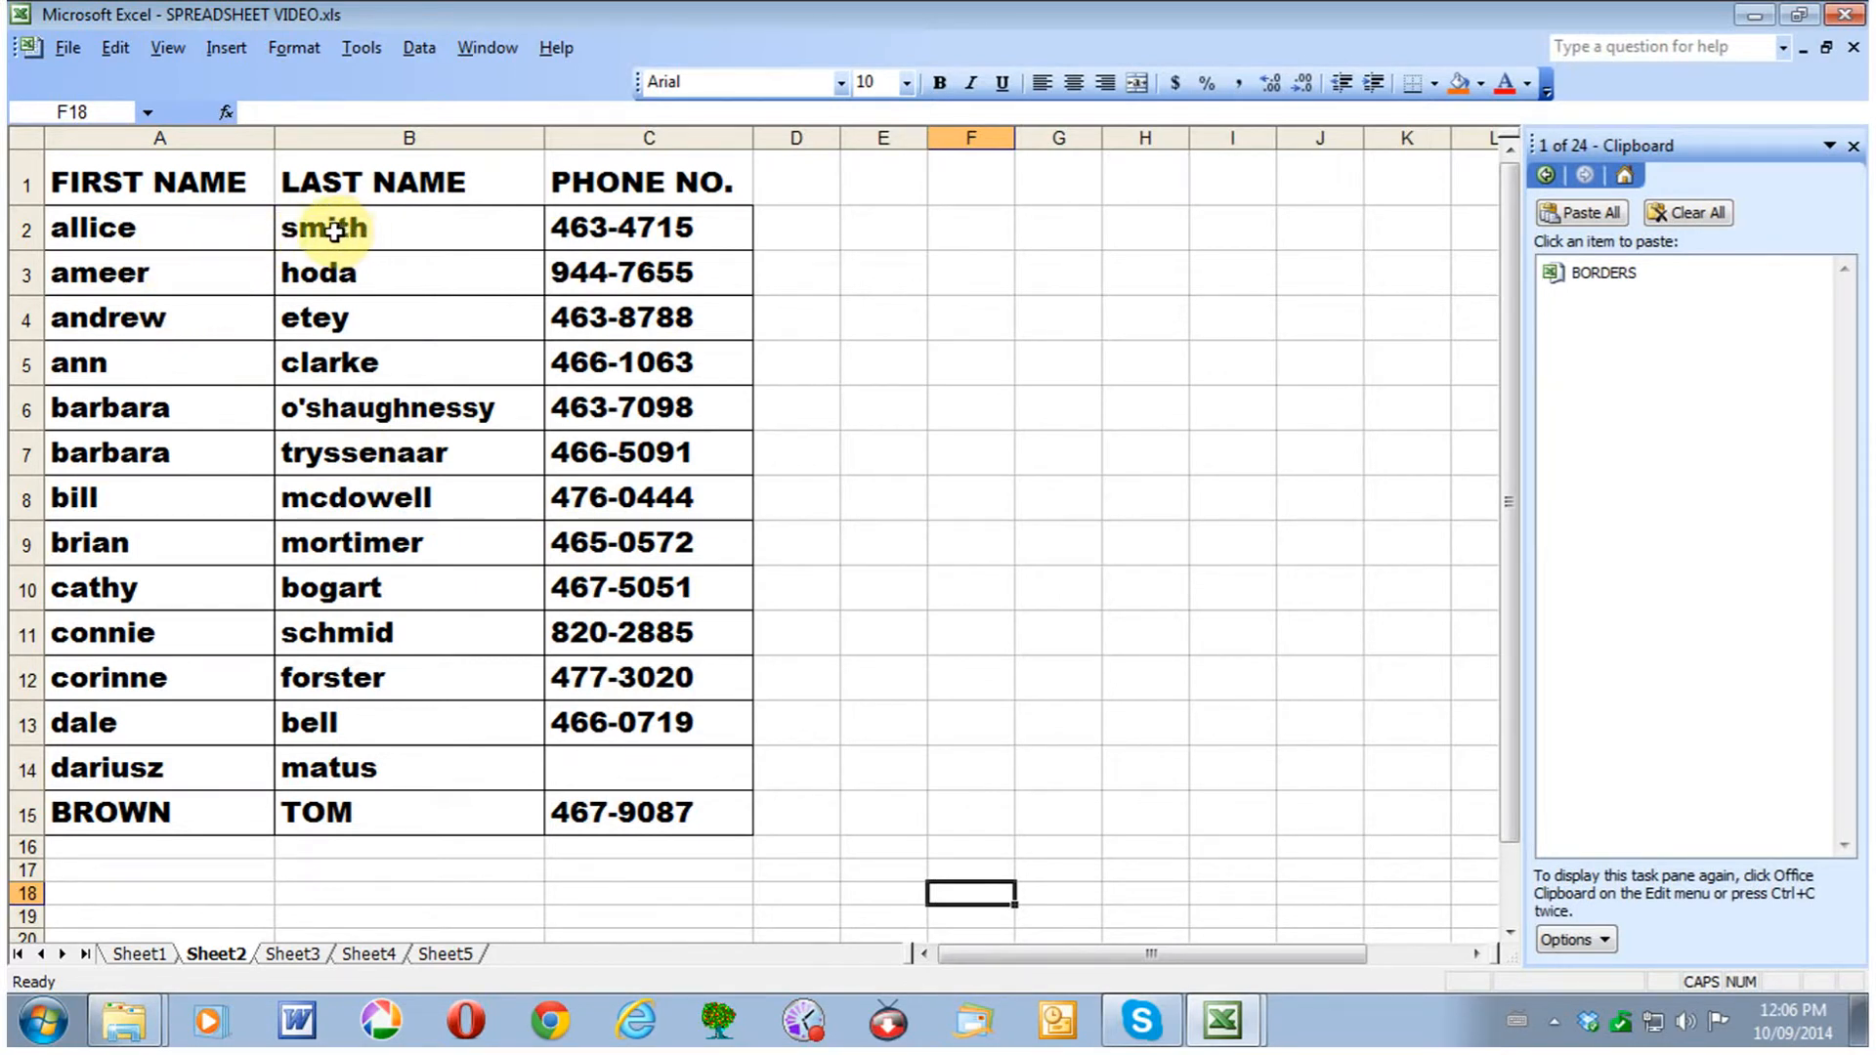
- Select the full data range A2:C15, including the new row, for re-sorting
left_click(64, 225)
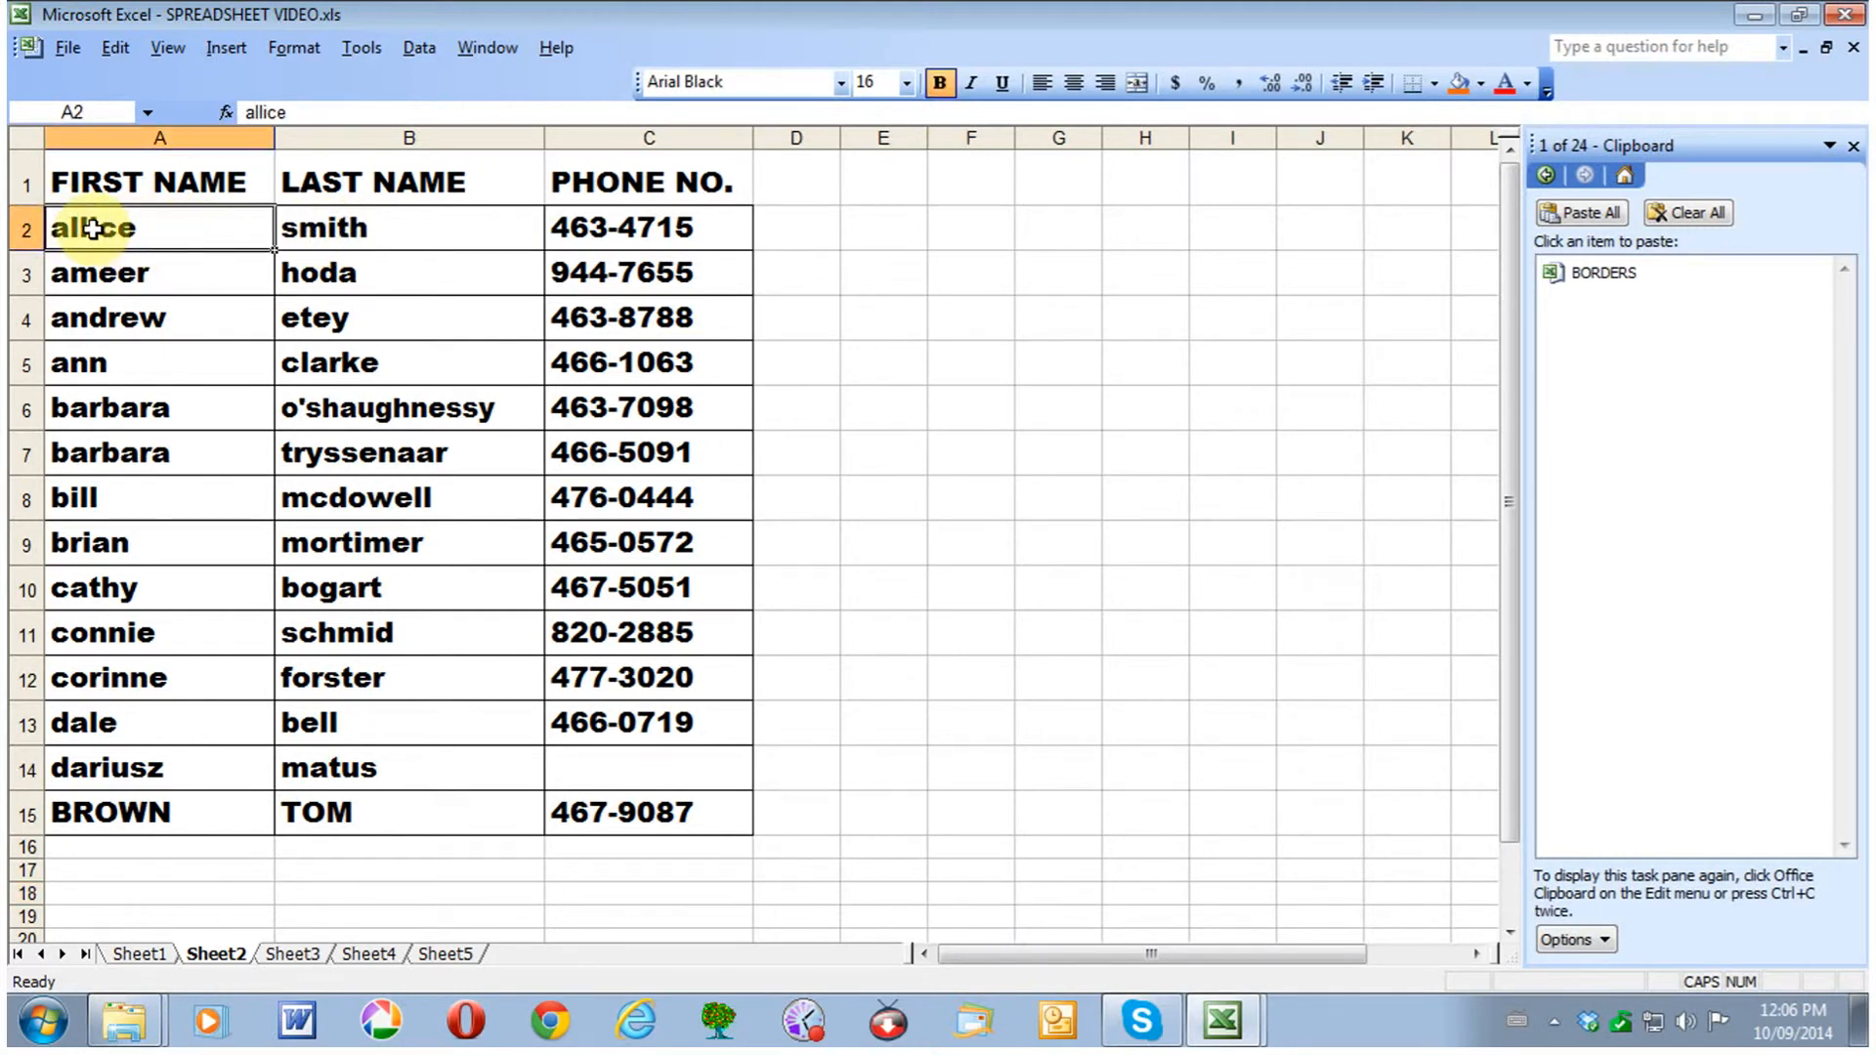
left_click_drag(92, 228, 608, 808)
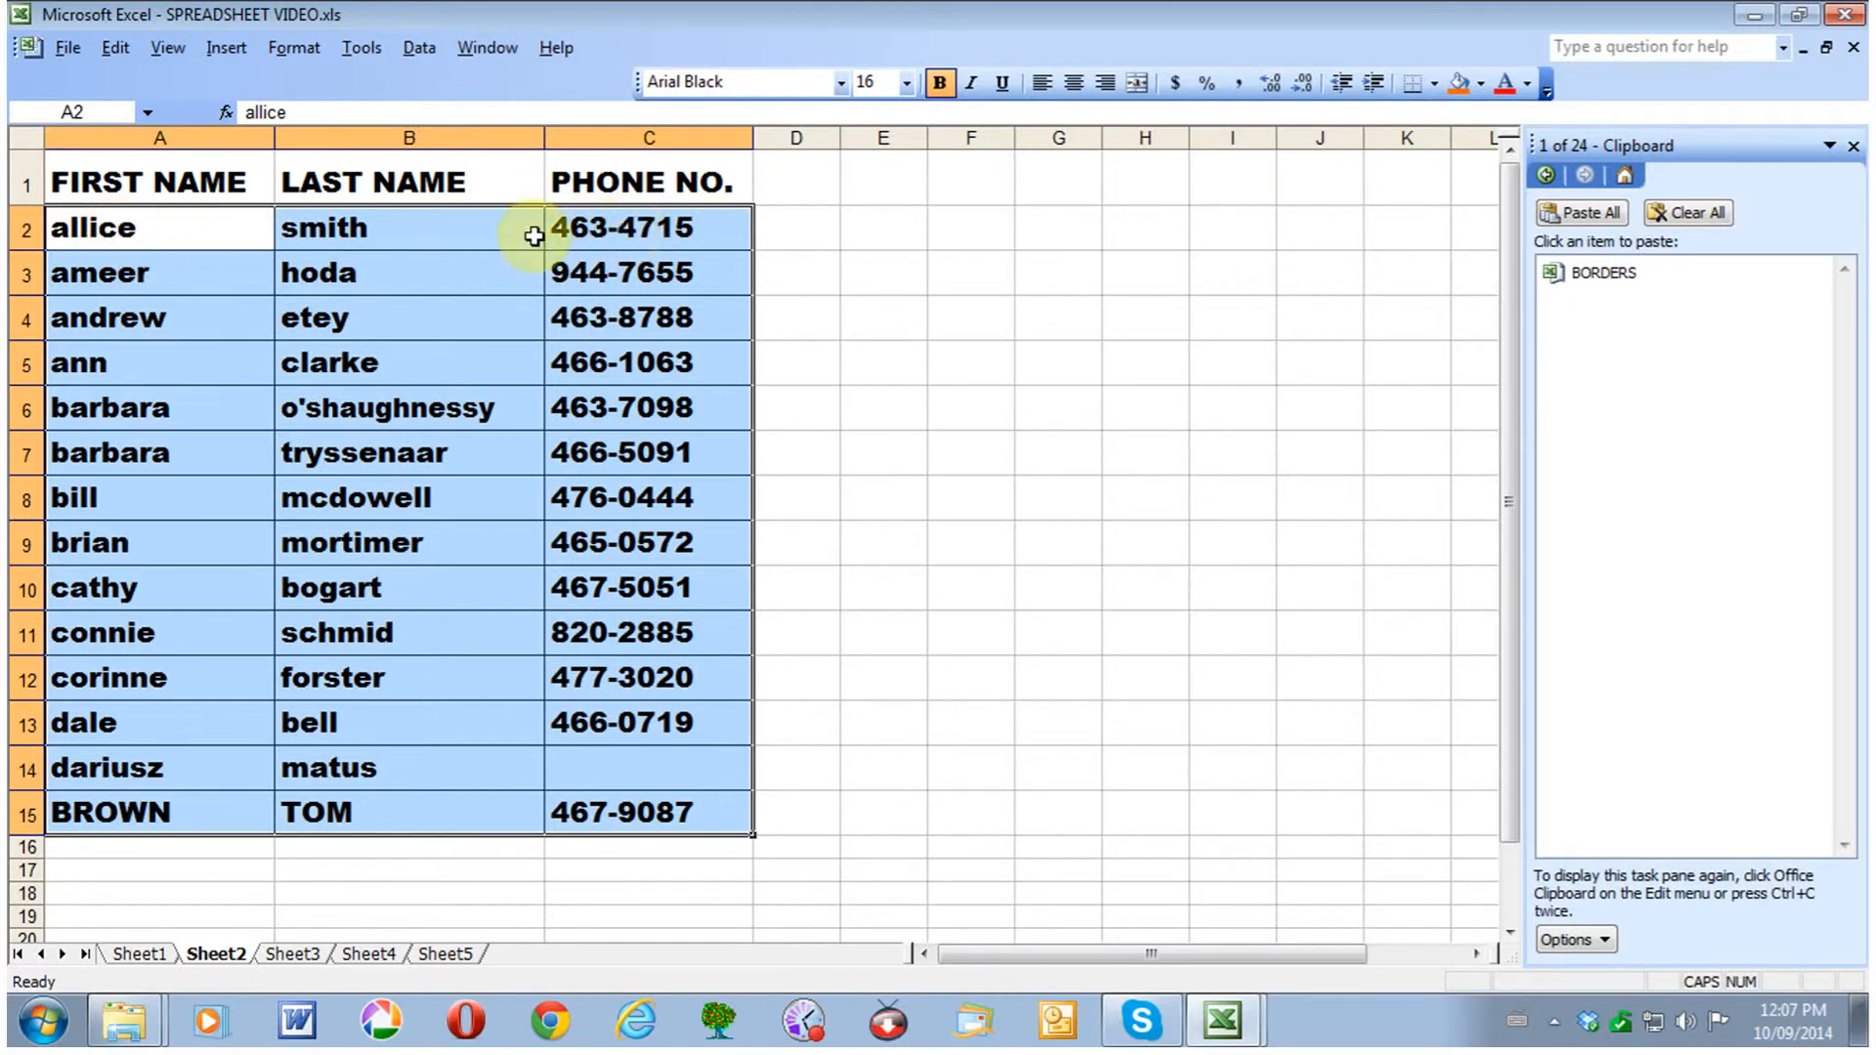
left_click_drag(193, 227, 431, 796)
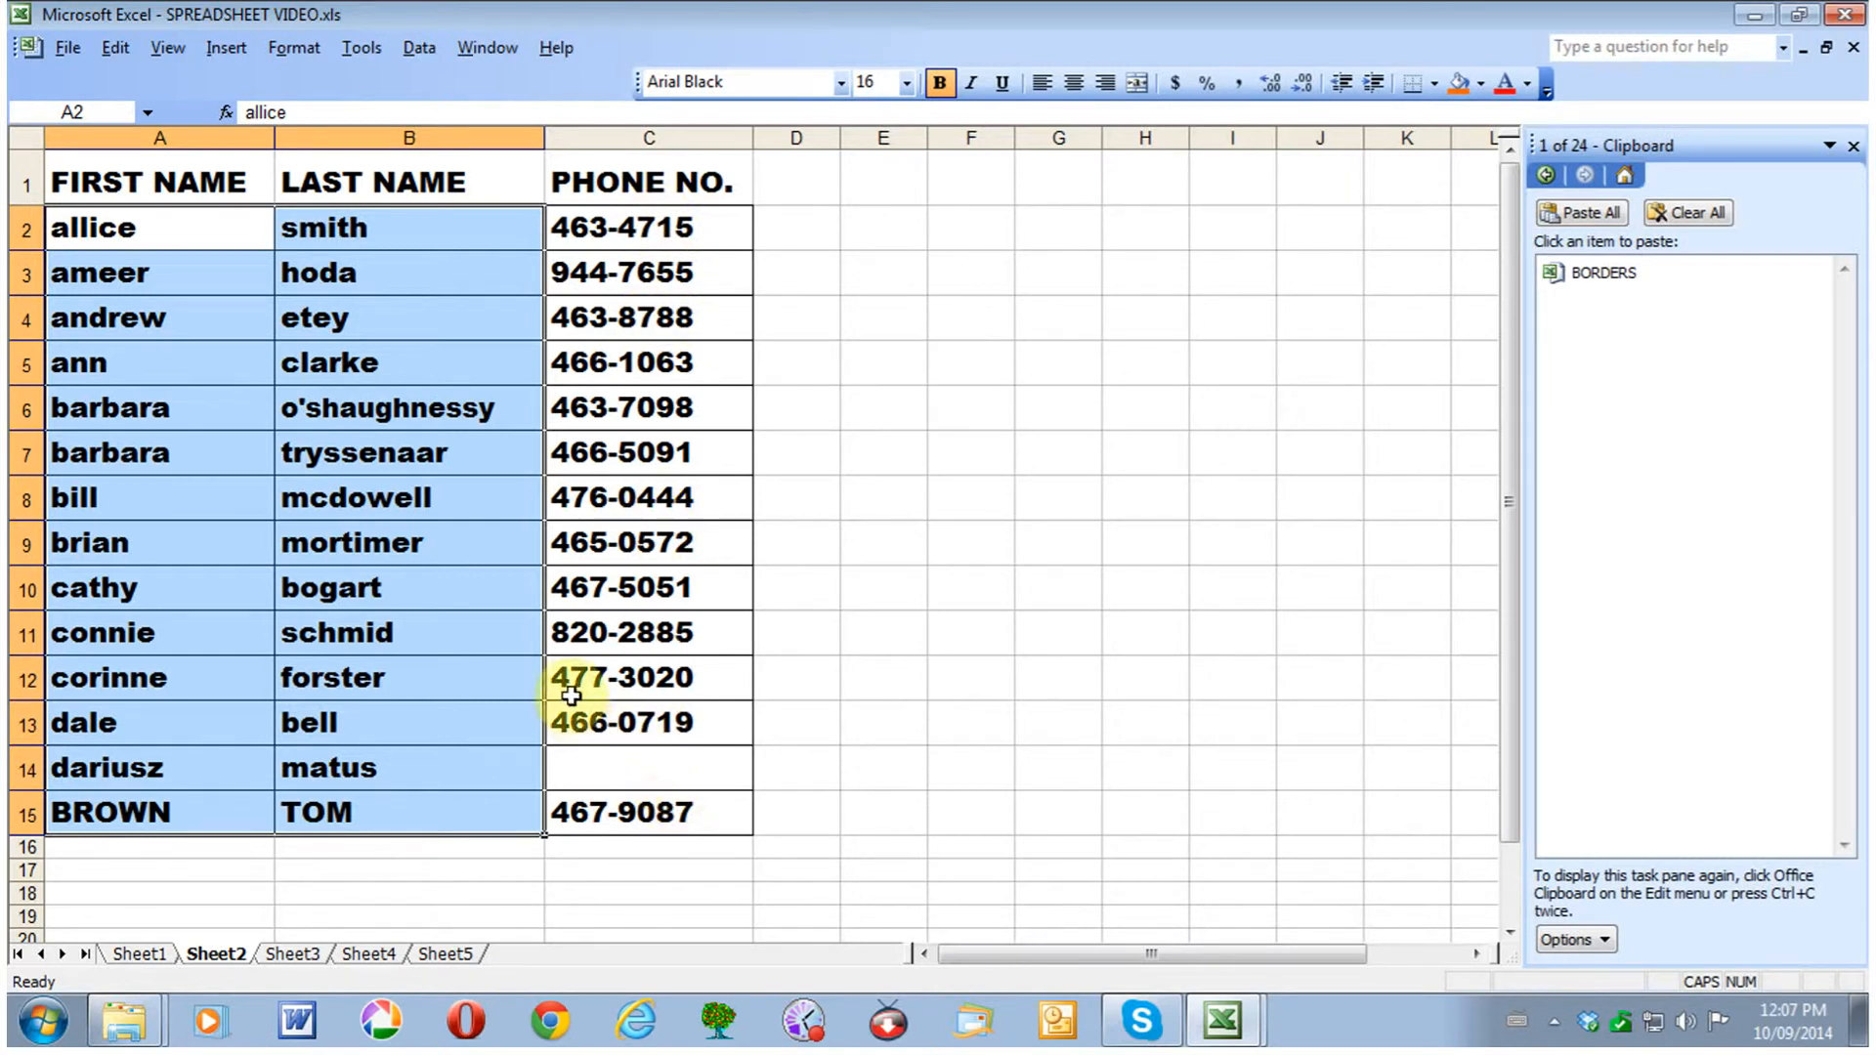
left_click_drag(124, 229, 651, 794)
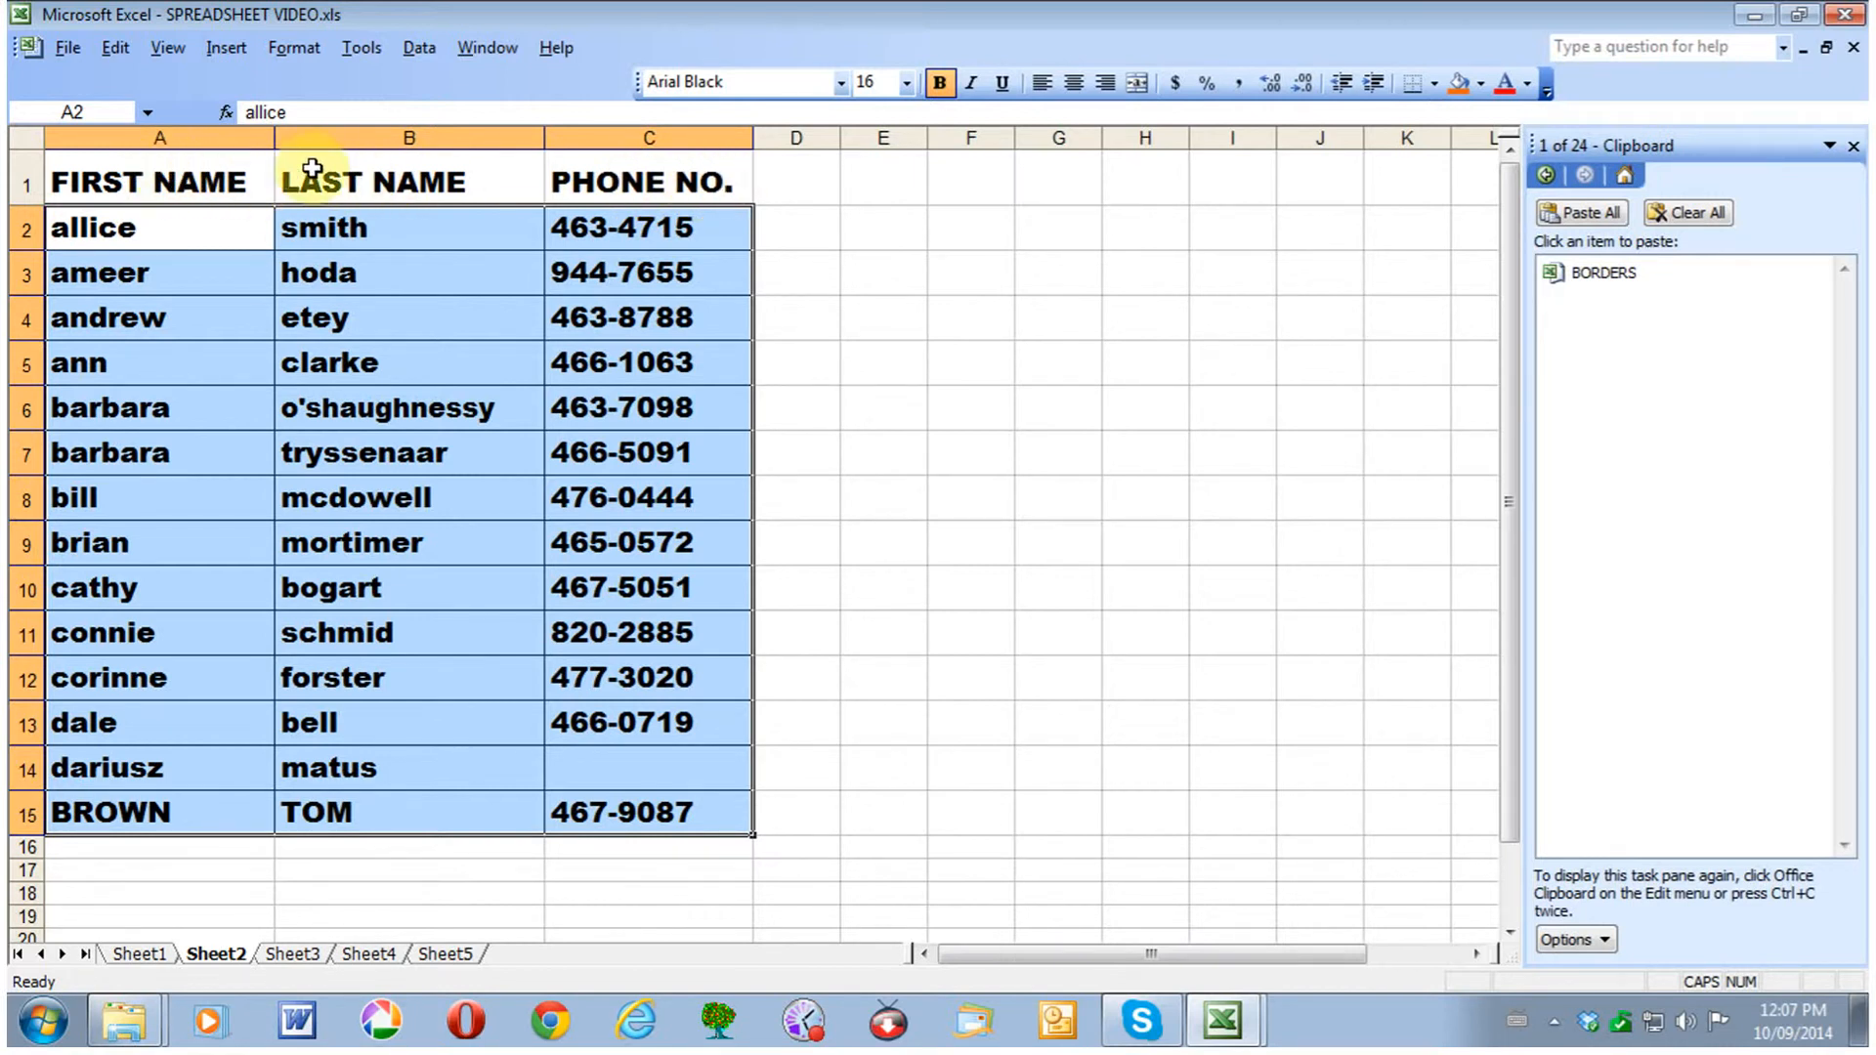
left_click(420, 45)
- Sort Sheet2's phone list ascending by LAST NAME, then go to Sheet3
left_click(459, 79)
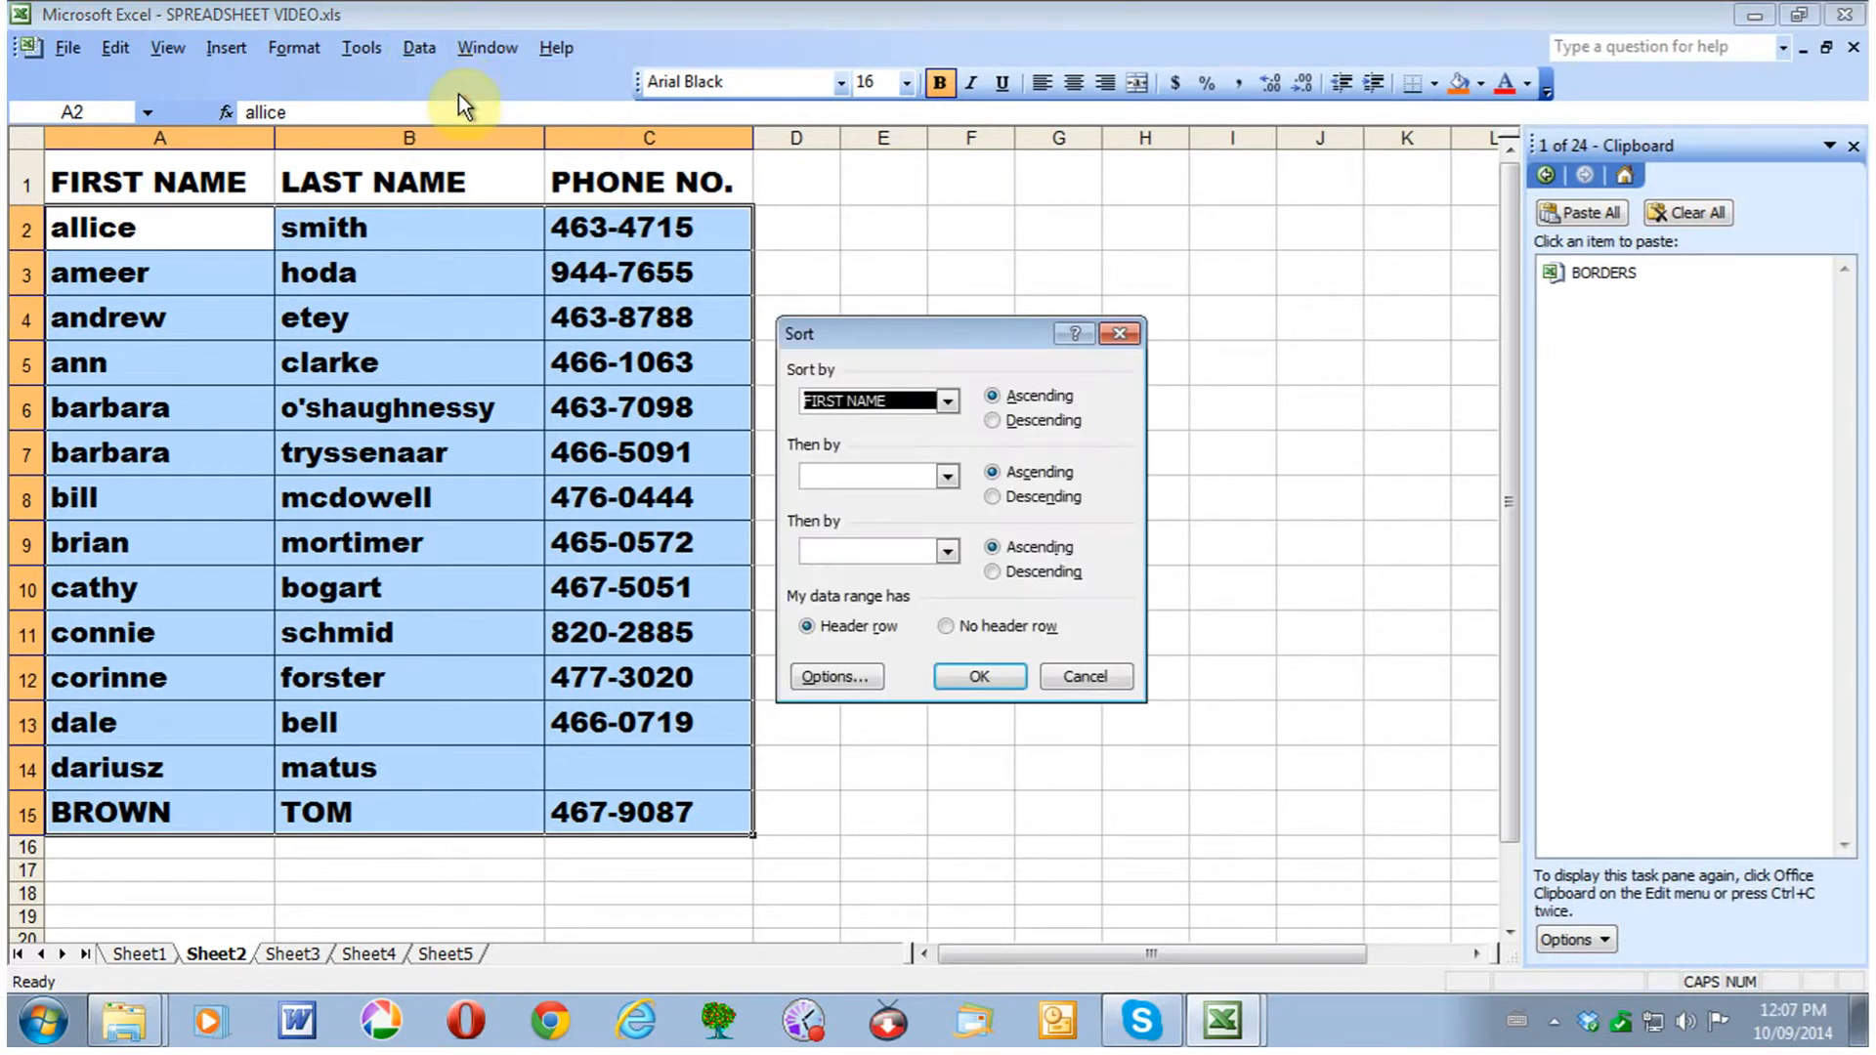
left_click(949, 401)
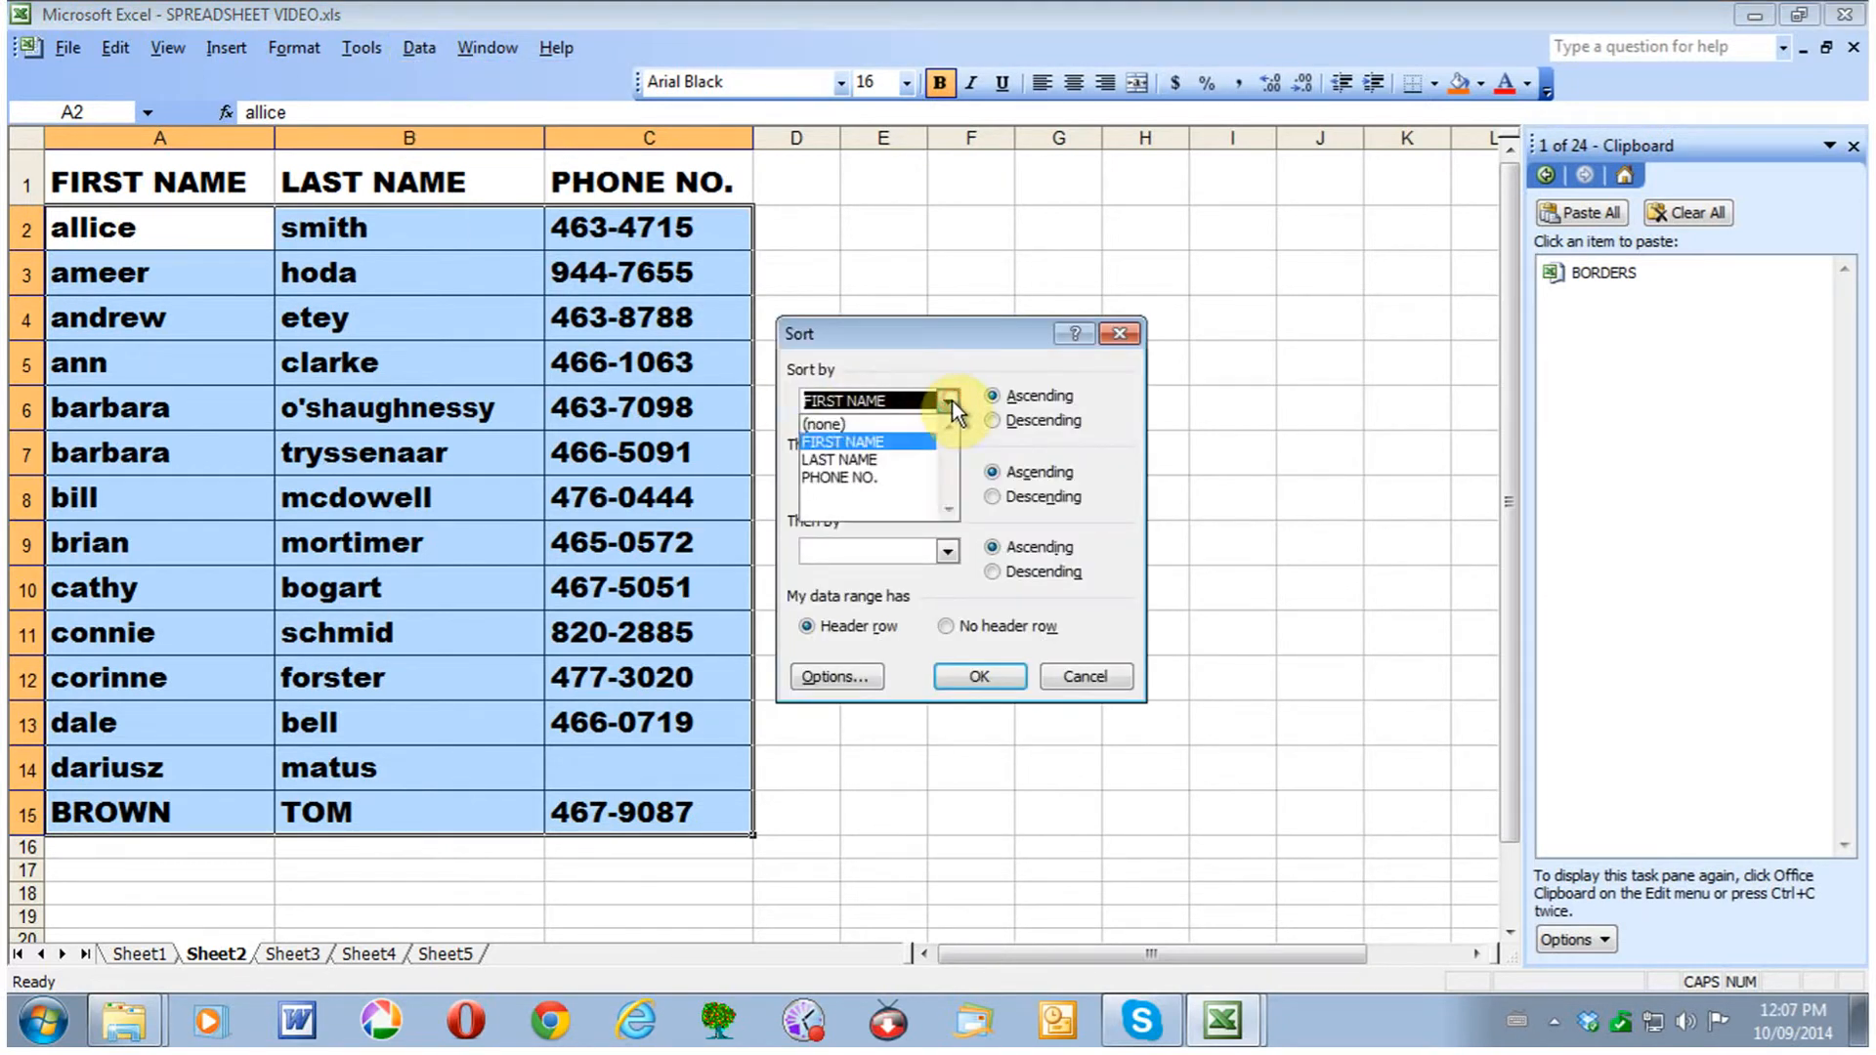
left_click(891, 459)
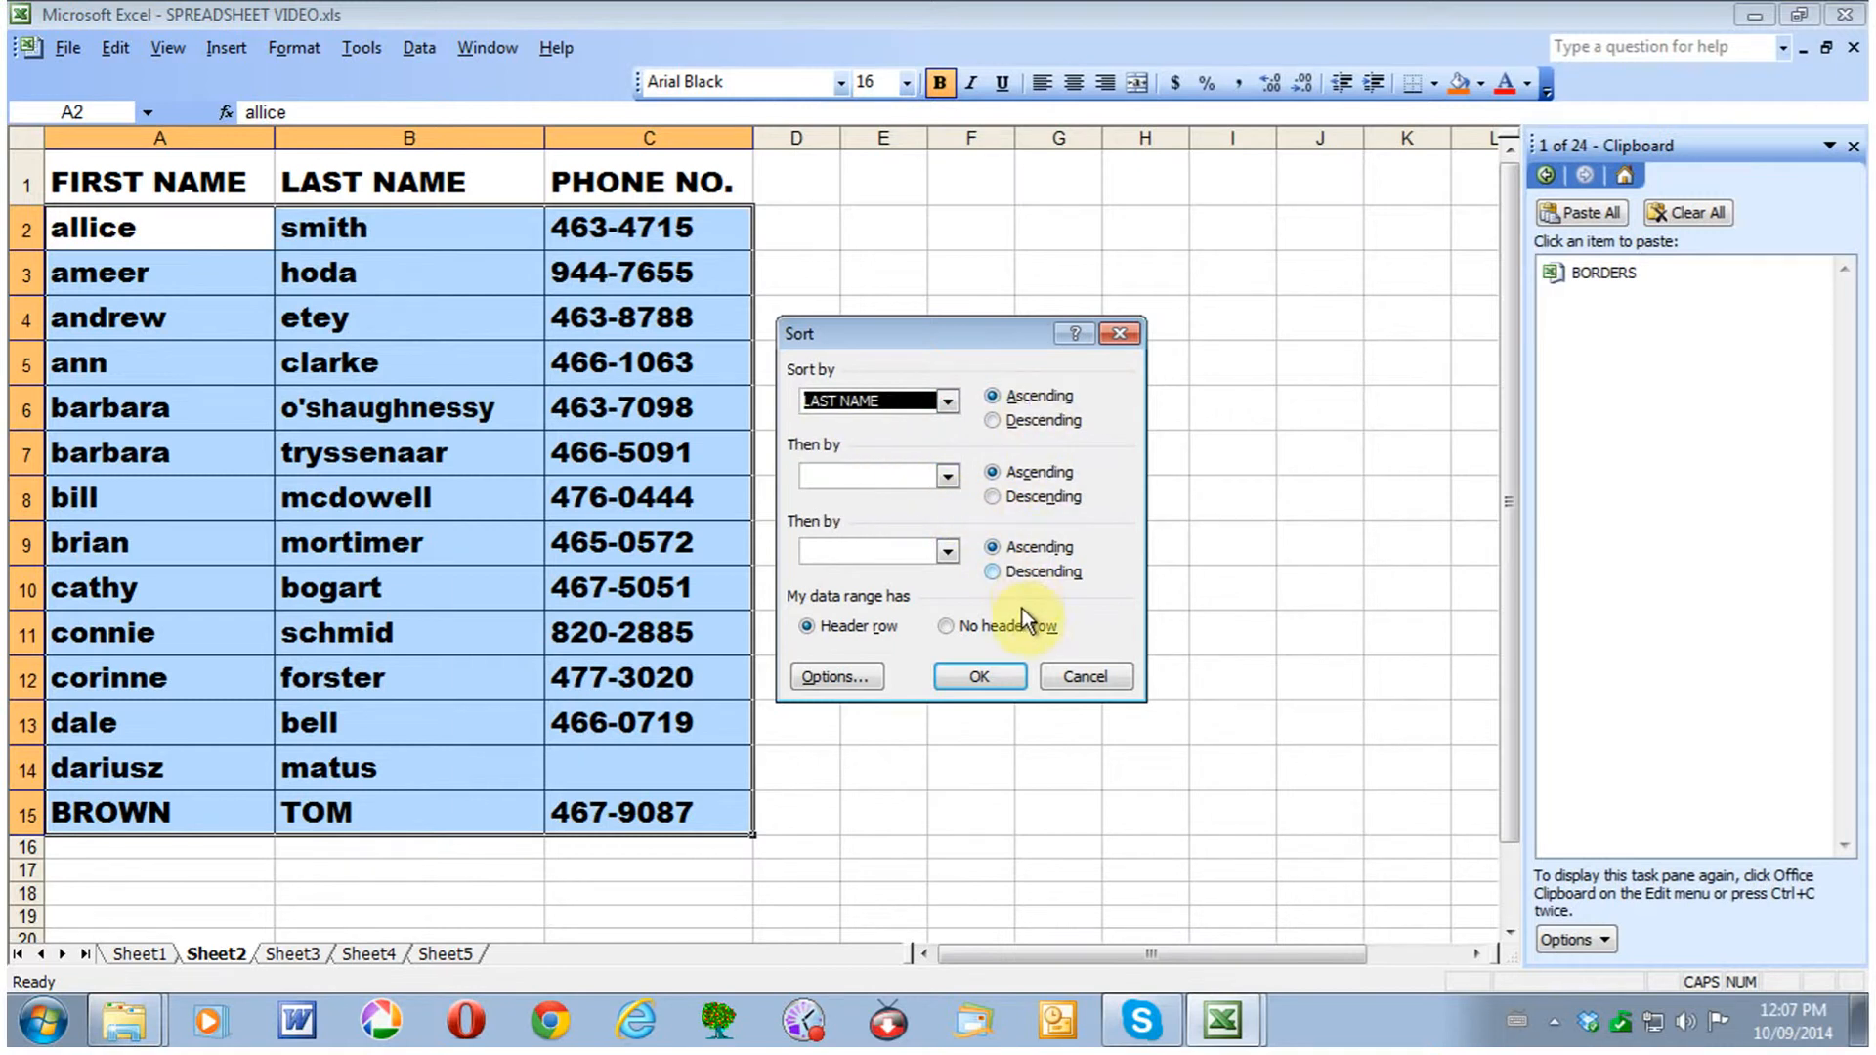
left_click(985, 677)
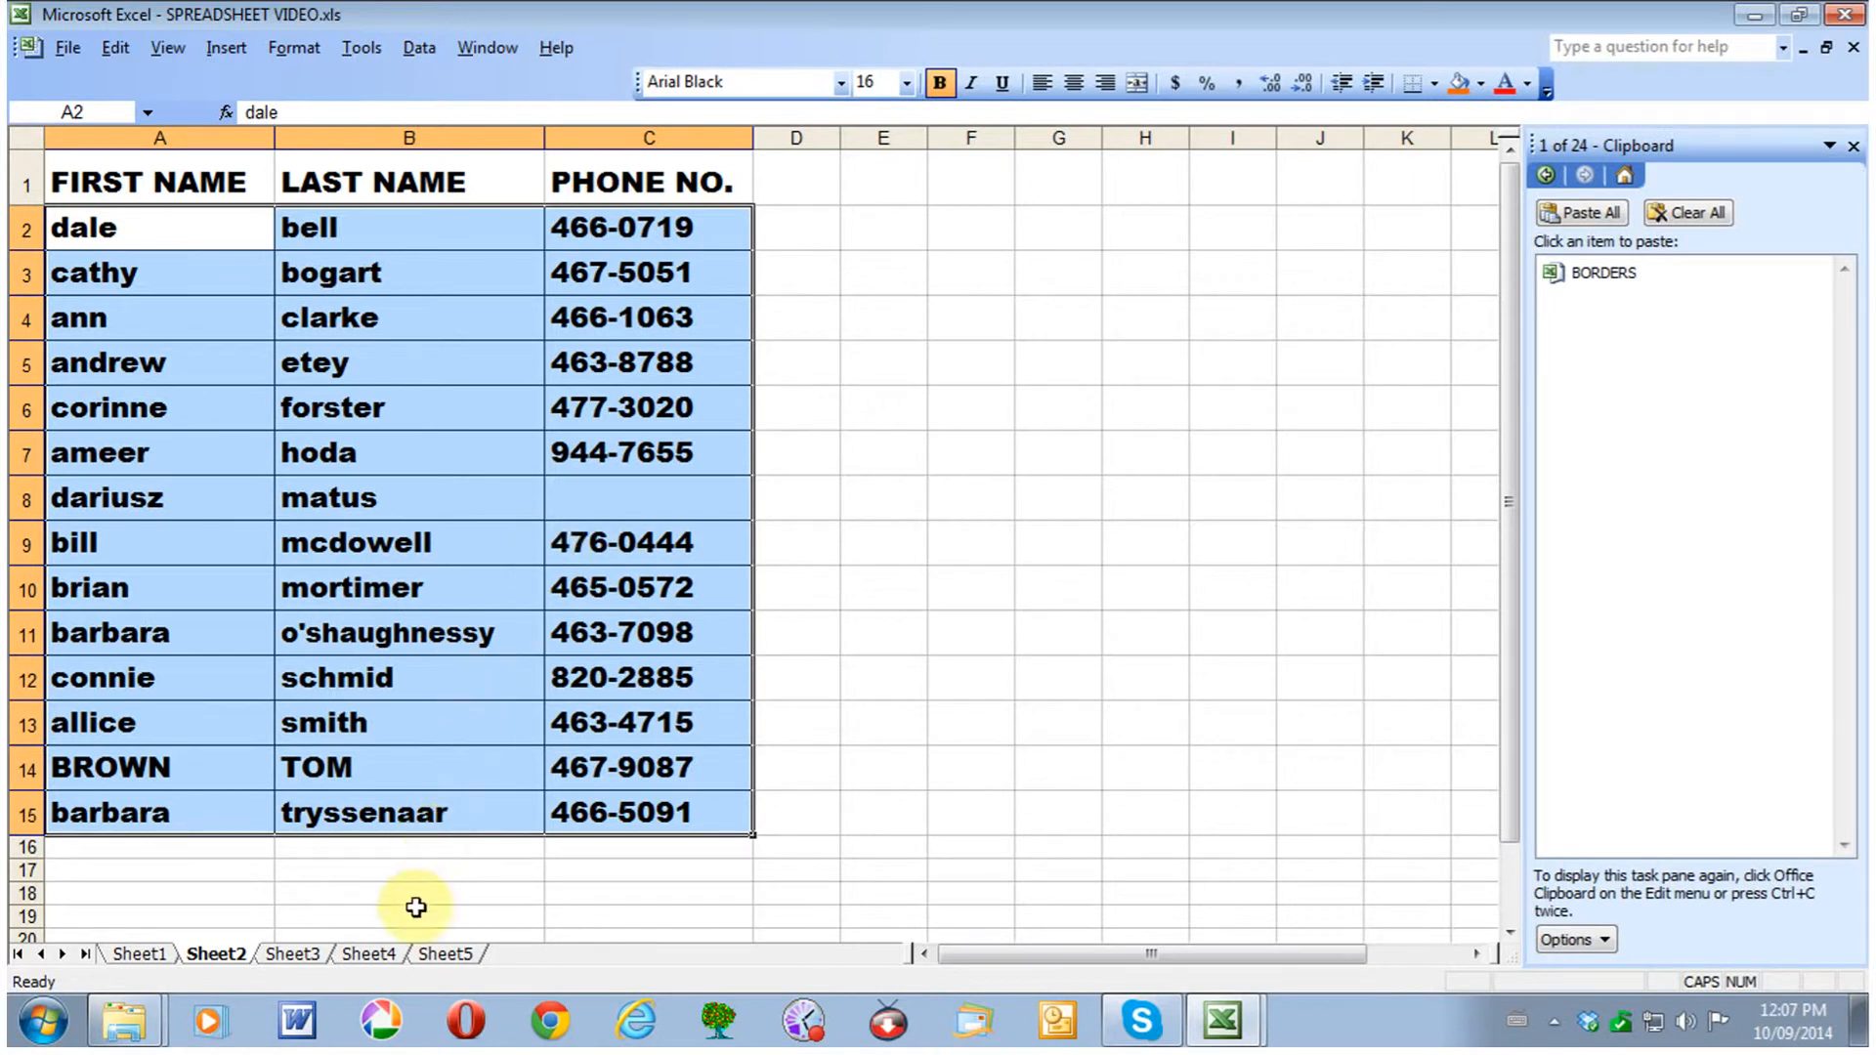
left_click(293, 954)
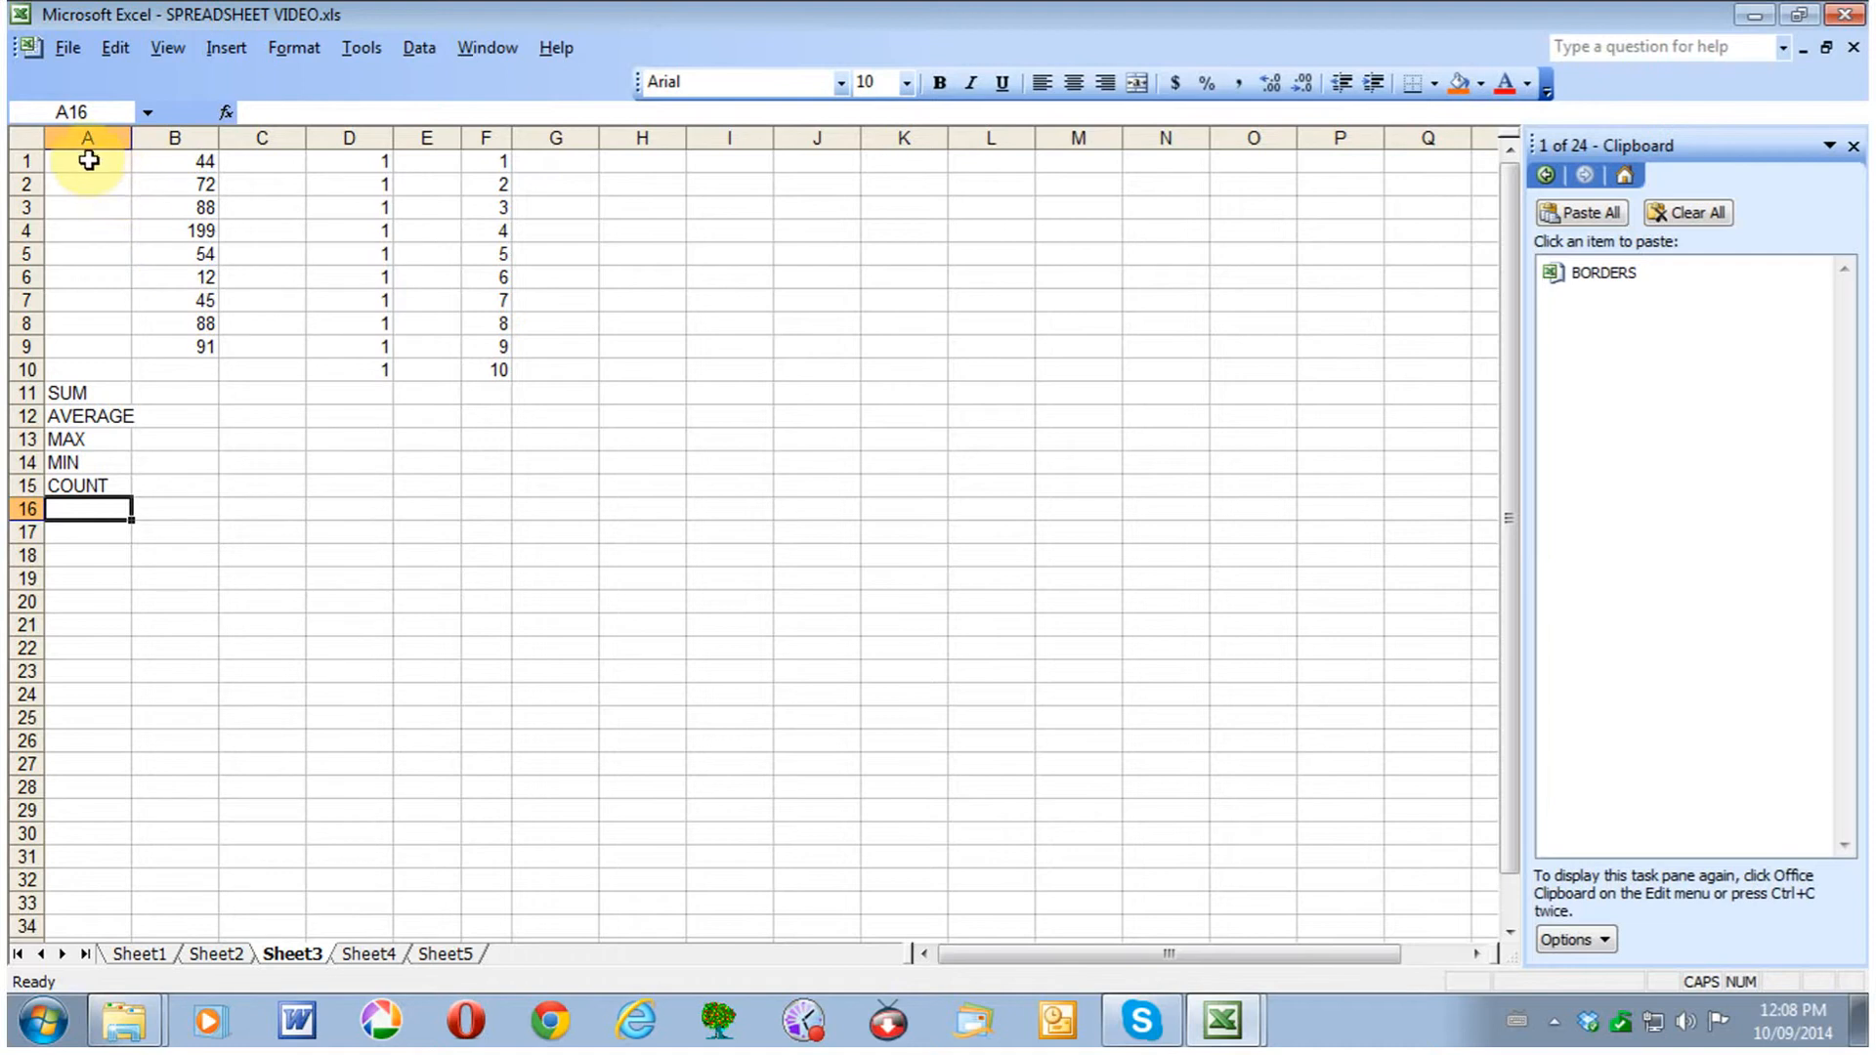
- Make A1:K30 bold 14-point Arial Black and widen column A to fit the labels
left_click(85, 162)
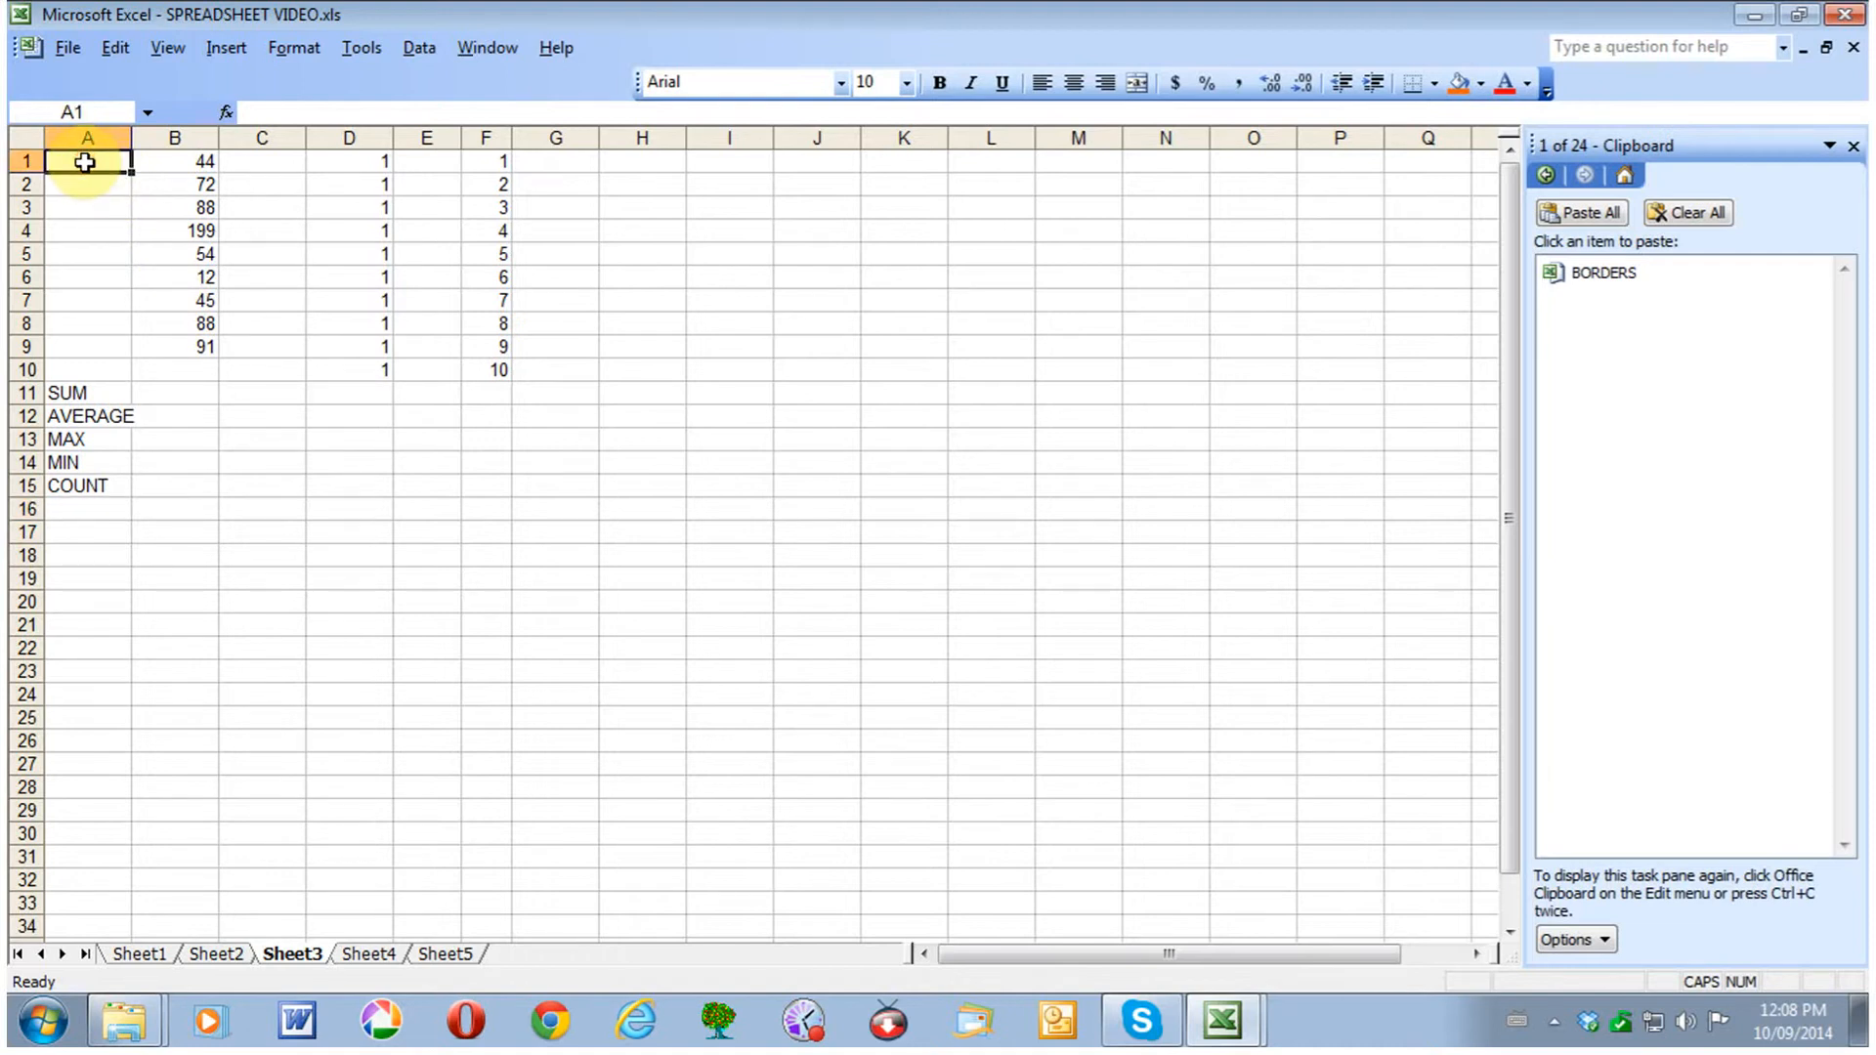
left_click_drag(85, 162, 938, 833)
left_click(941, 83)
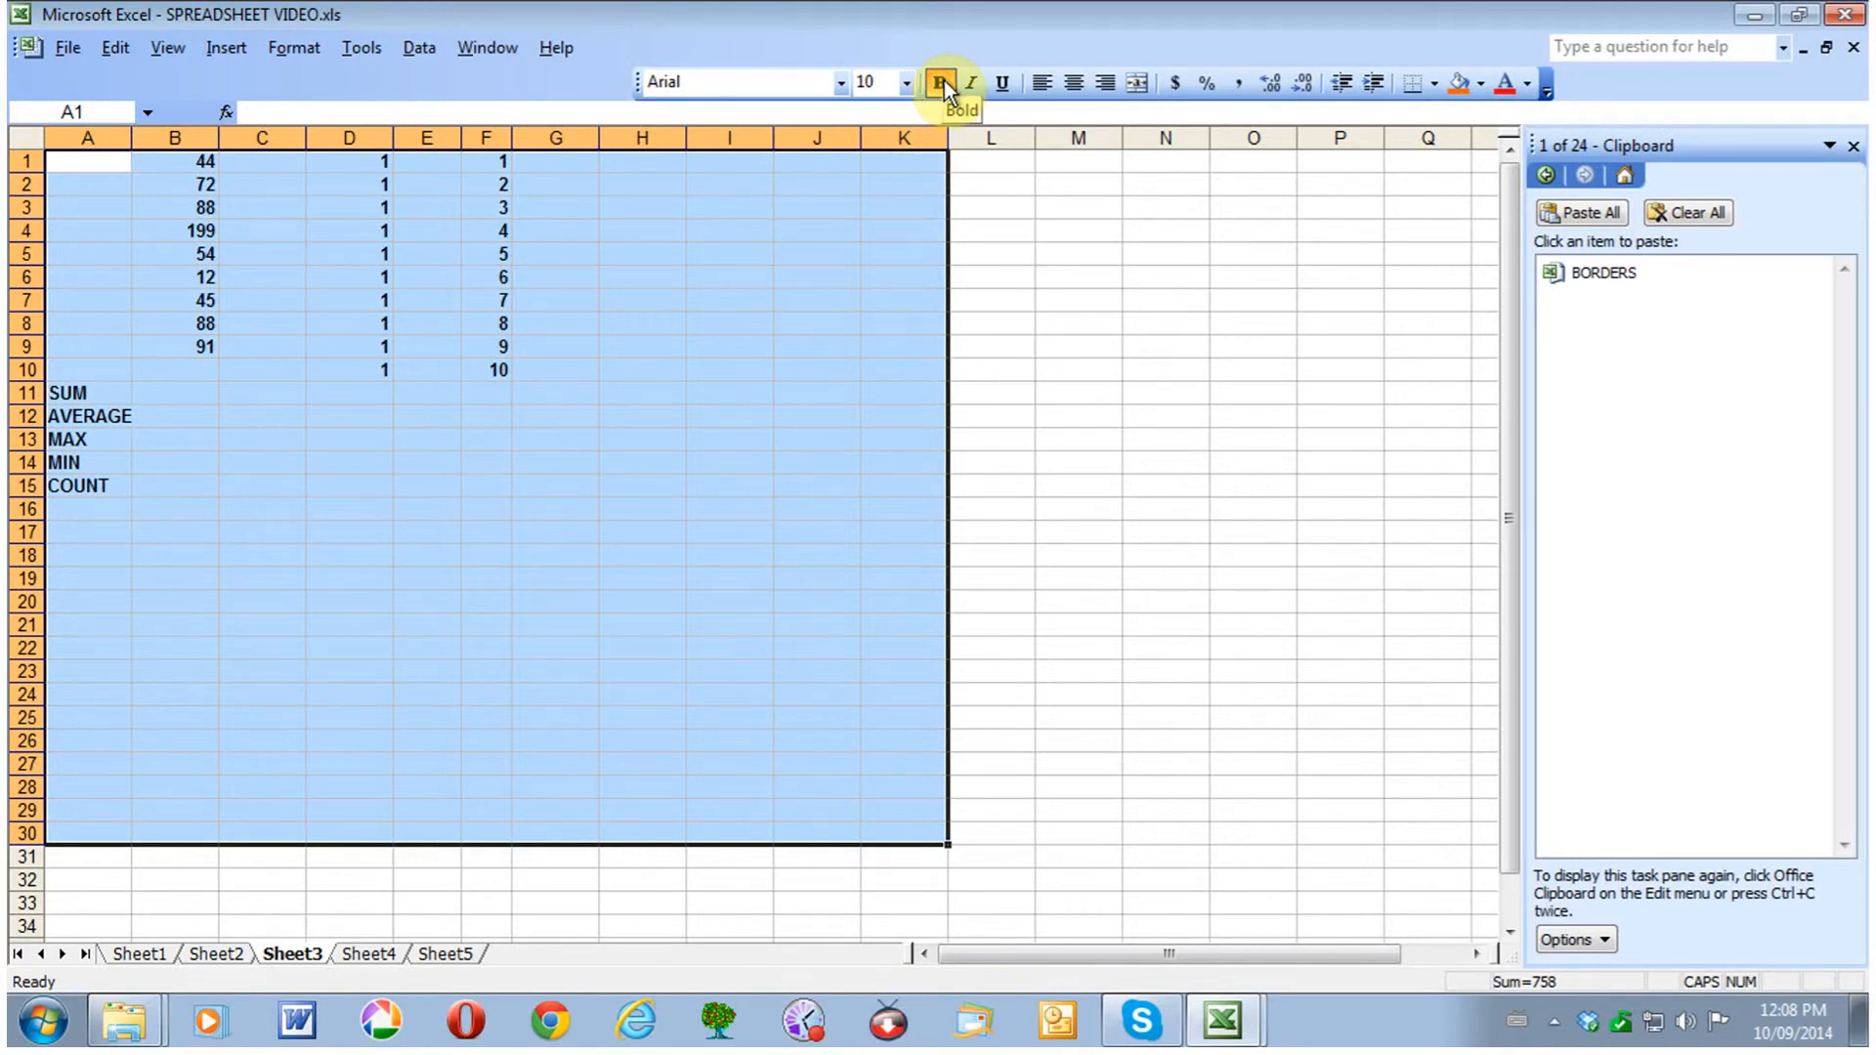
left_click(905, 84)
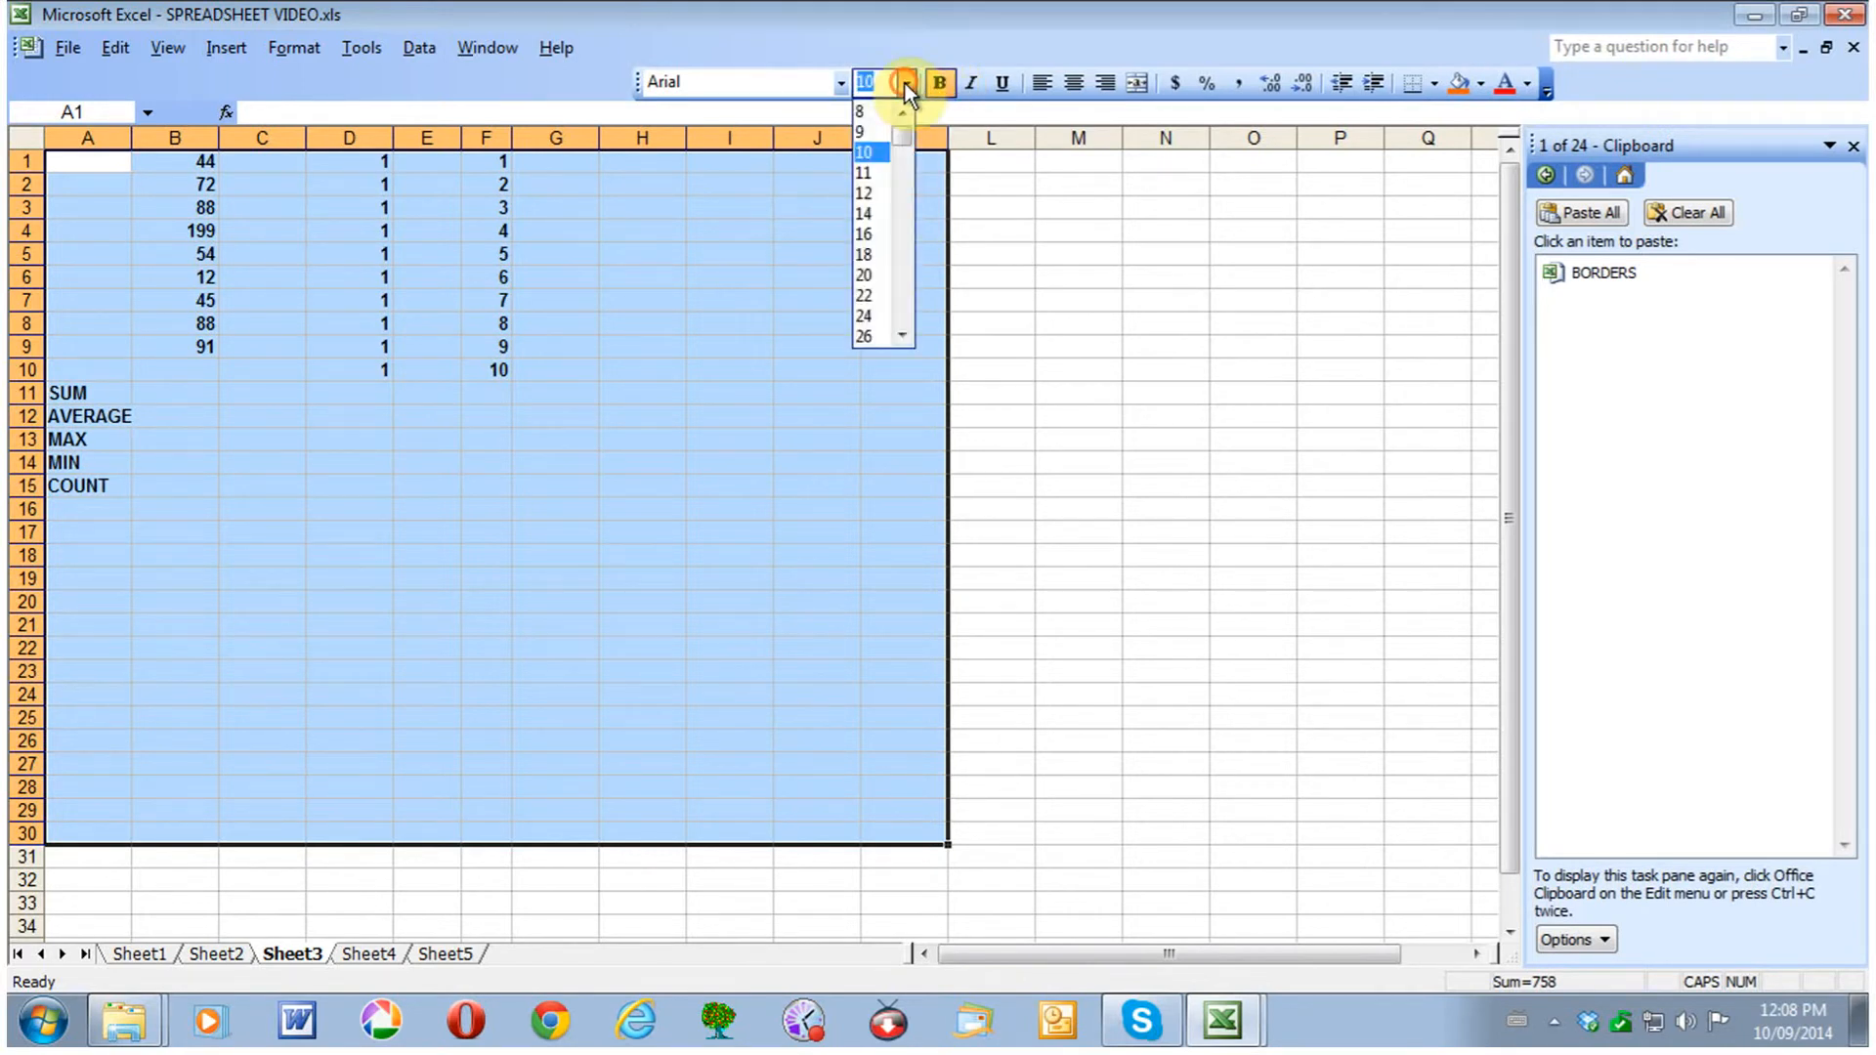
left_click(869, 213)
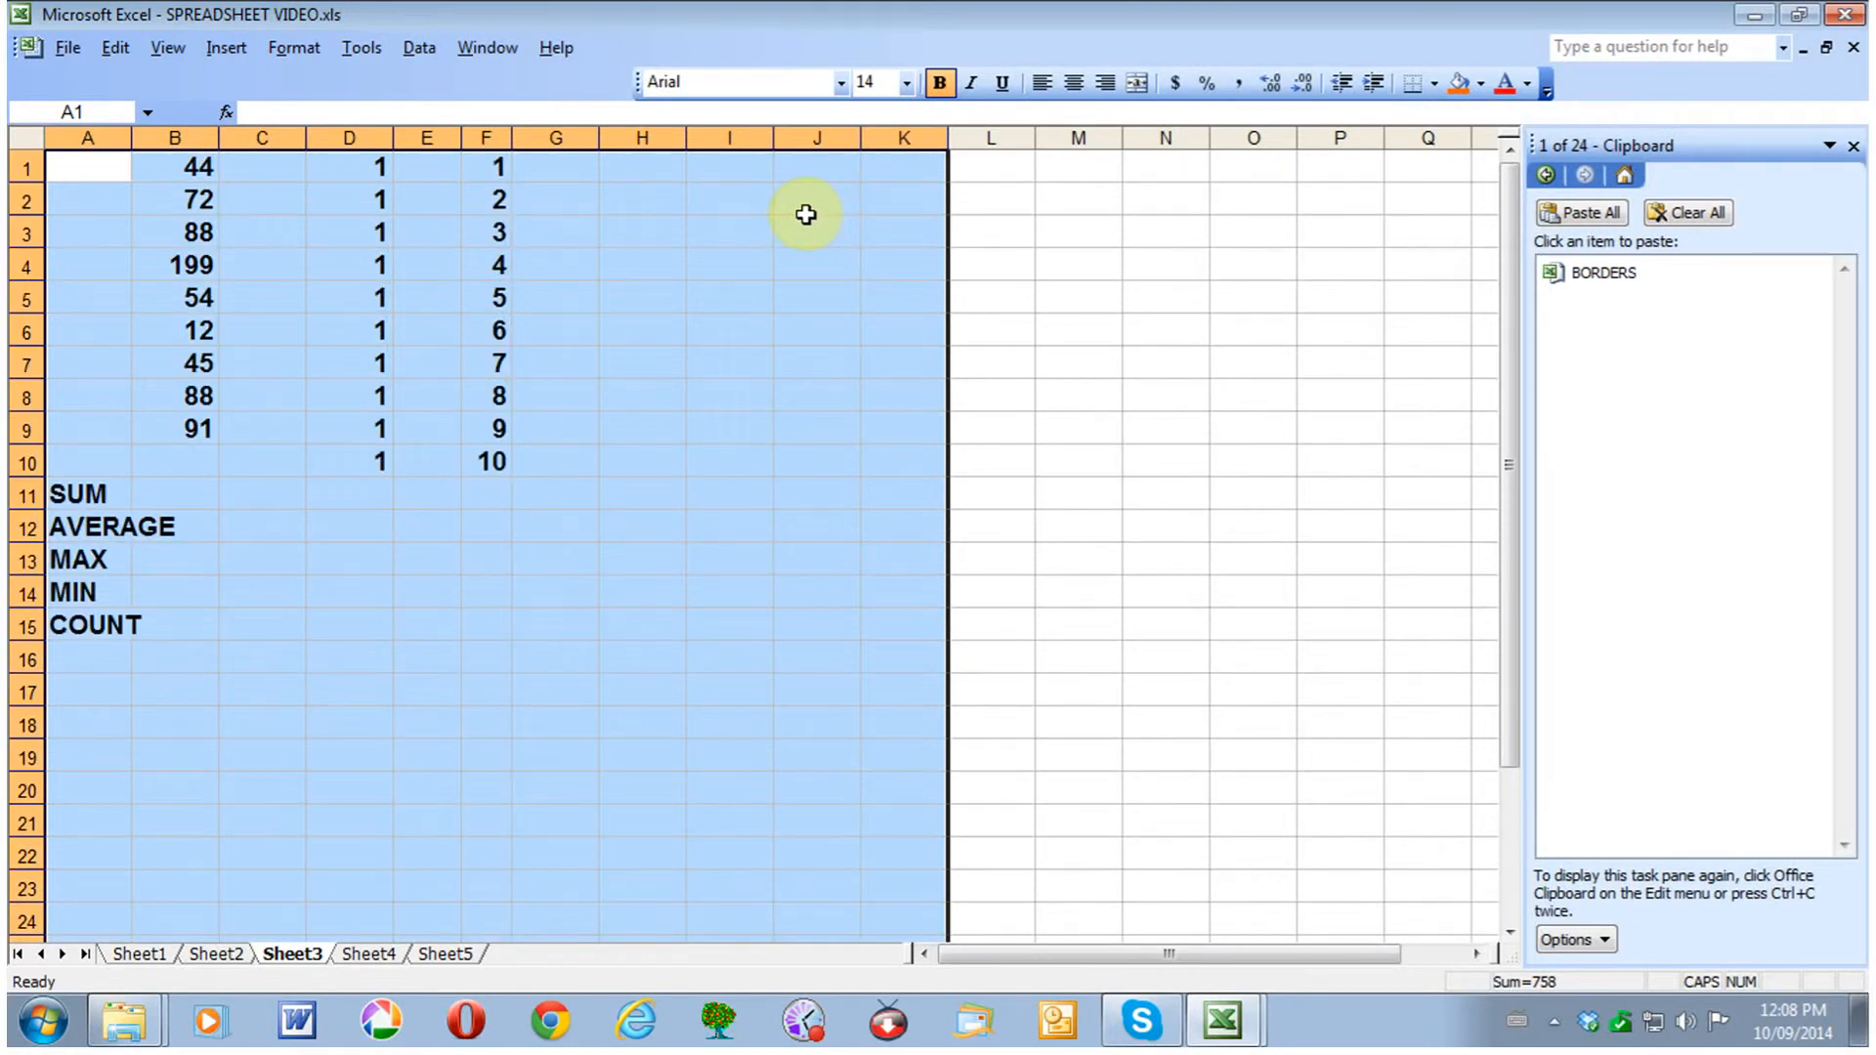
left_click(841, 84)
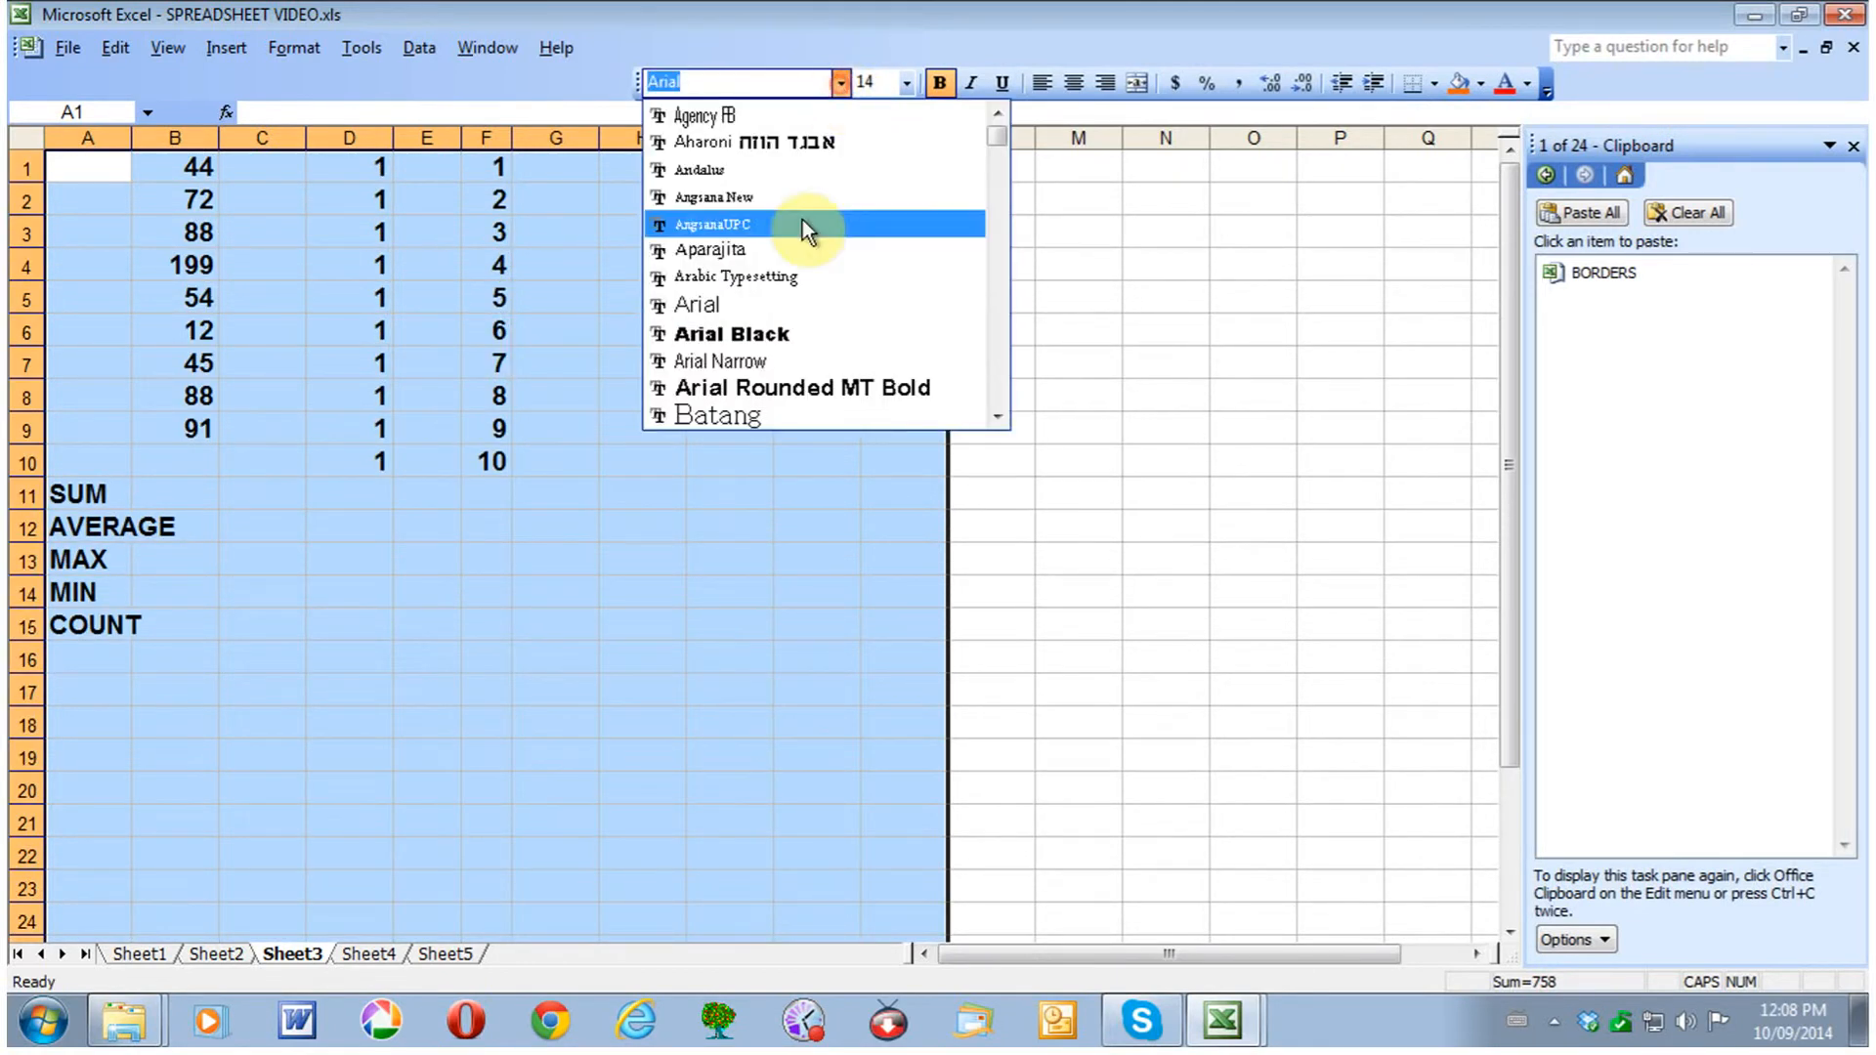
left_click(758, 336)
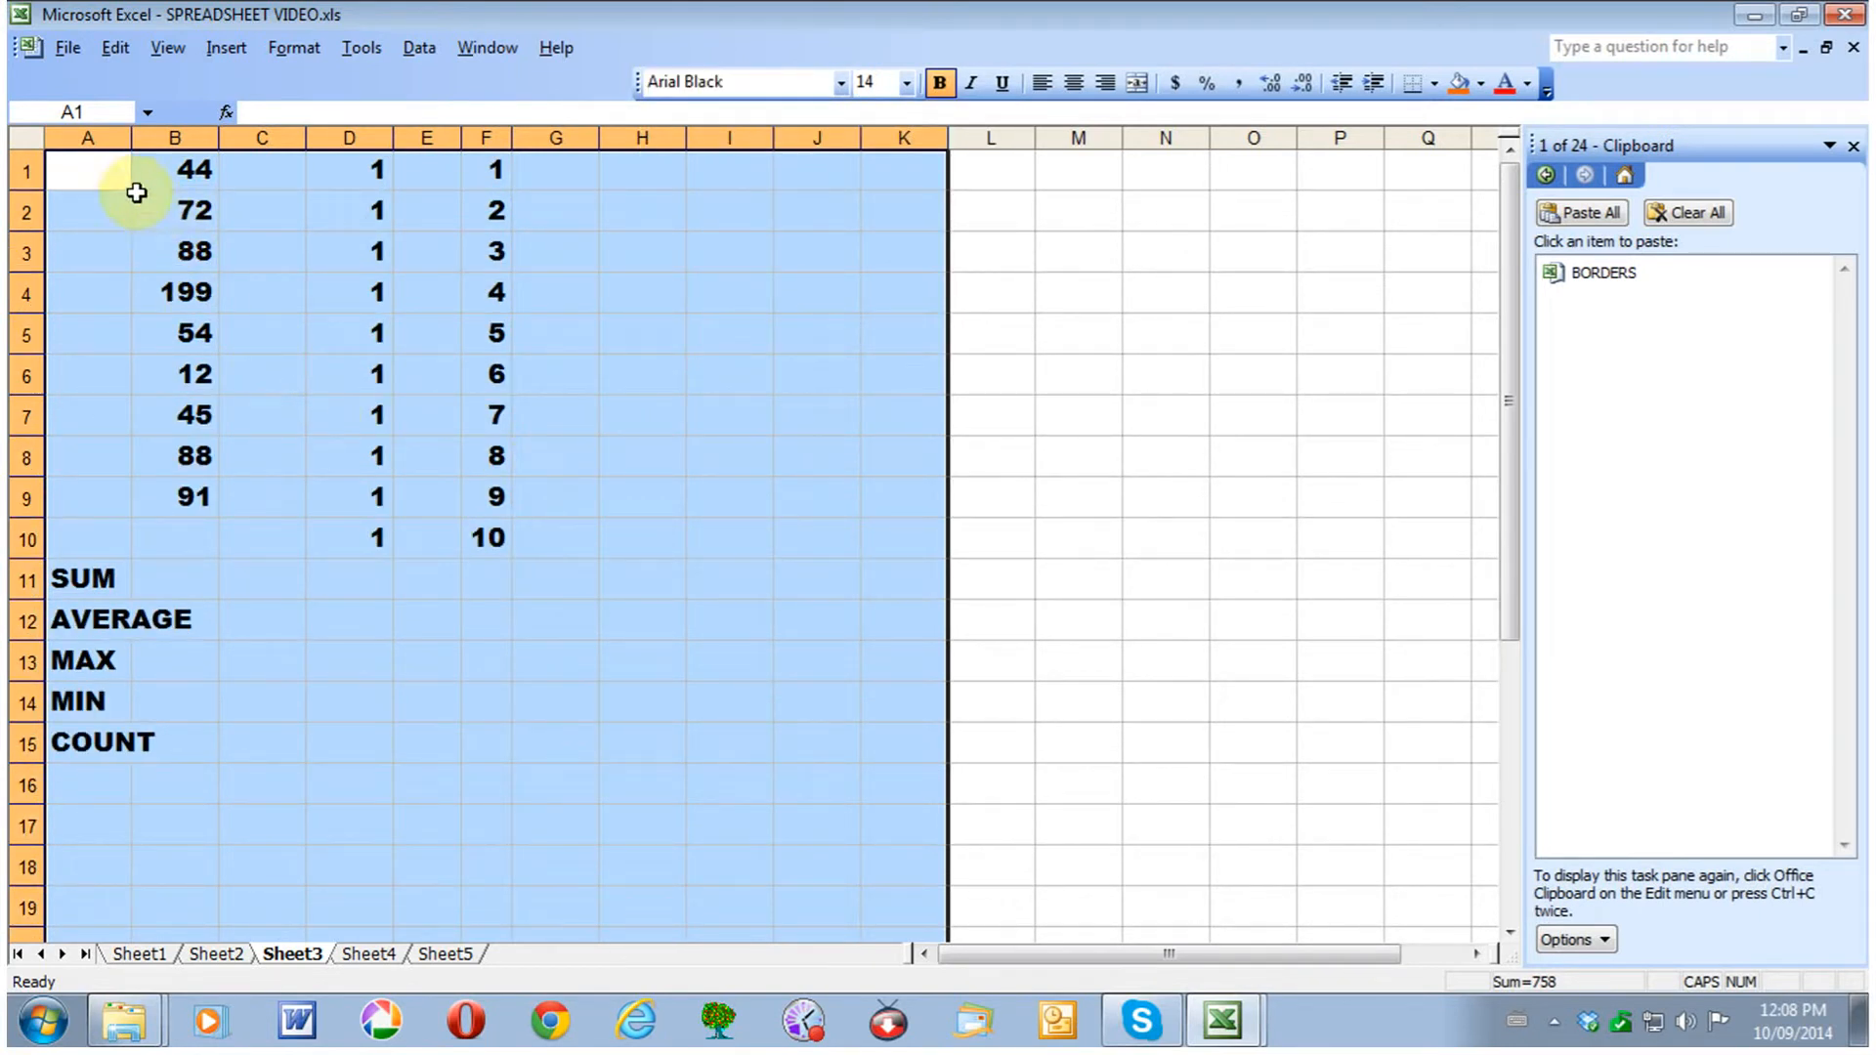
left_click(125, 139)
left_click_drag(129, 142, 221, 148)
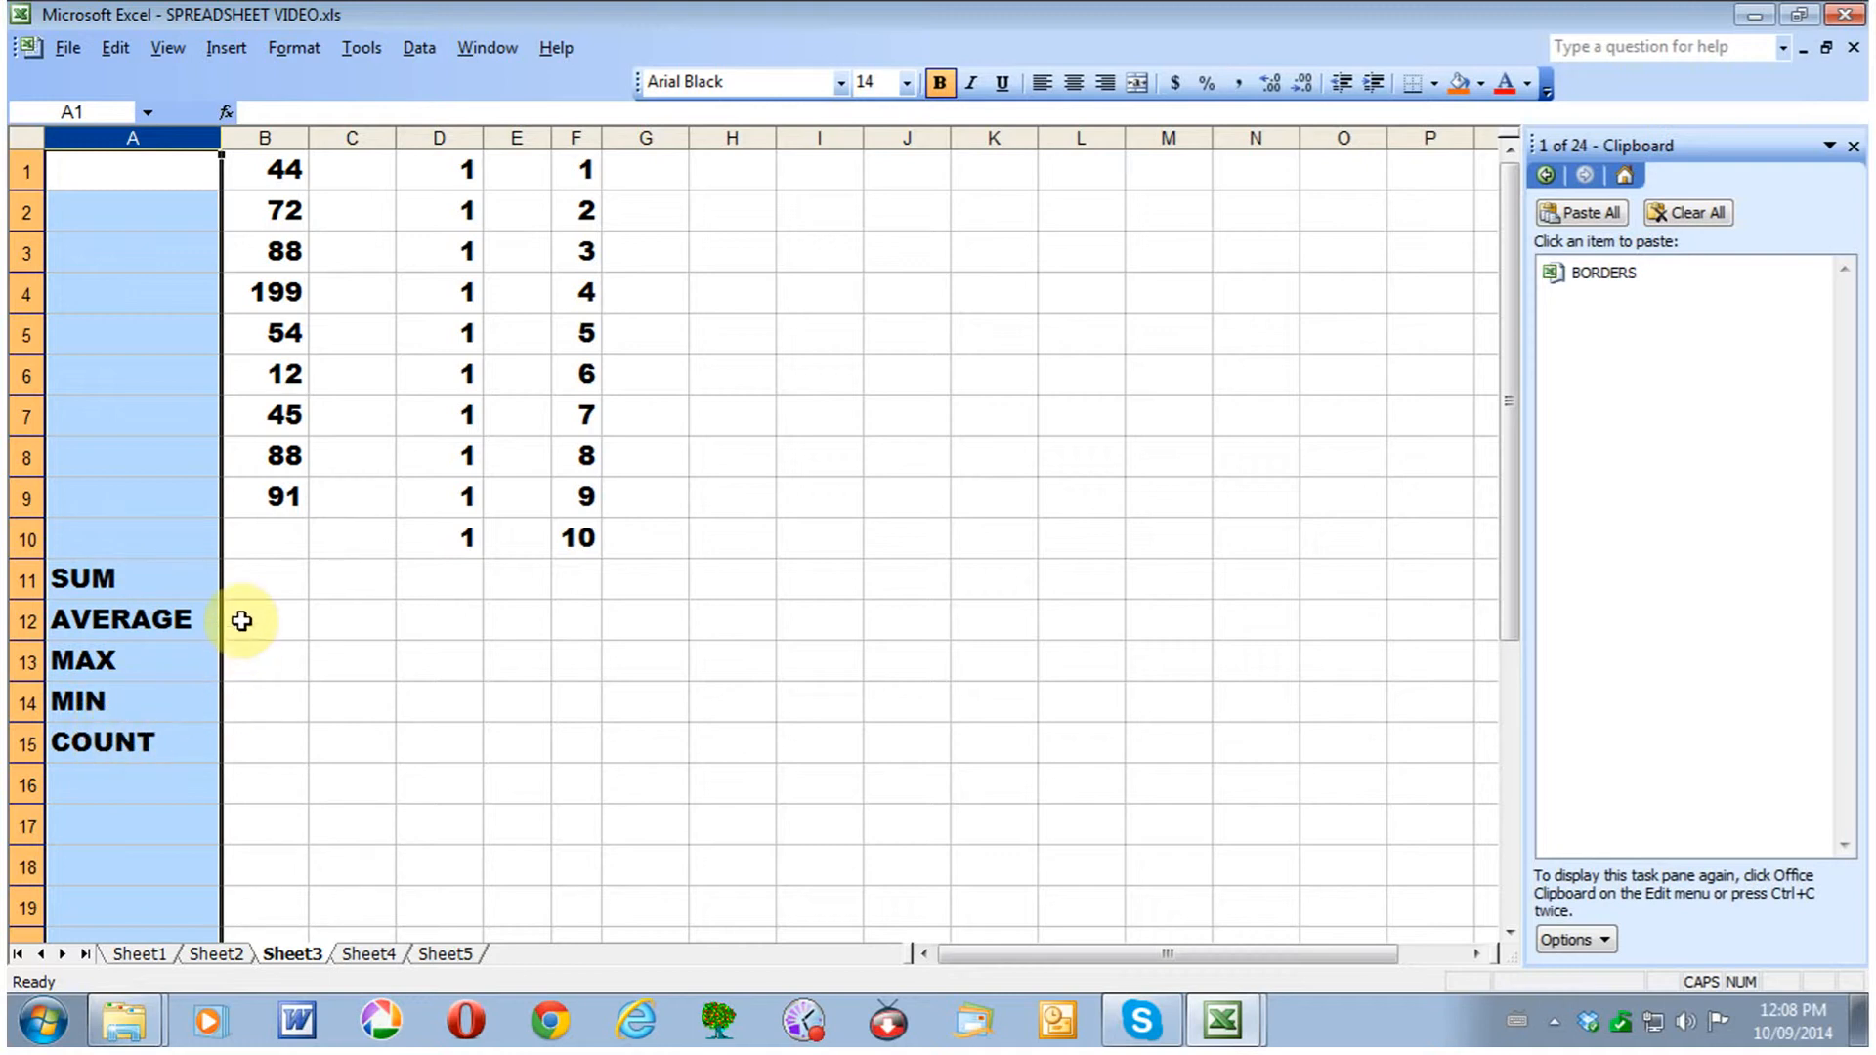
- Start a function in cell B11 and pick SUM from the Insert Function list
left_click(263, 582)
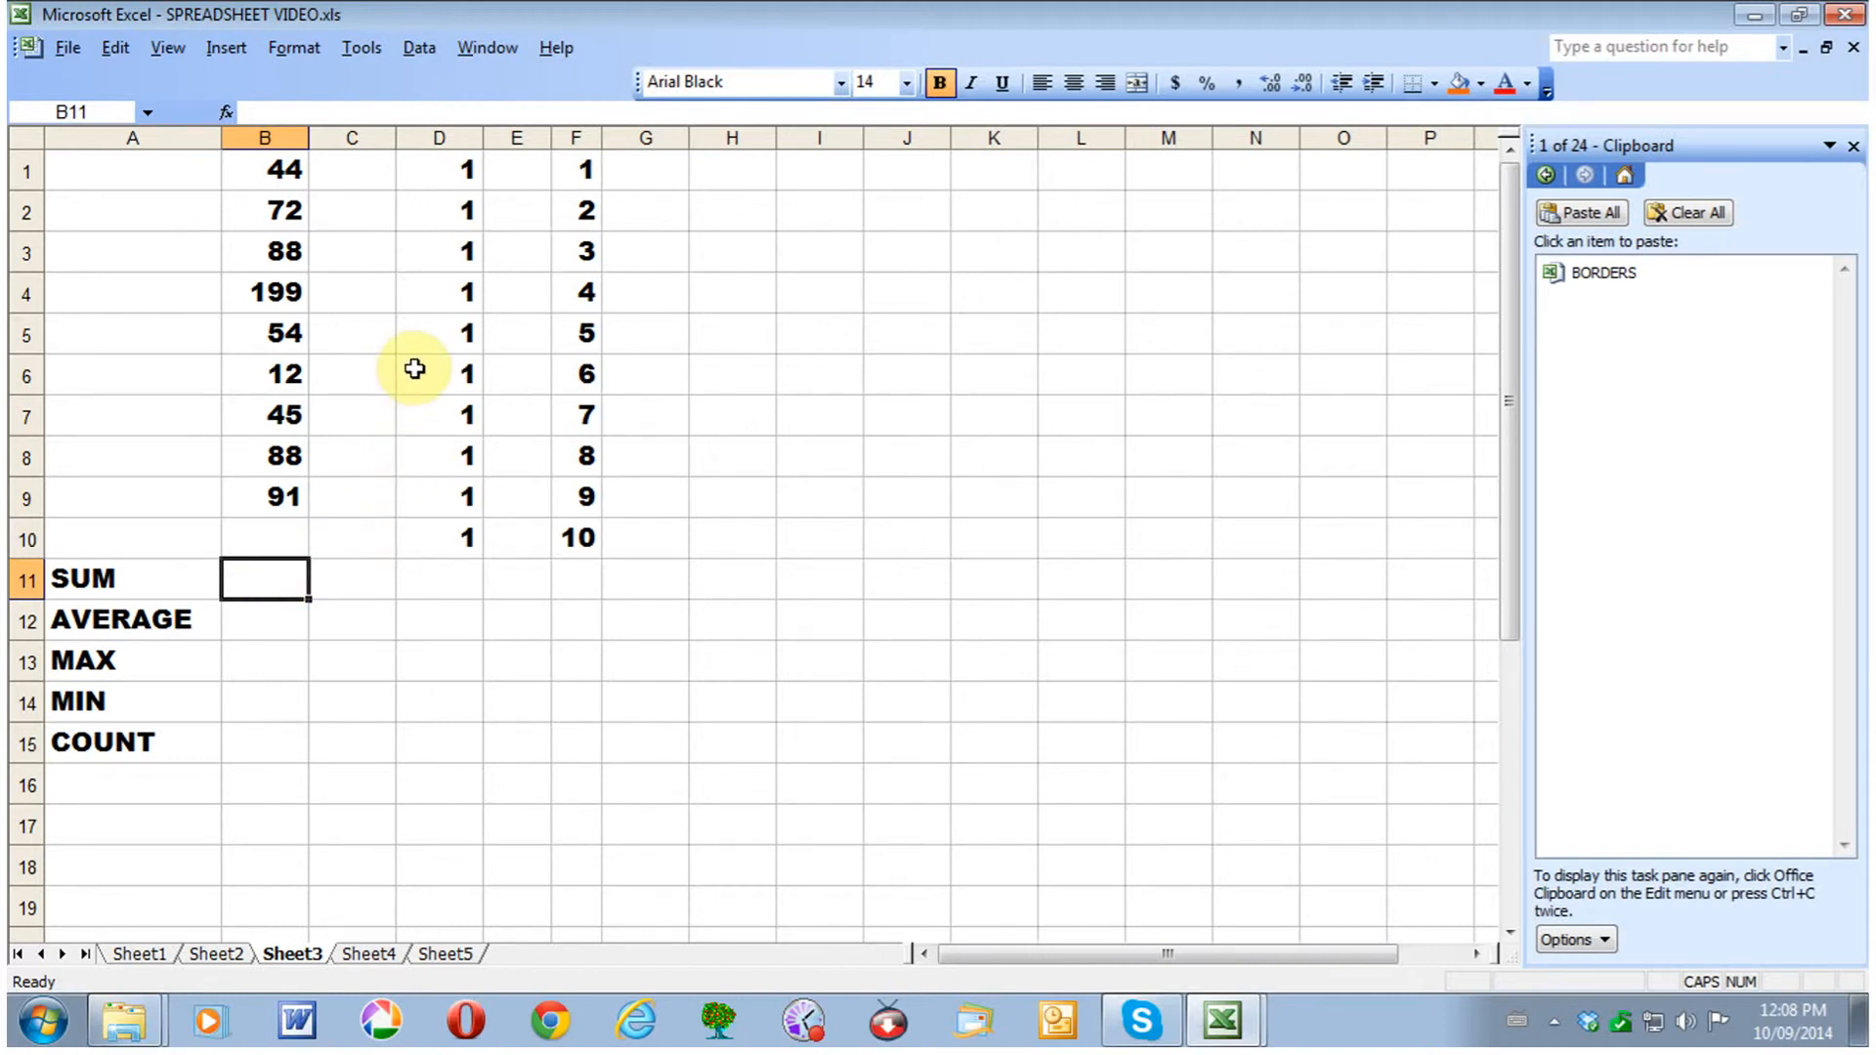
left_click(226, 110)
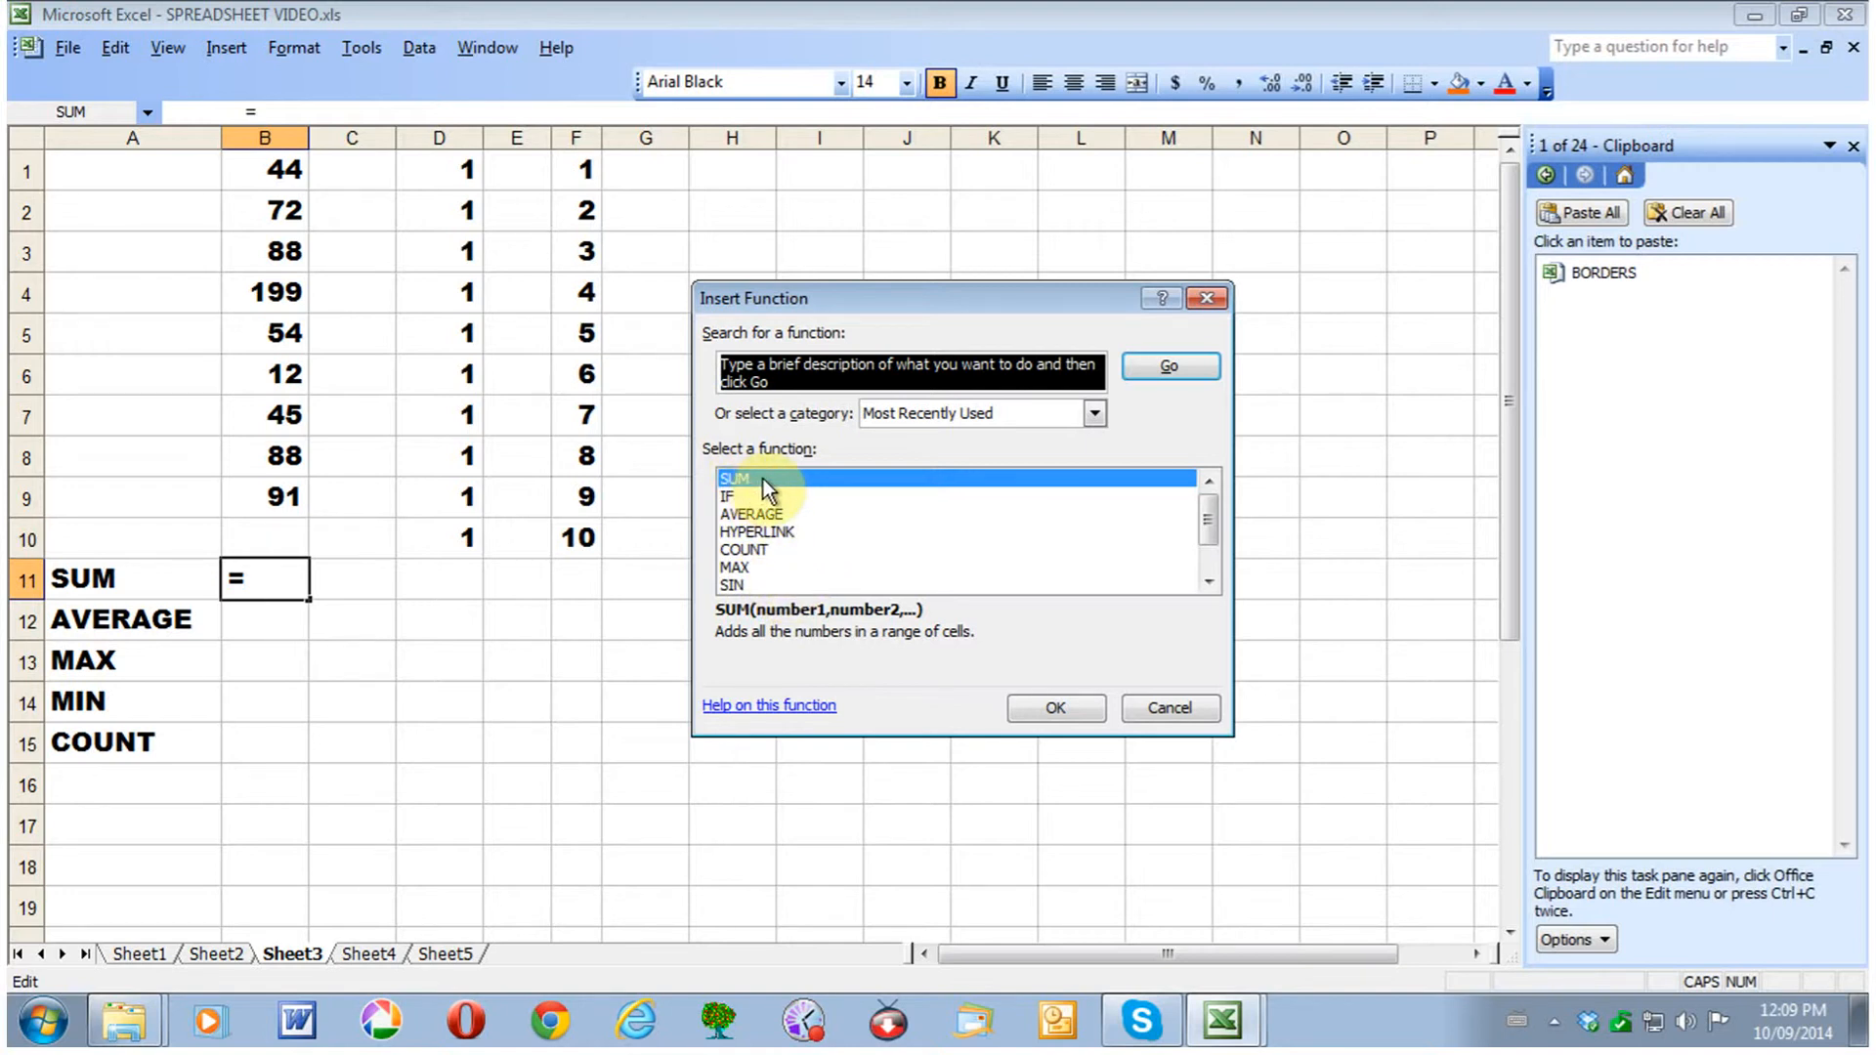
left_click(1054, 710)
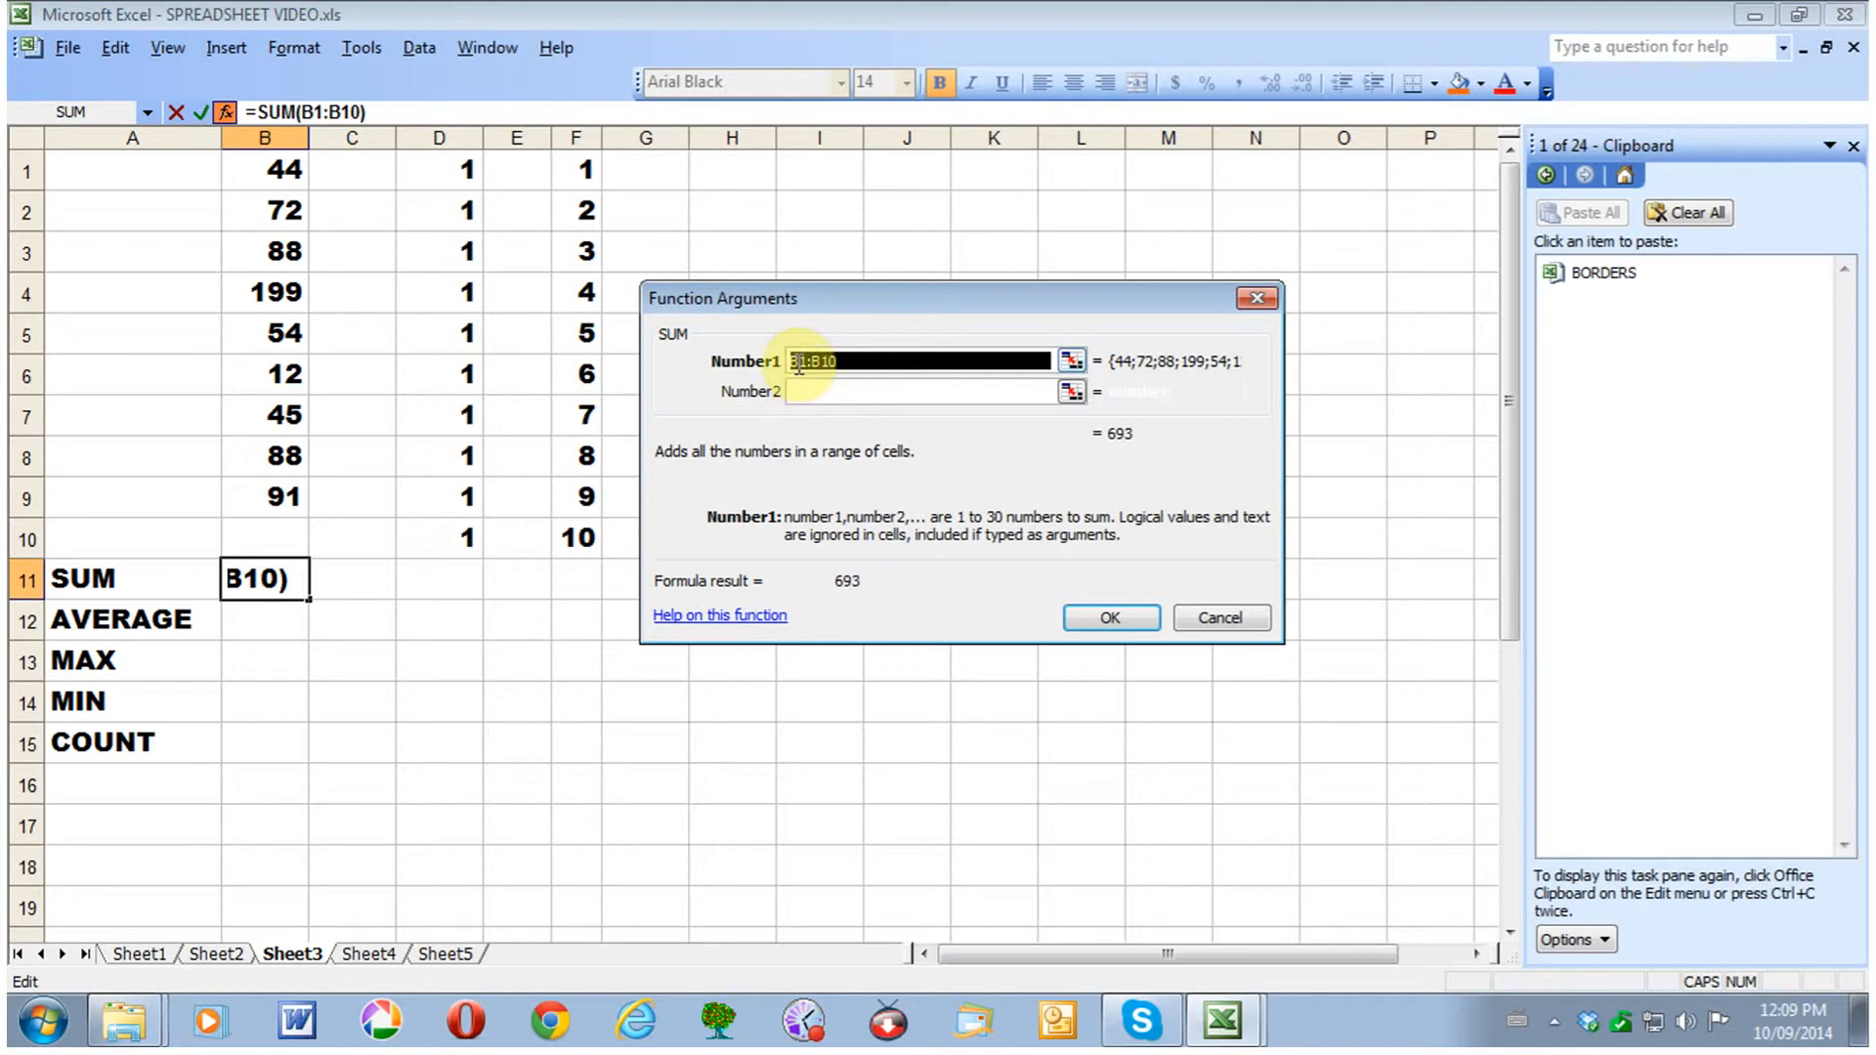
- Set the SUM range to B1:B10 so B11 shows a total of 693
left_click(291, 169)
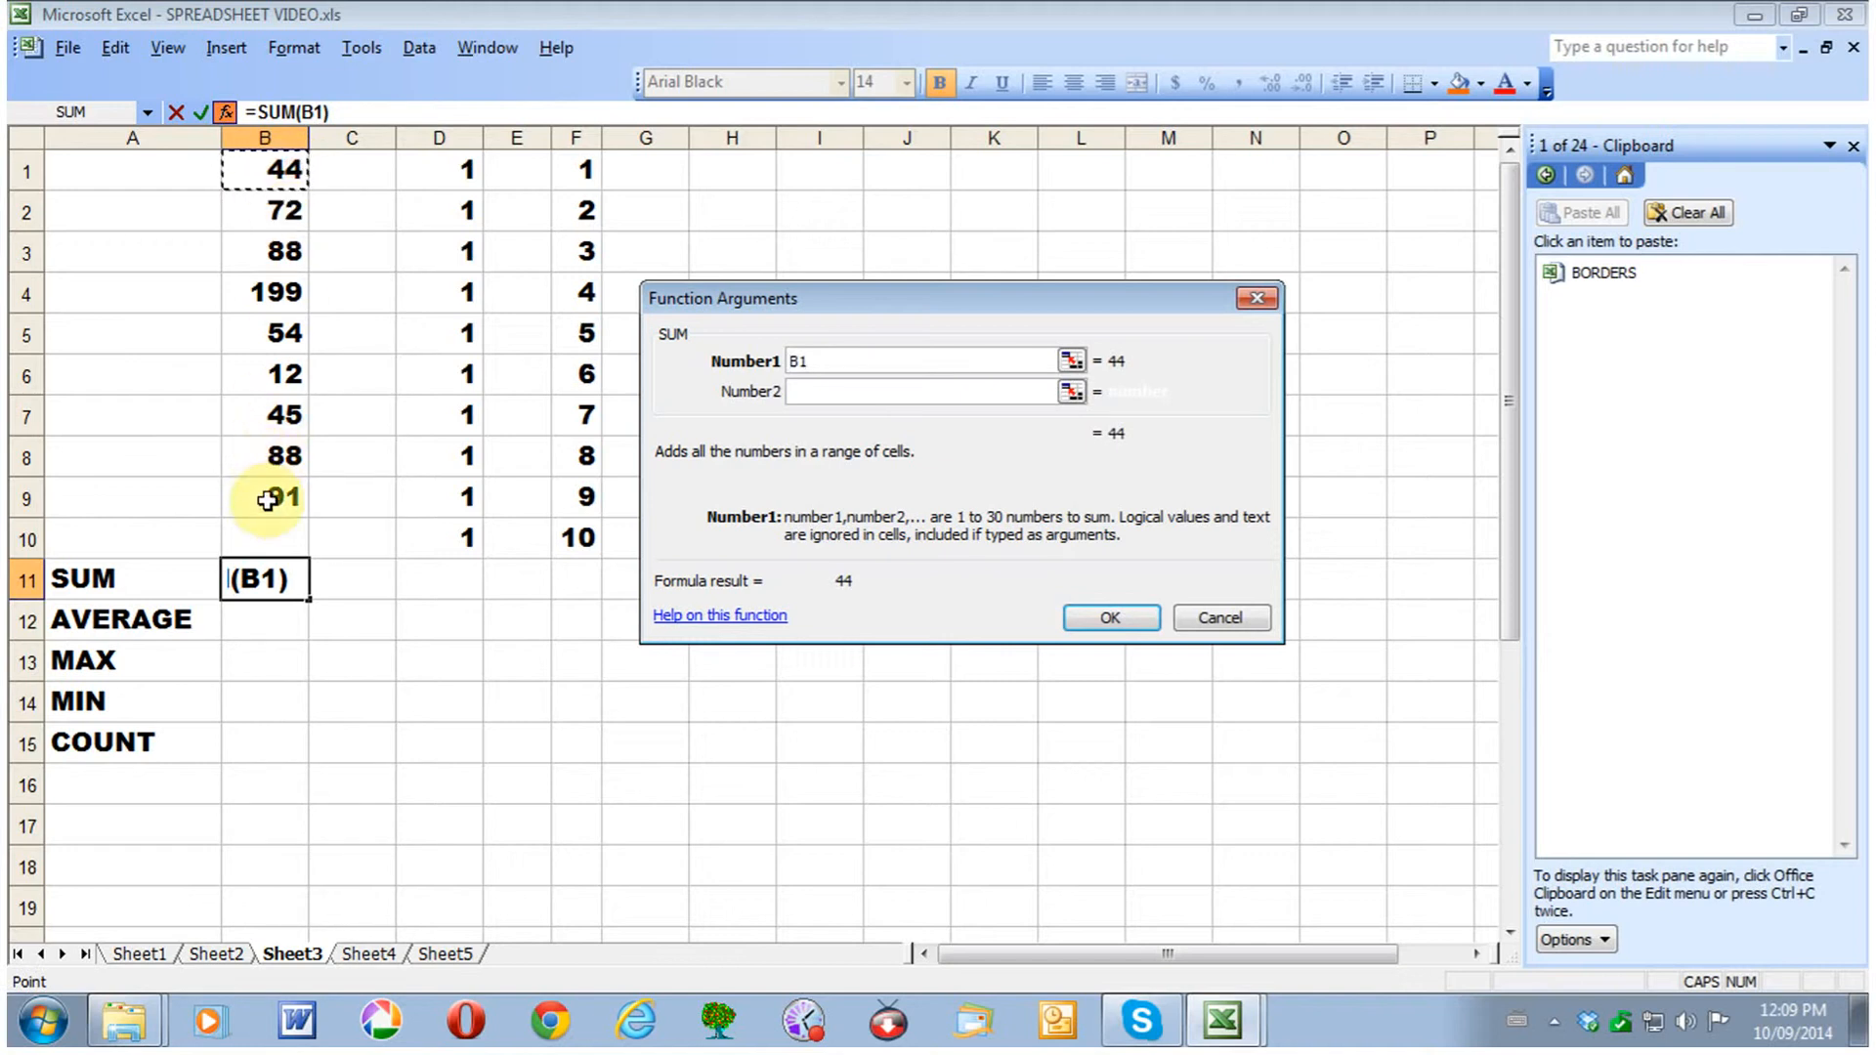
left_click(273, 535)
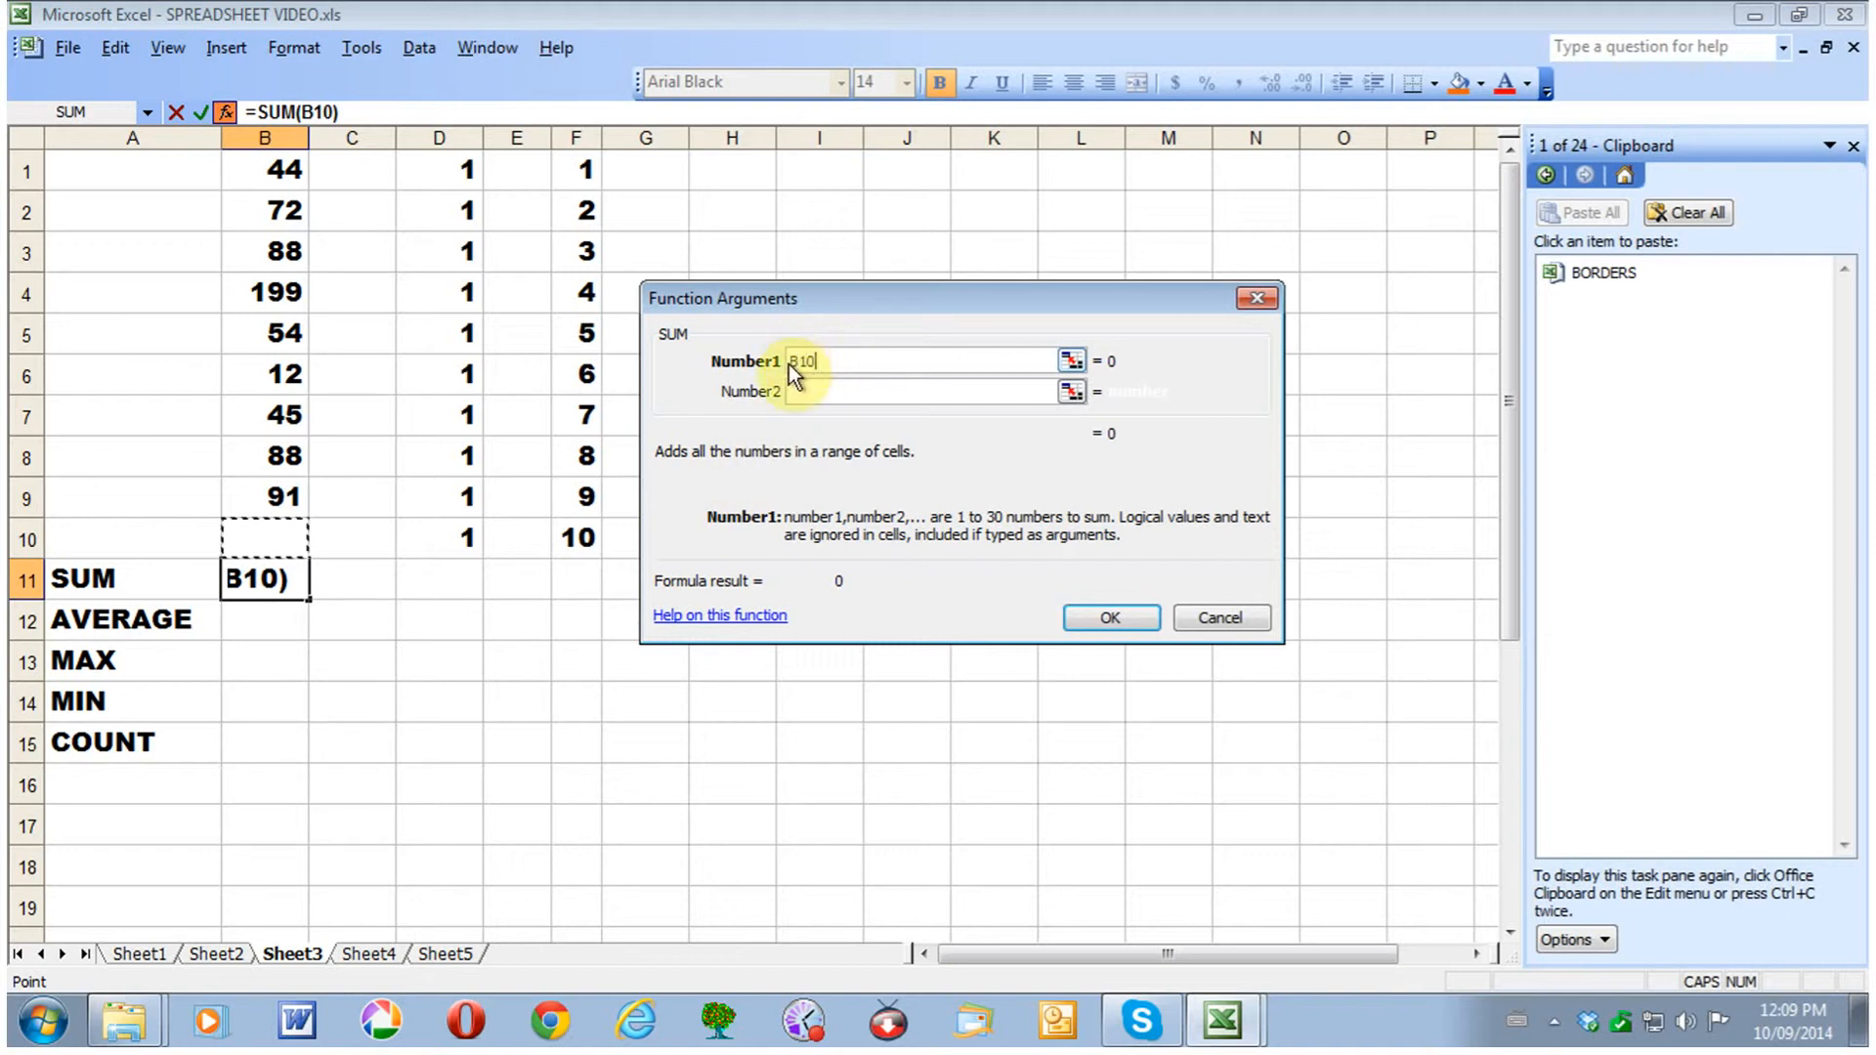
left_click_drag(819, 363, 779, 364)
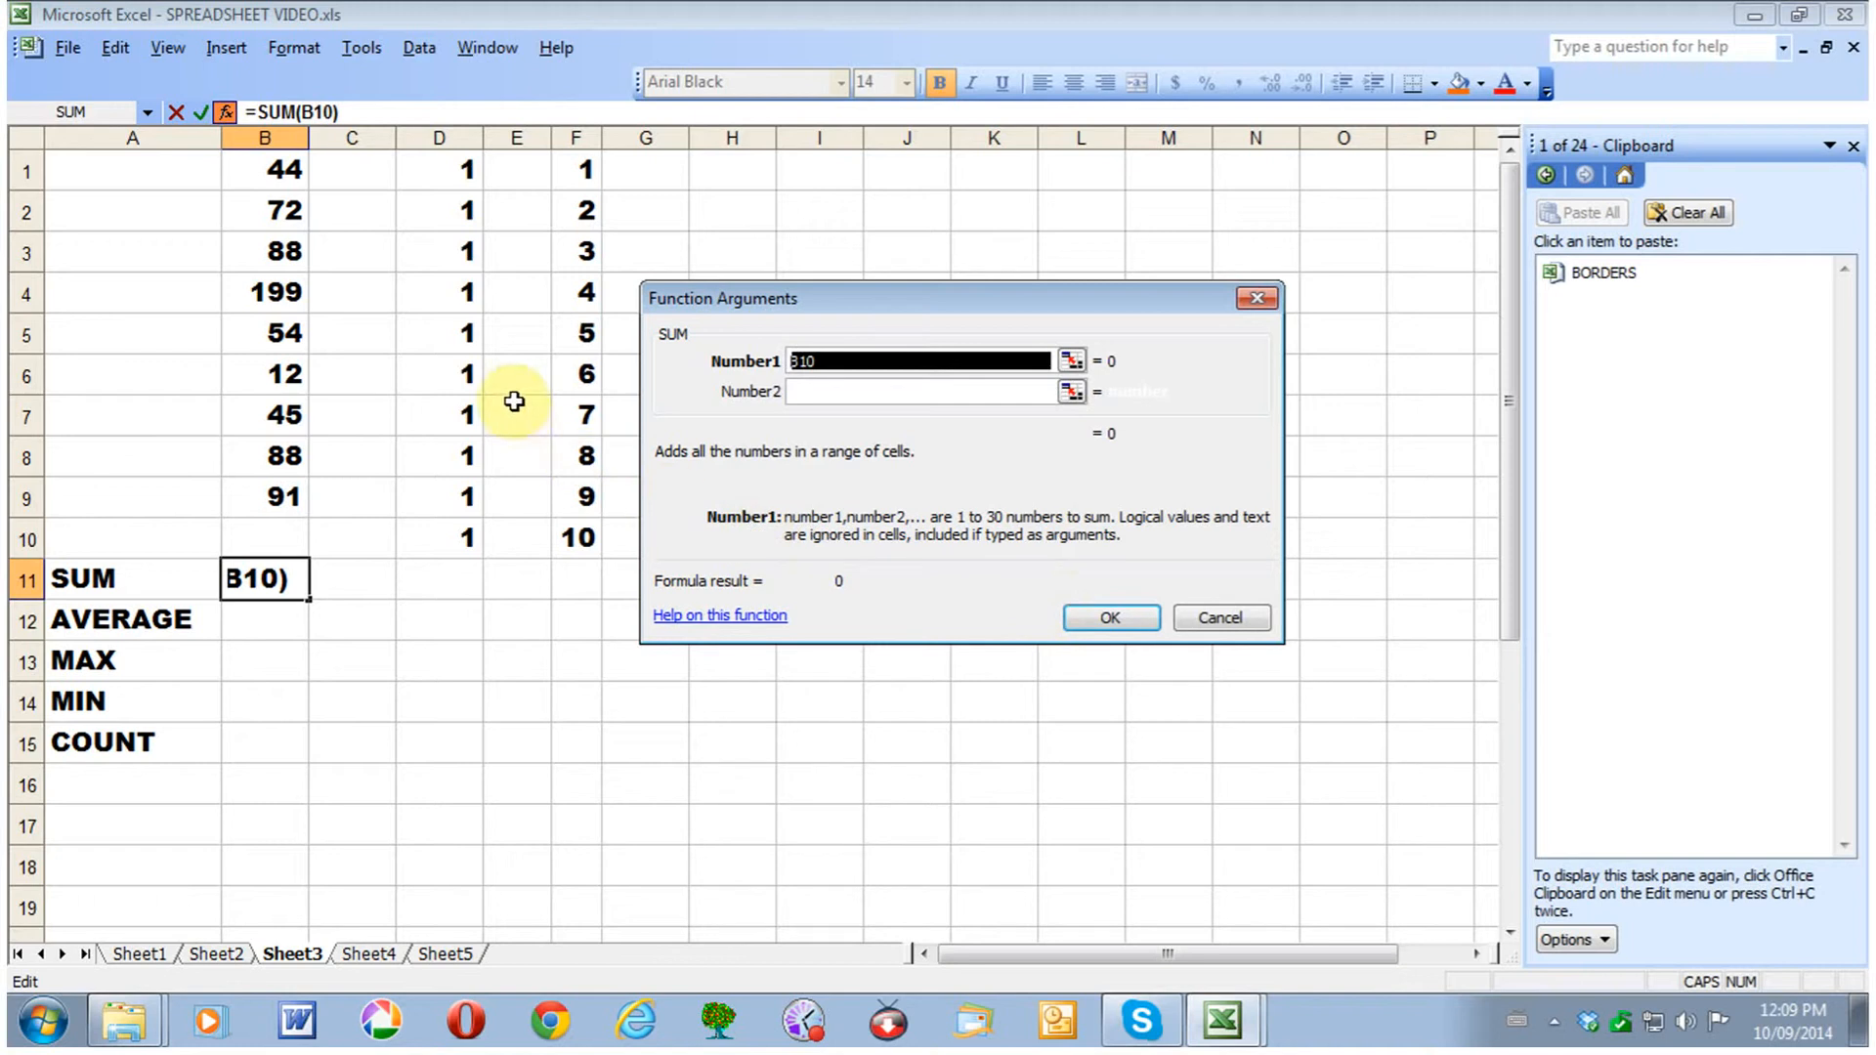
left_click(281, 169)
left_click_drag(280, 169, 273, 534)
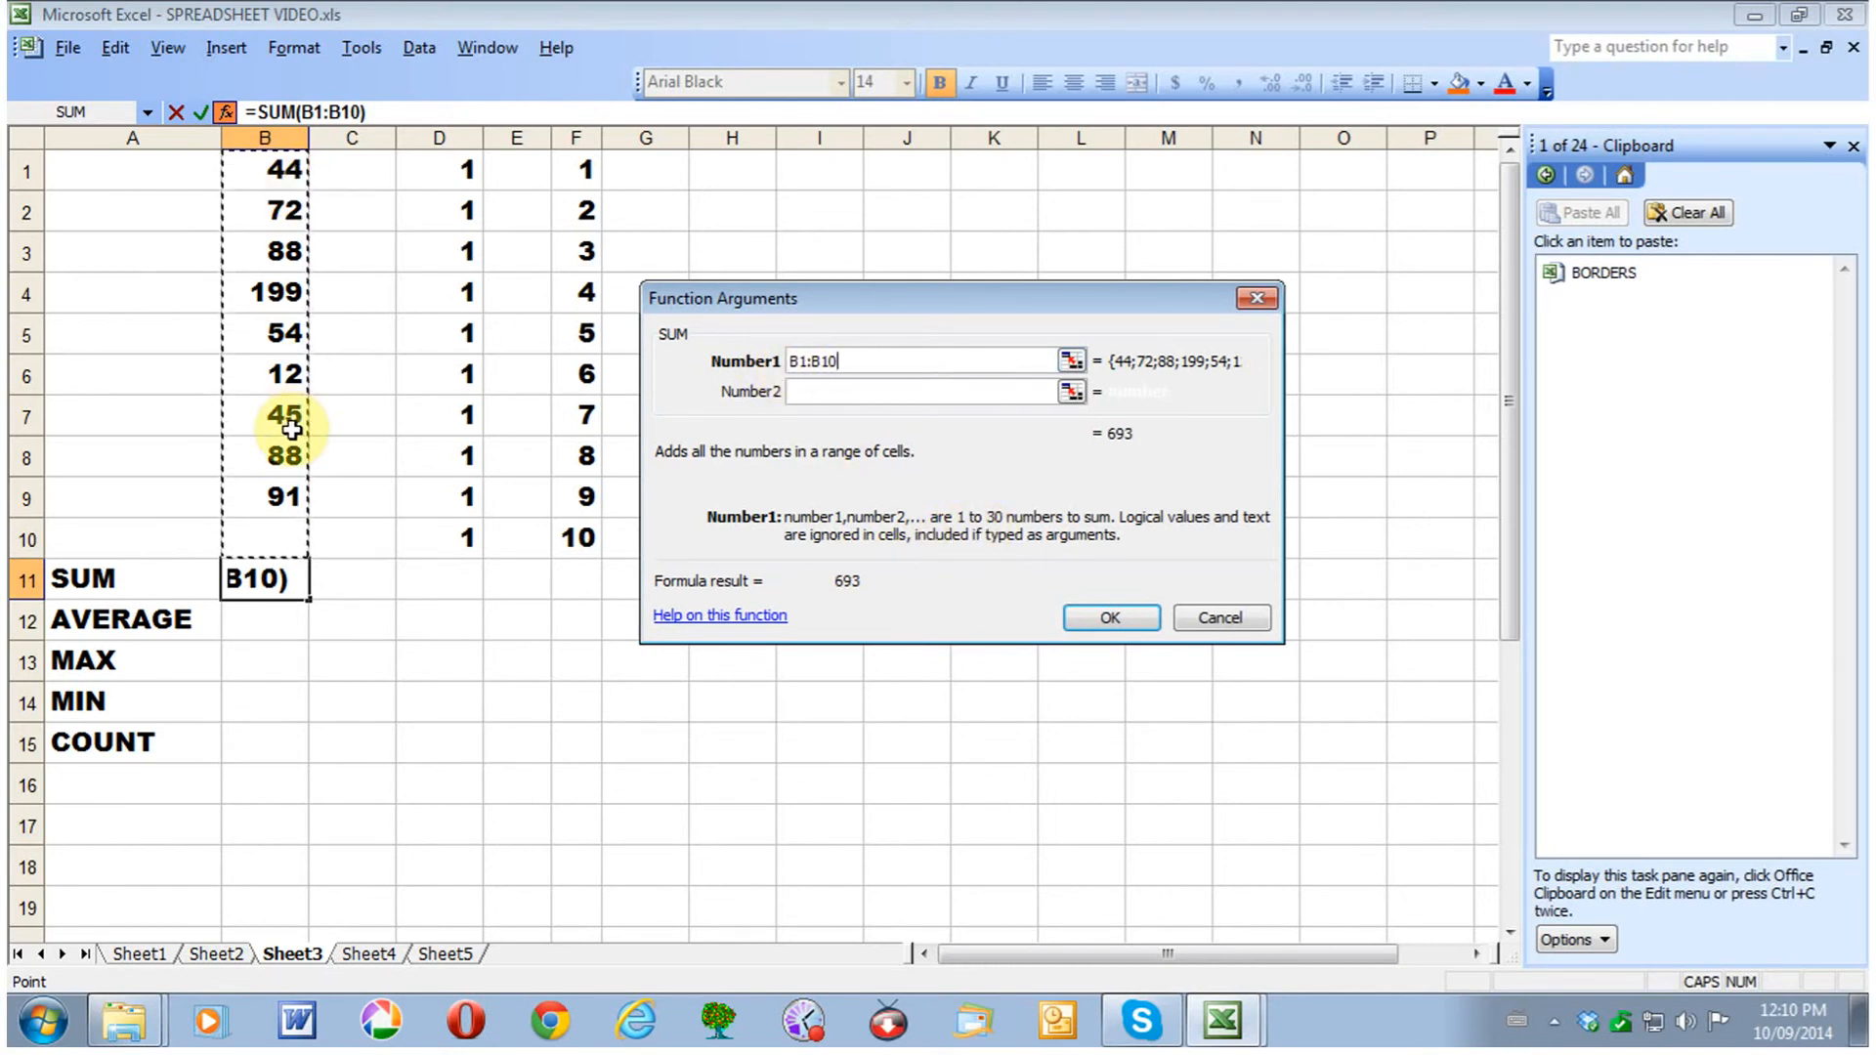
left_click(1110, 623)
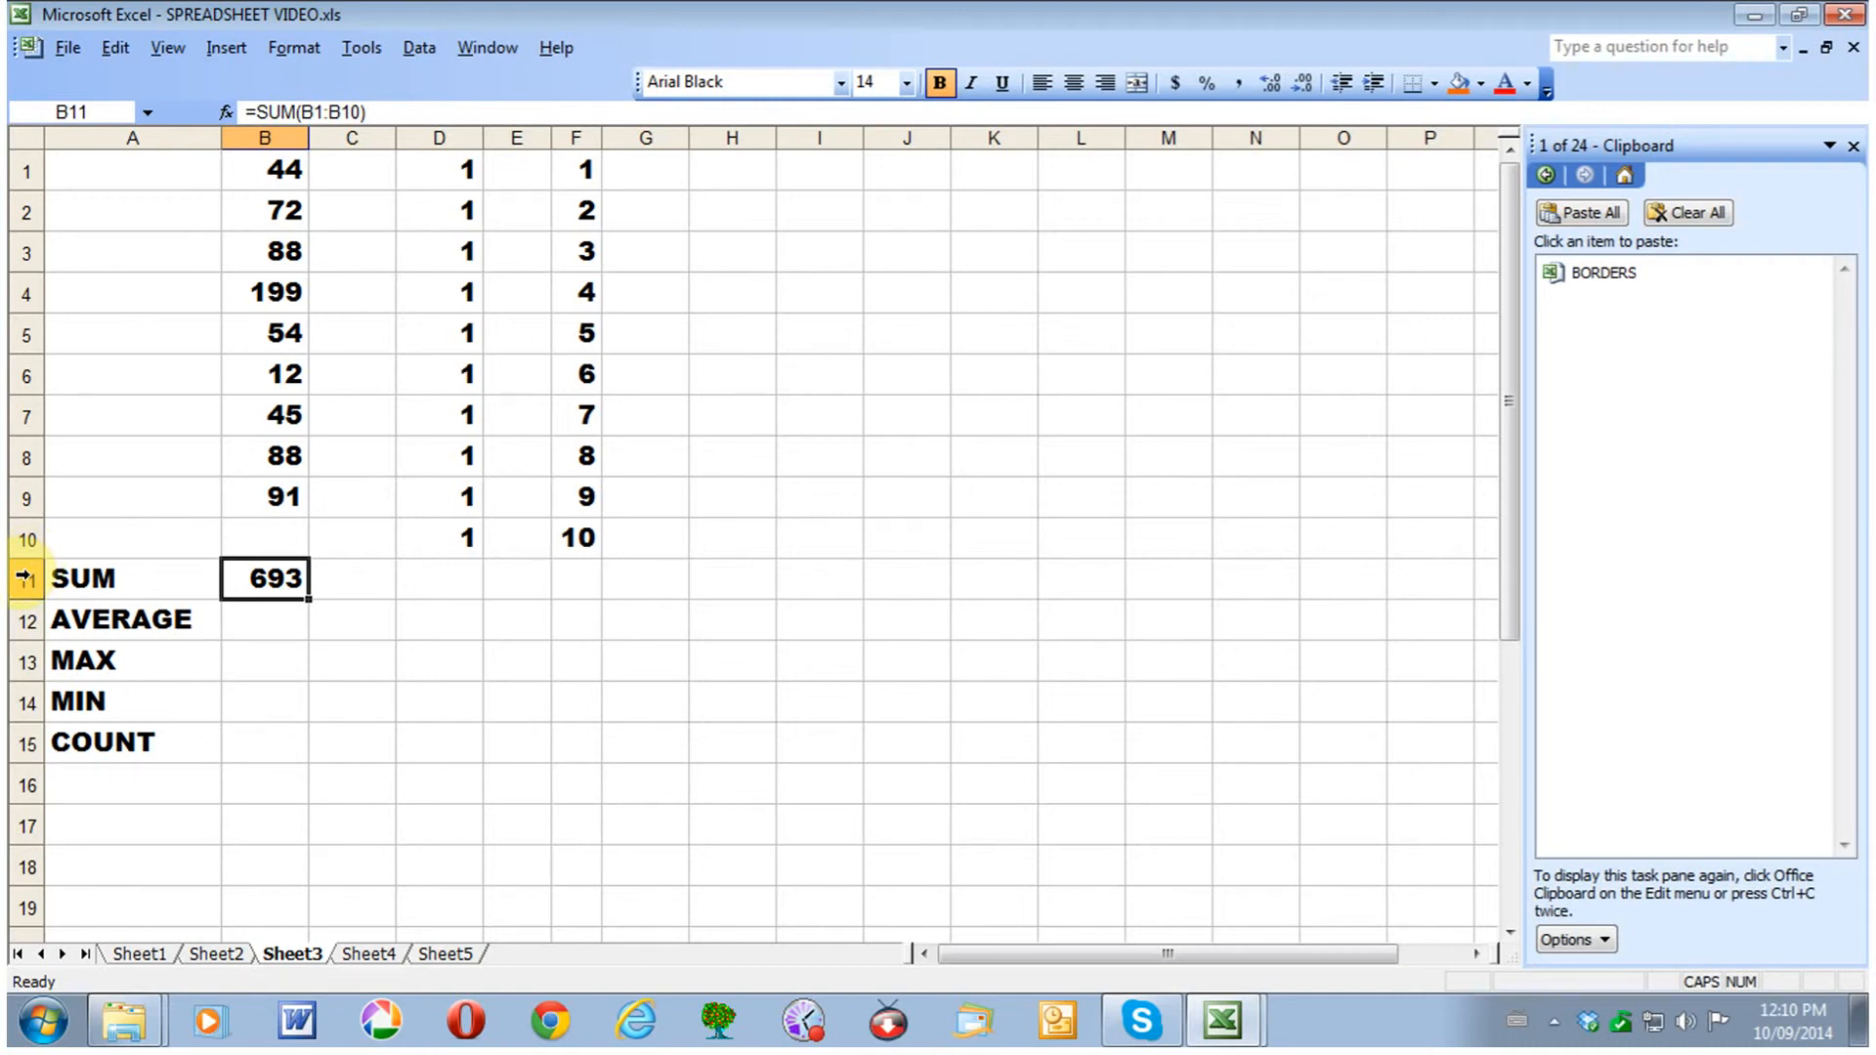
- Insert three blank rows above row 10 and reselect the new rows 10–12
left_click_drag(19, 537, 11, 637)
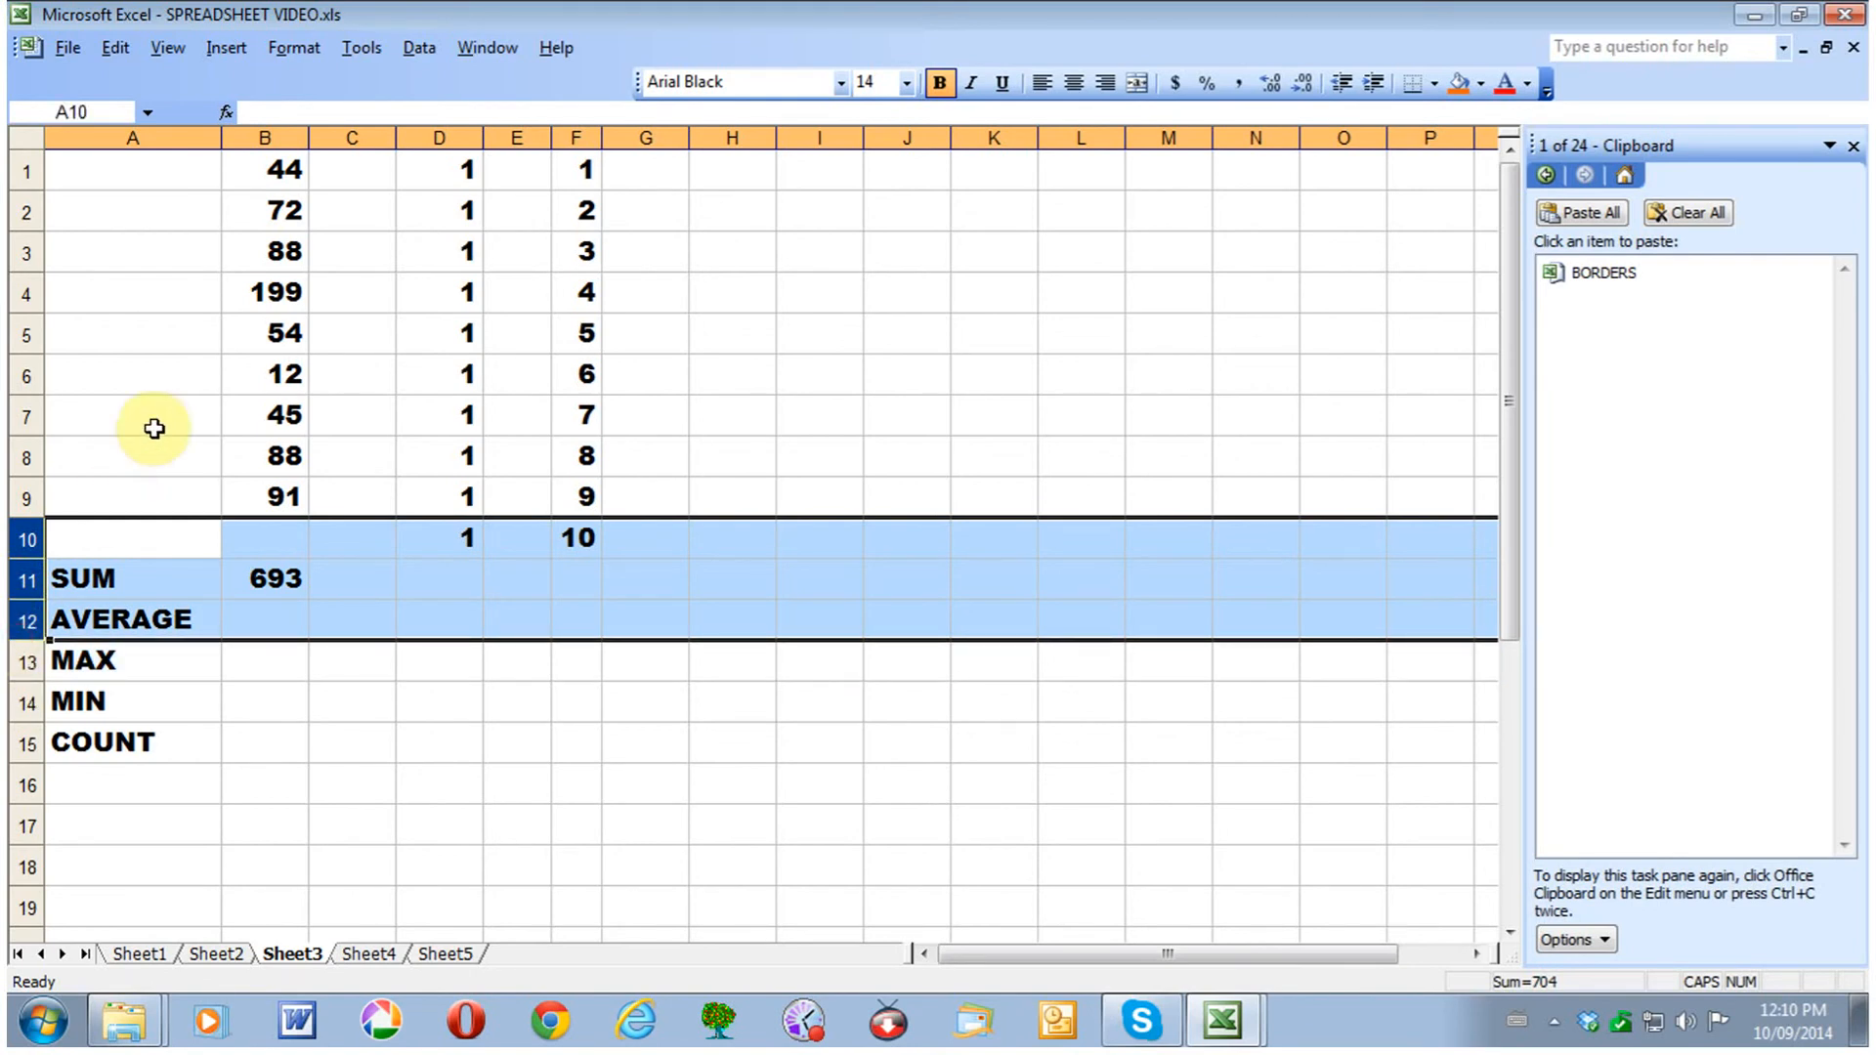
left_click(224, 46)
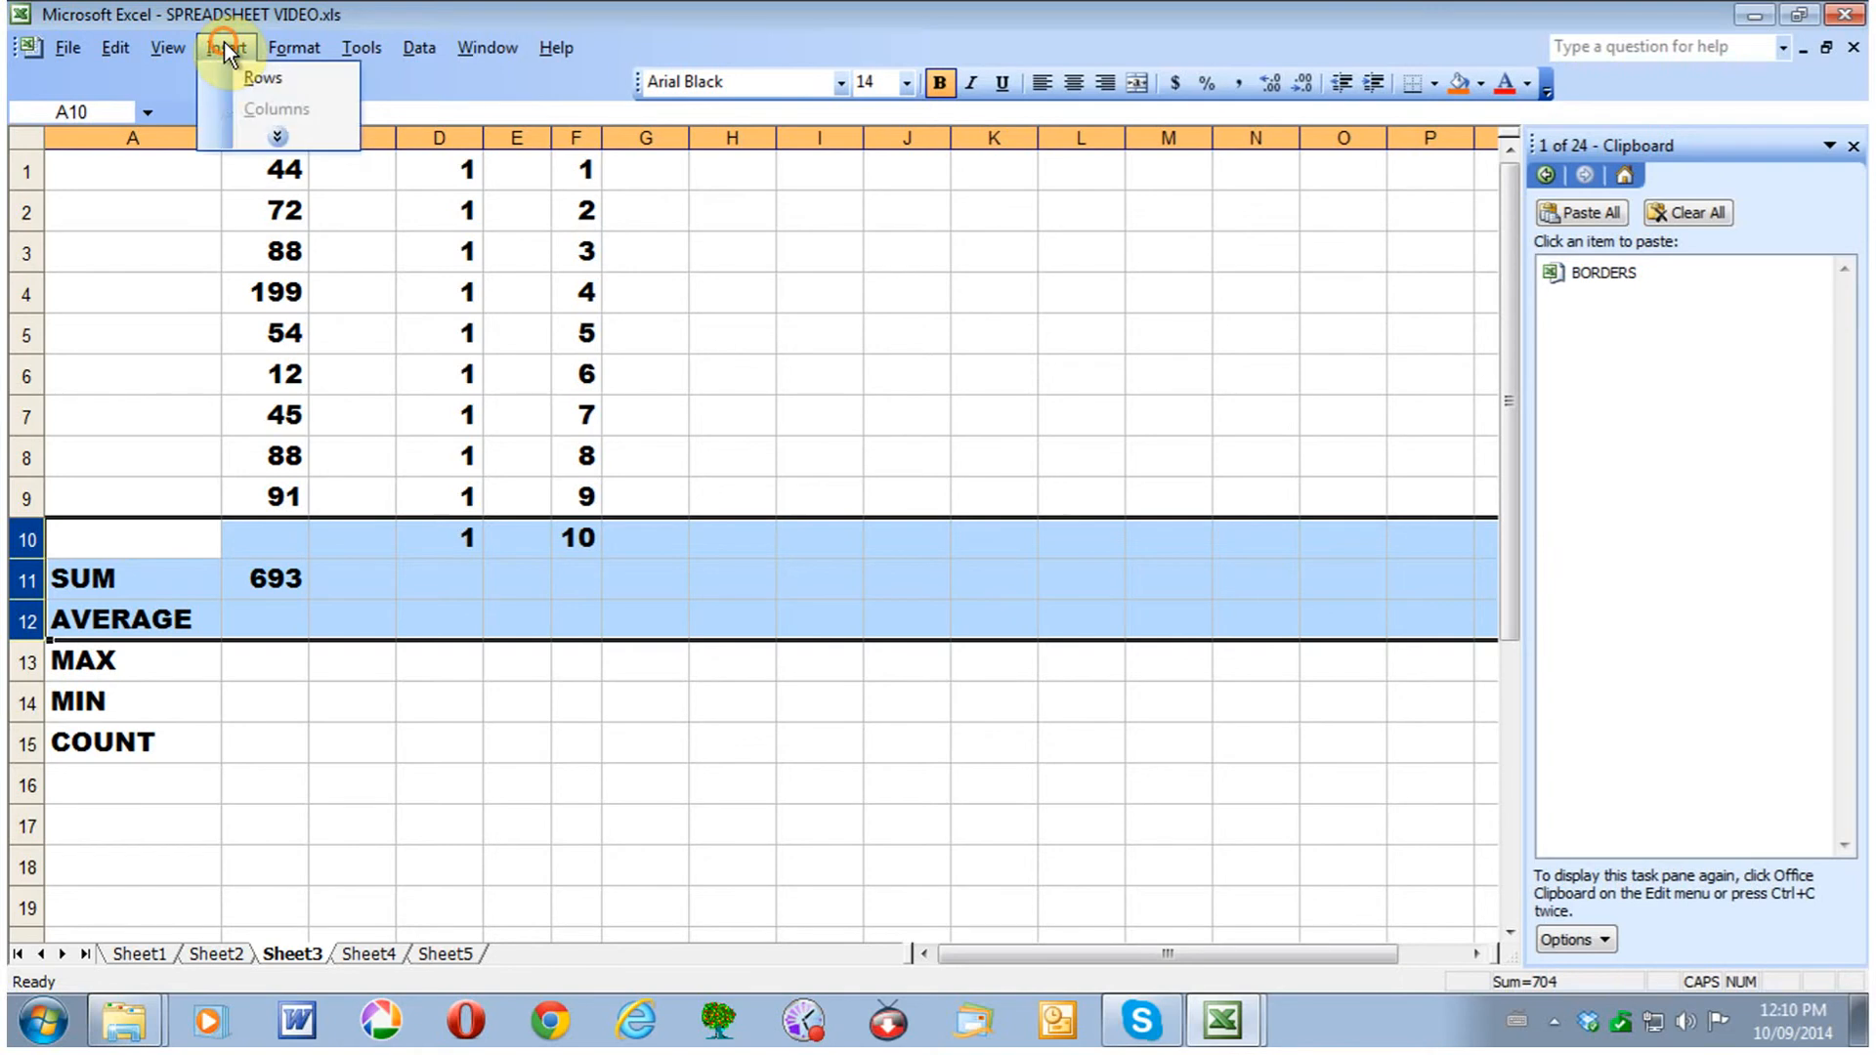
left_click(268, 76)
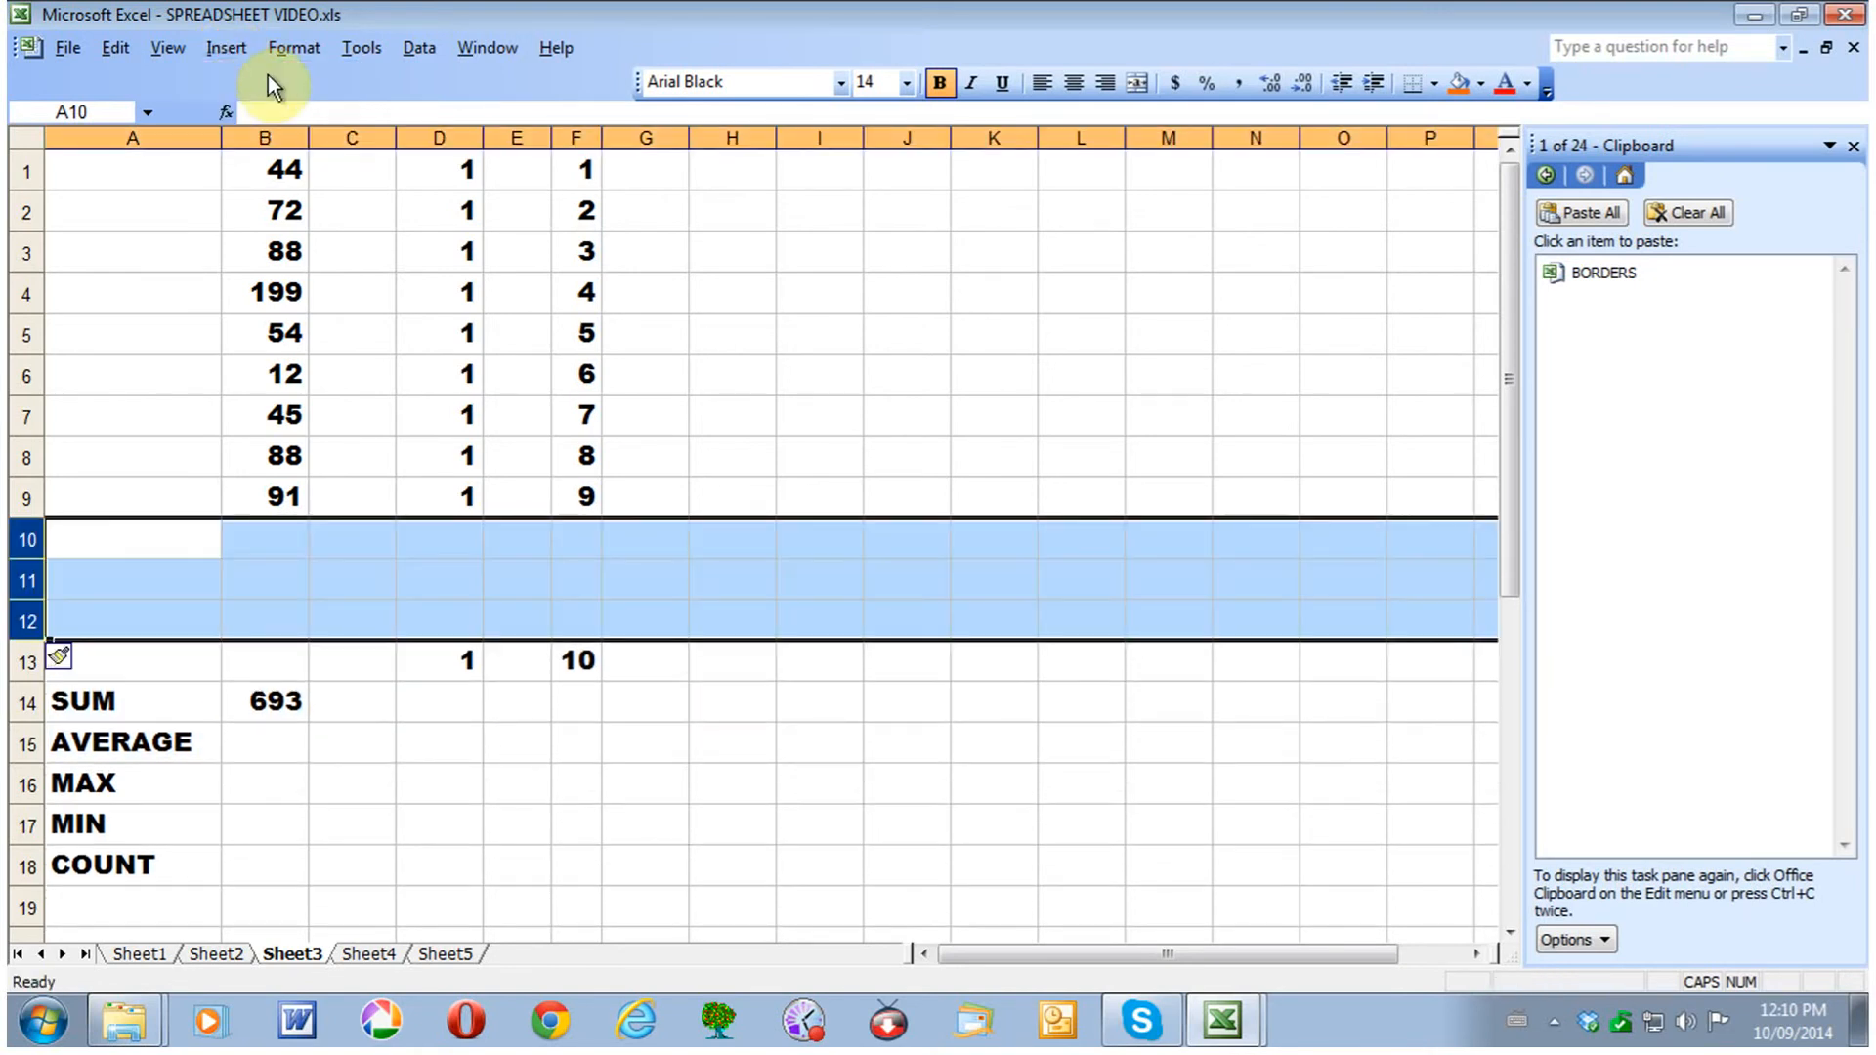
left_click(150, 549)
left_click_drag(32, 542, 12, 628)
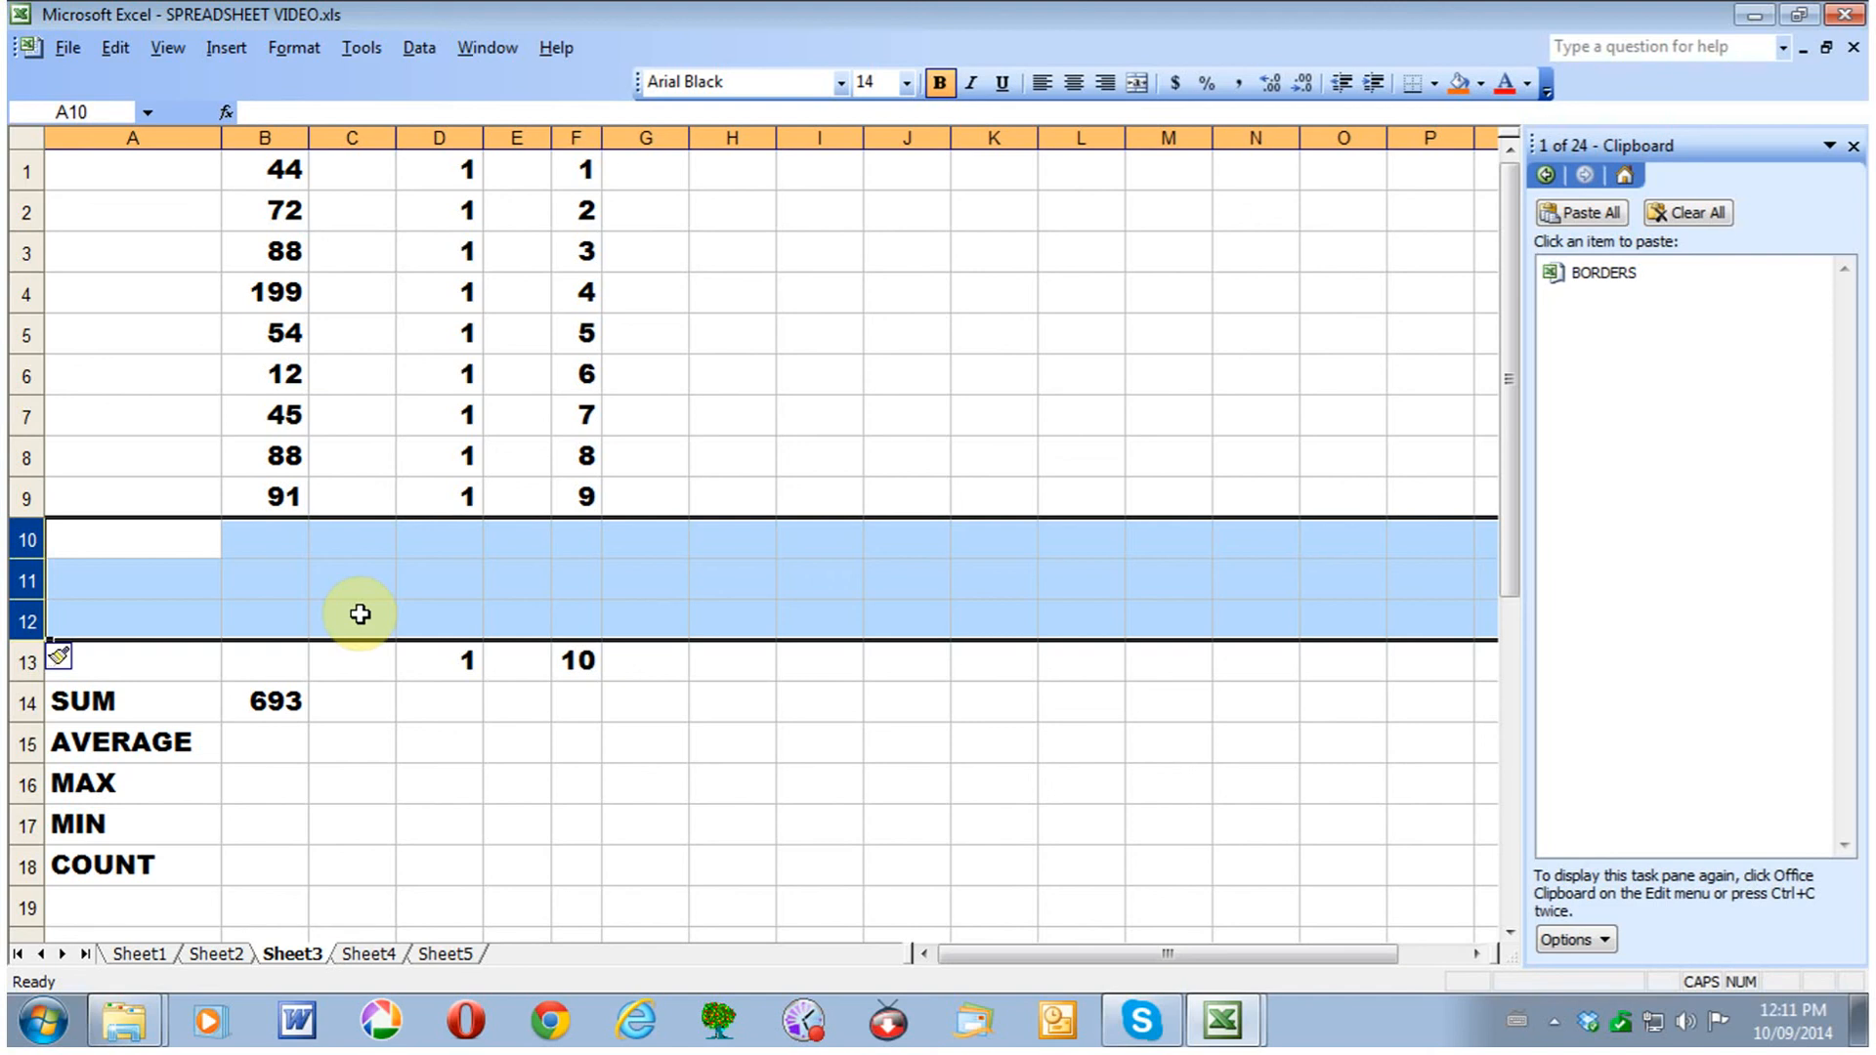
left_click(804, 1021)
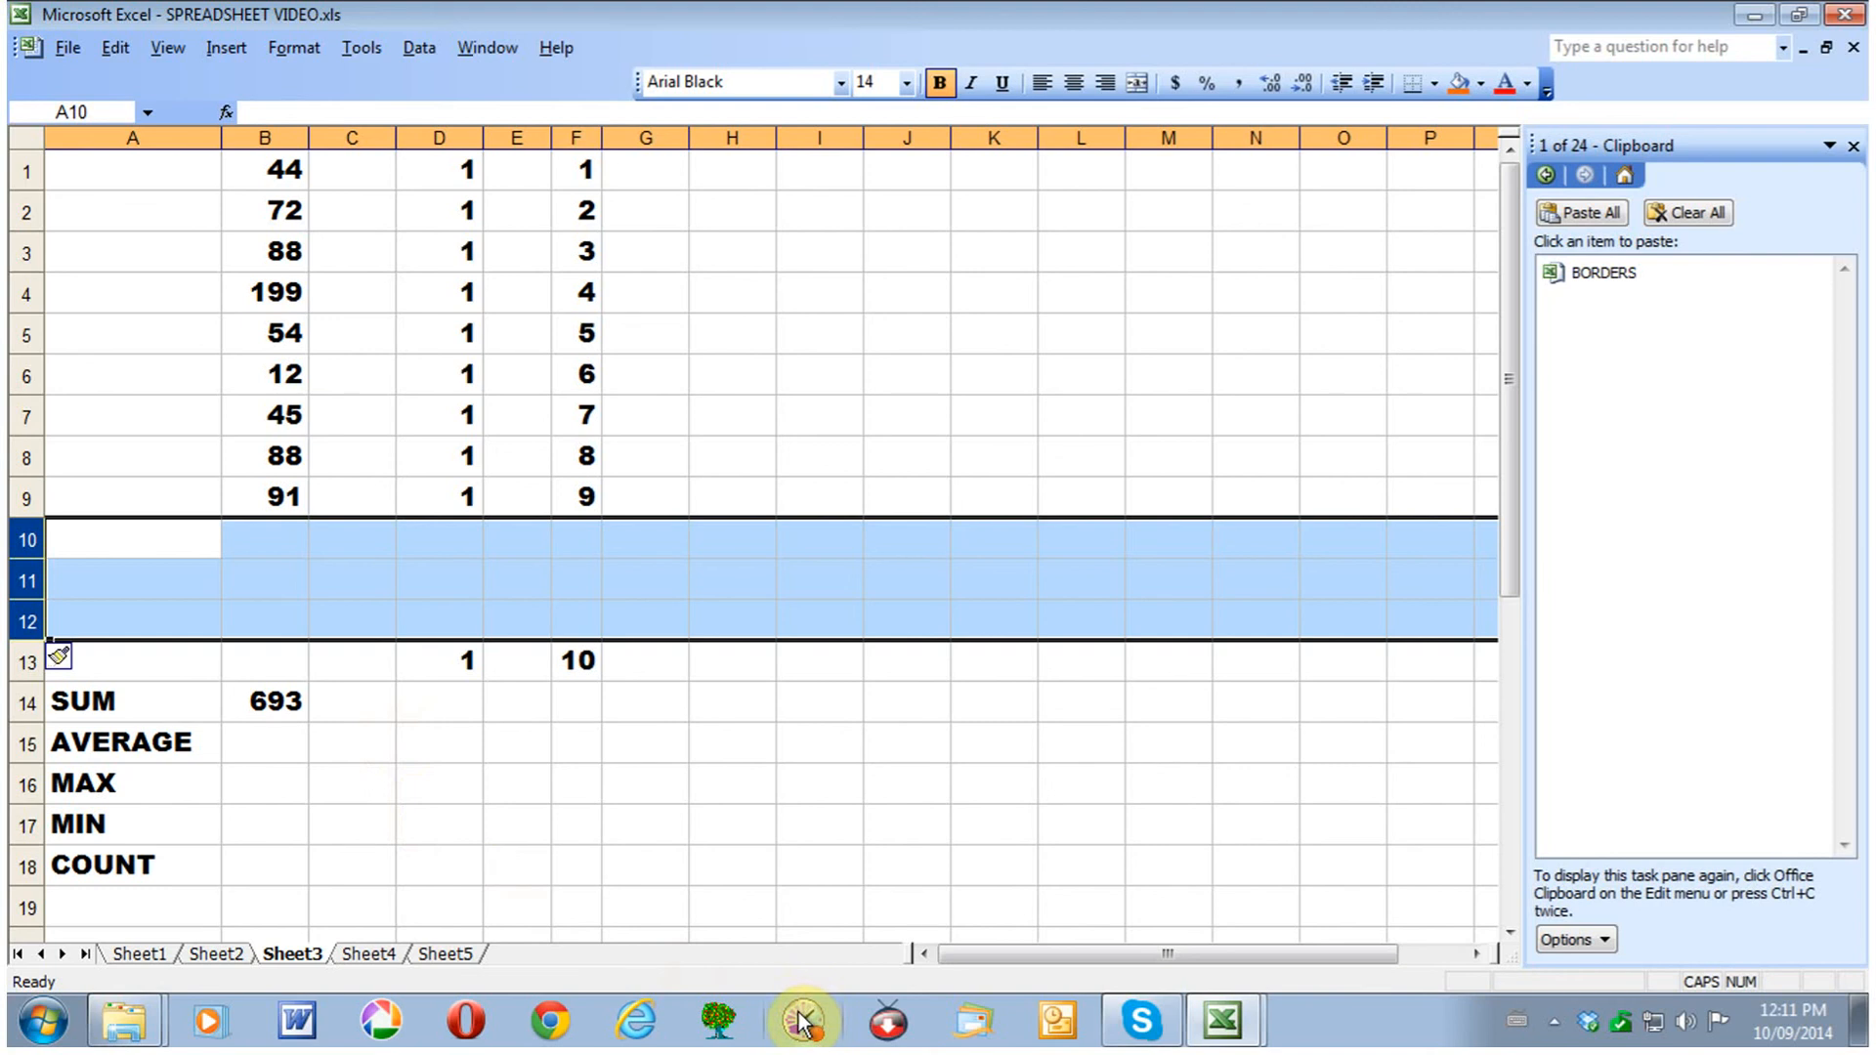